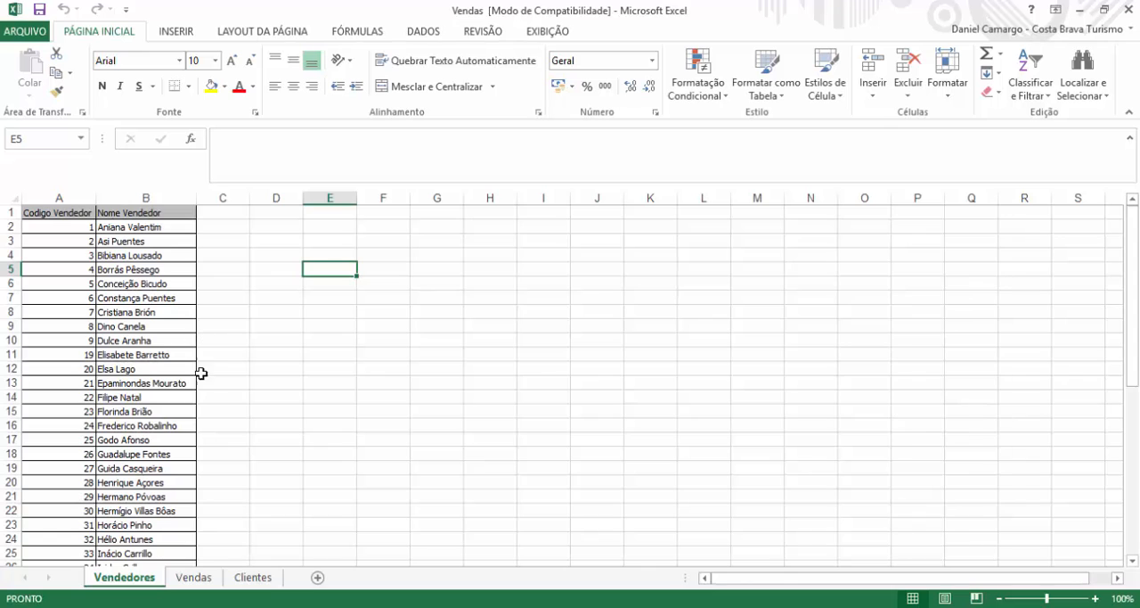
Step: Review the columns of the Vendas and Clientes sheets in the Vendas workbook
{"action": "left_click", "coordinate": [194, 577]}
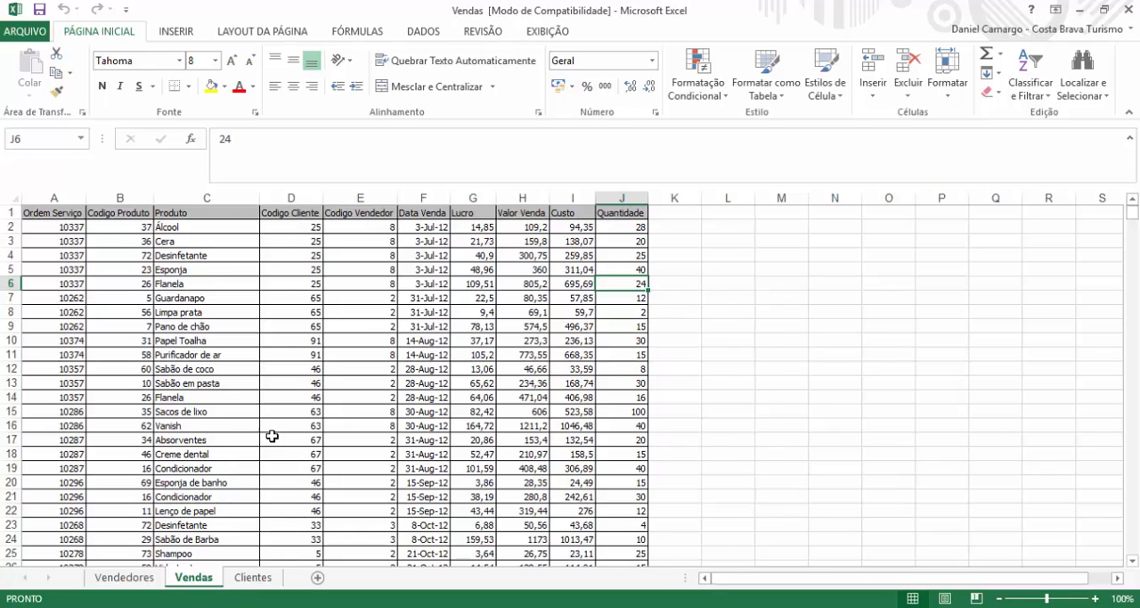
{"action": "left_click", "coordinate": [253, 578]}
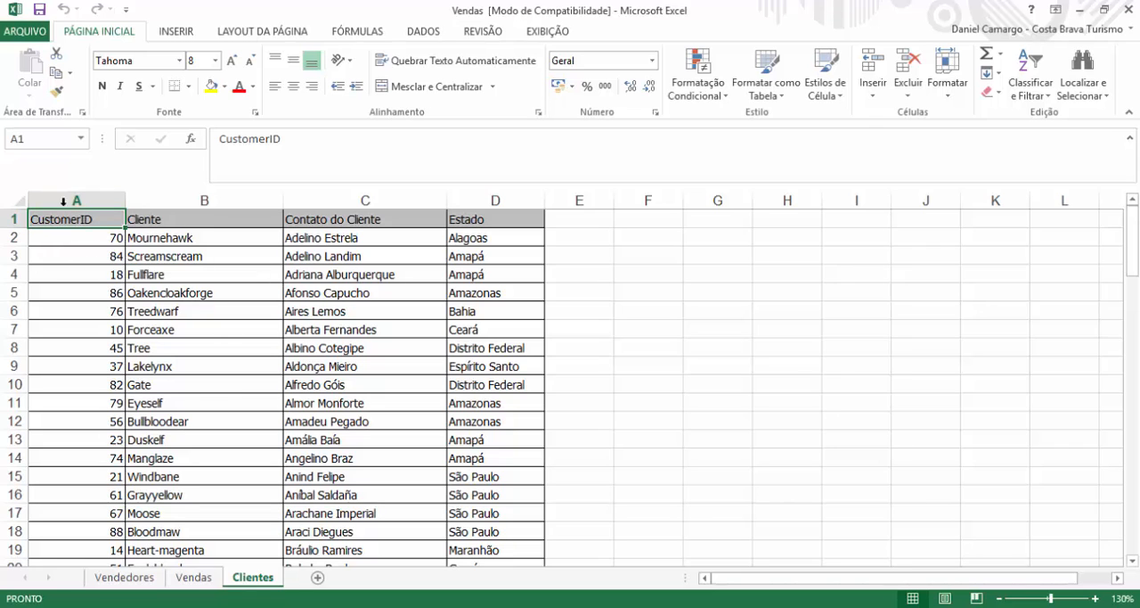
{"action": "left_click", "coordinate": [192, 577]}
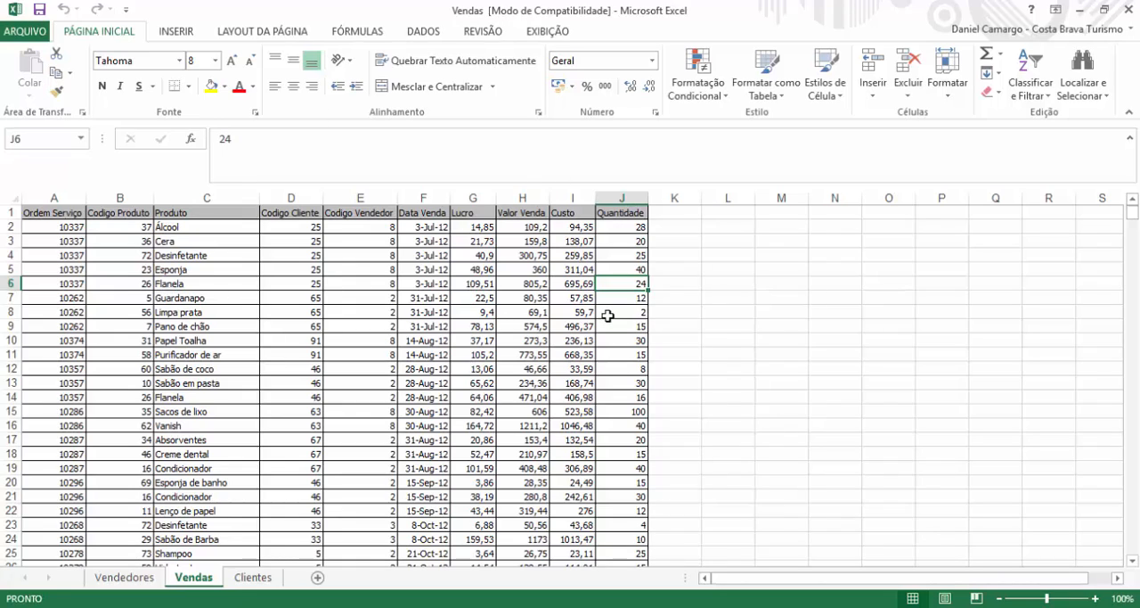
{"action": "left_click", "coordinate": [727, 311]}
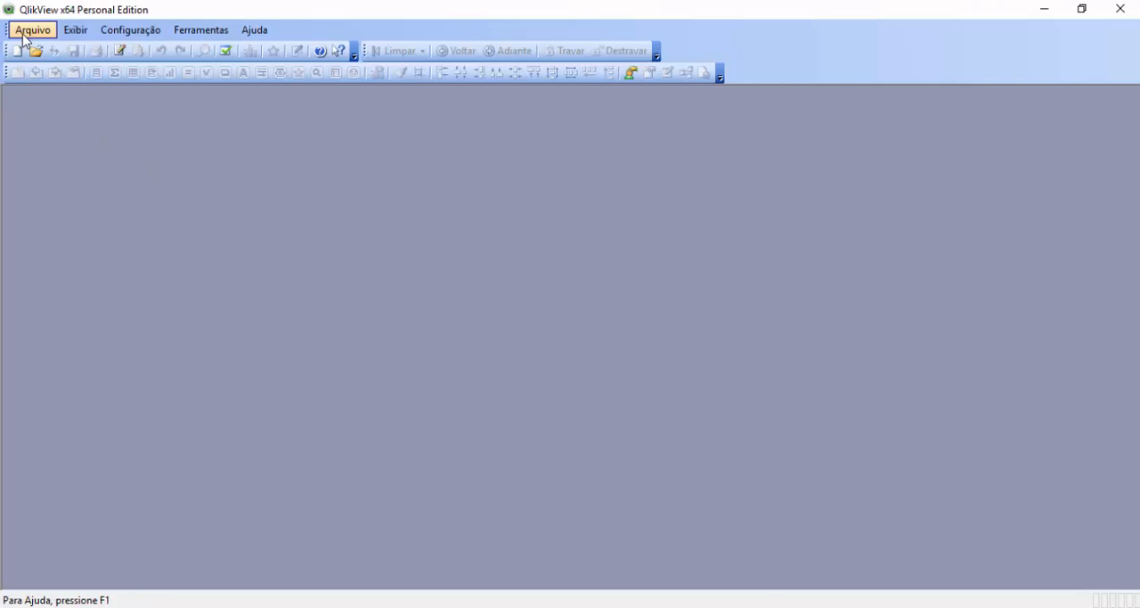
Step: Switch to QlikView and create a new blank document, dismissing the getting-started wizard
{"action": "left_click", "coordinate": [27, 34]}
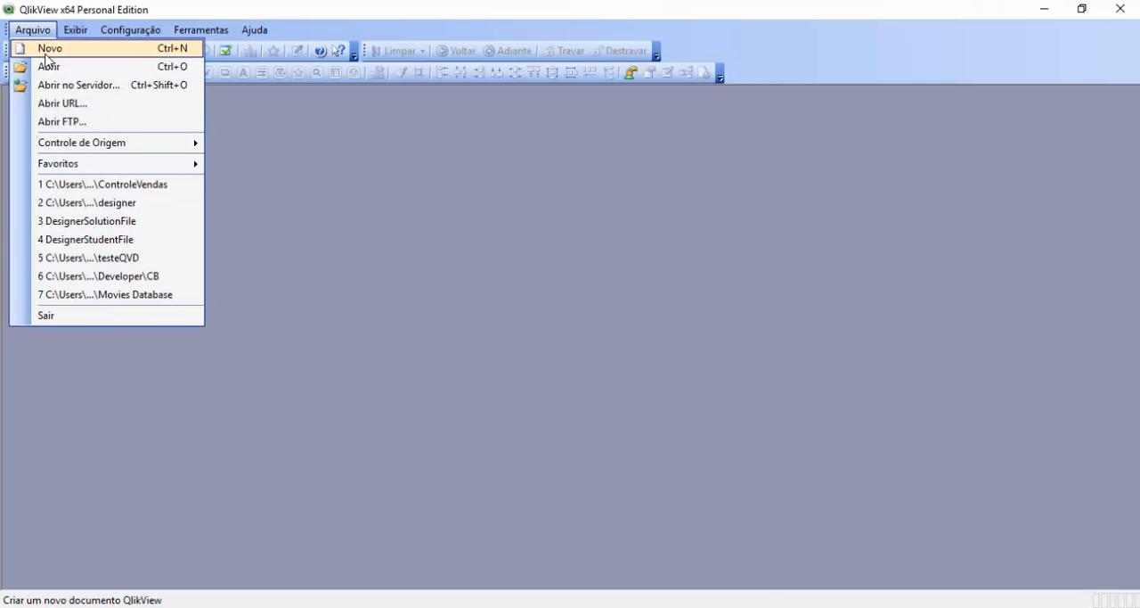
{"action": "left_click", "coordinate": [45, 52]}
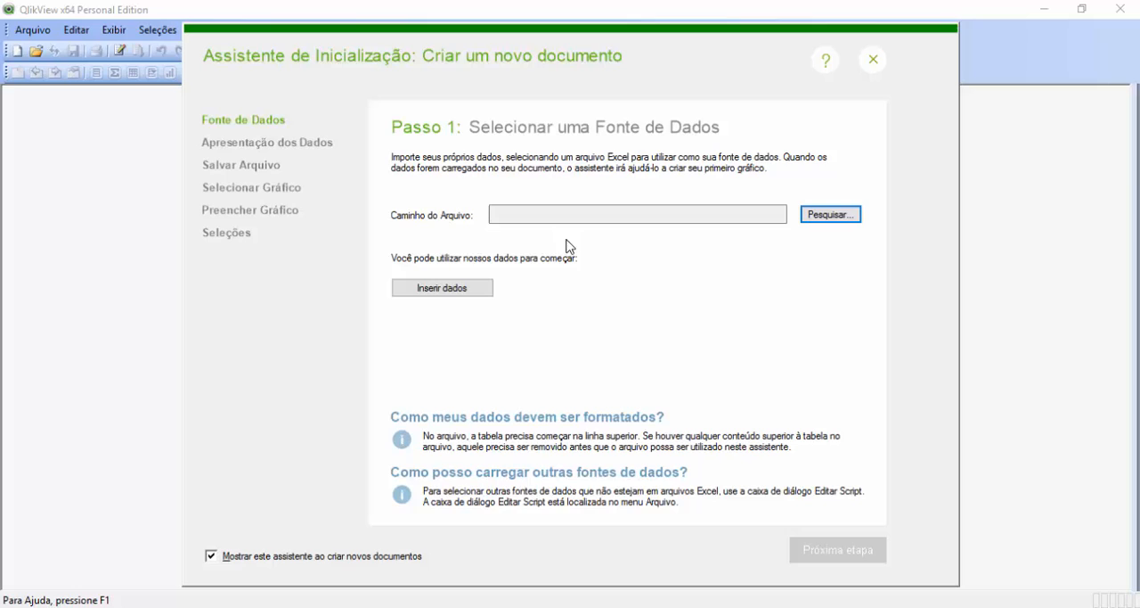
{"action": "left_click", "coordinate": [872, 61]}
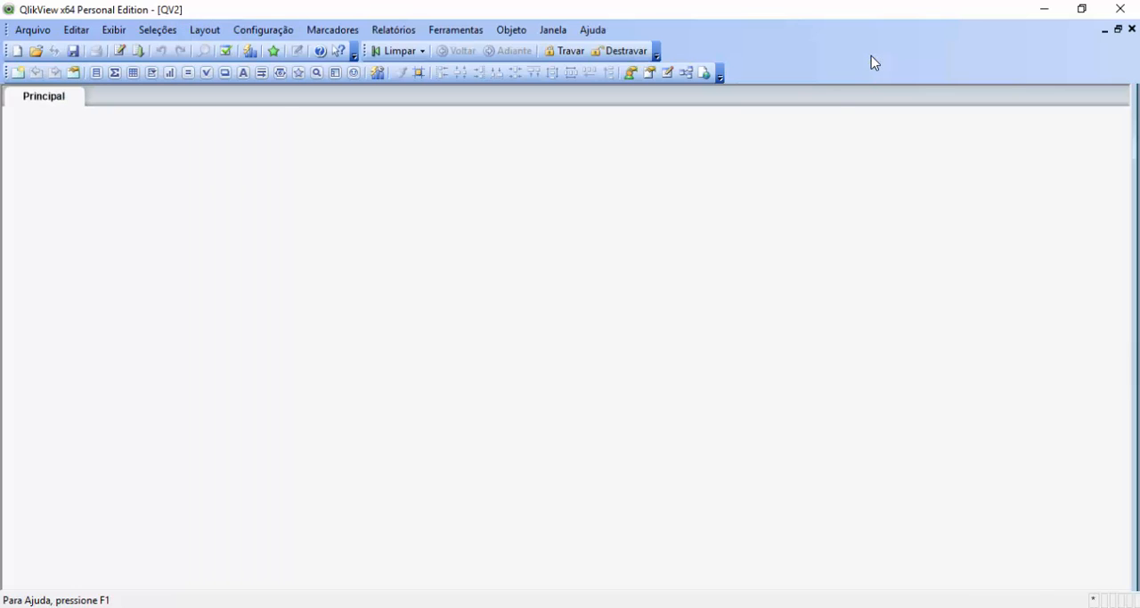
Step: Save the new document as ControleVendas in the Curso folder, replacing the existing file of that name
{"action": "left_click", "coordinate": [31, 31]}
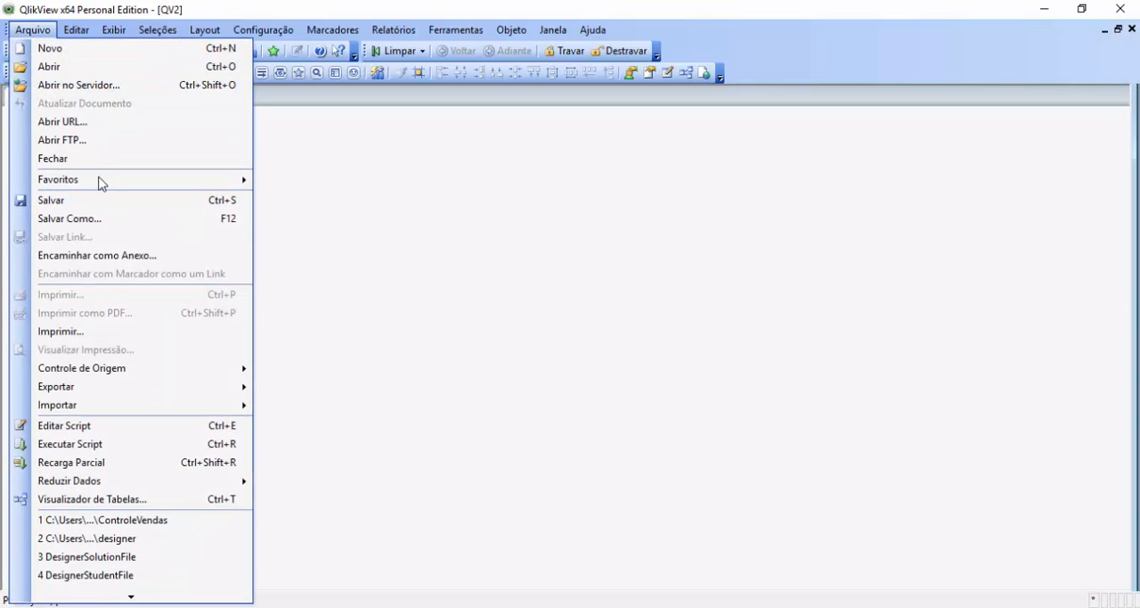
{"action": "left_click", "coordinate": [114, 220]}
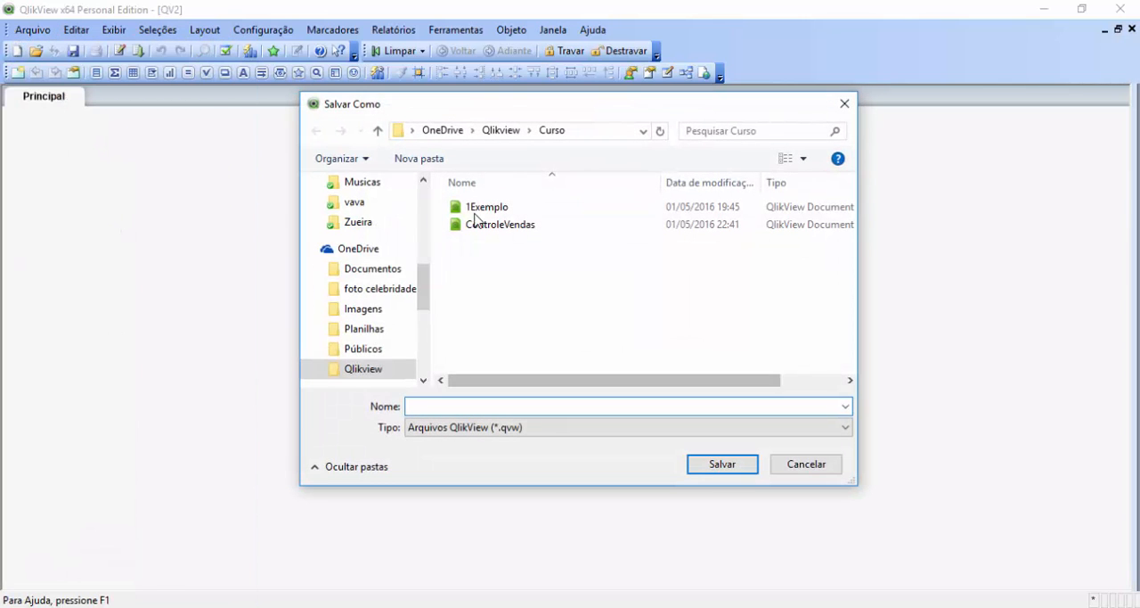
{"action": "left_click", "coordinate": [485, 226]}
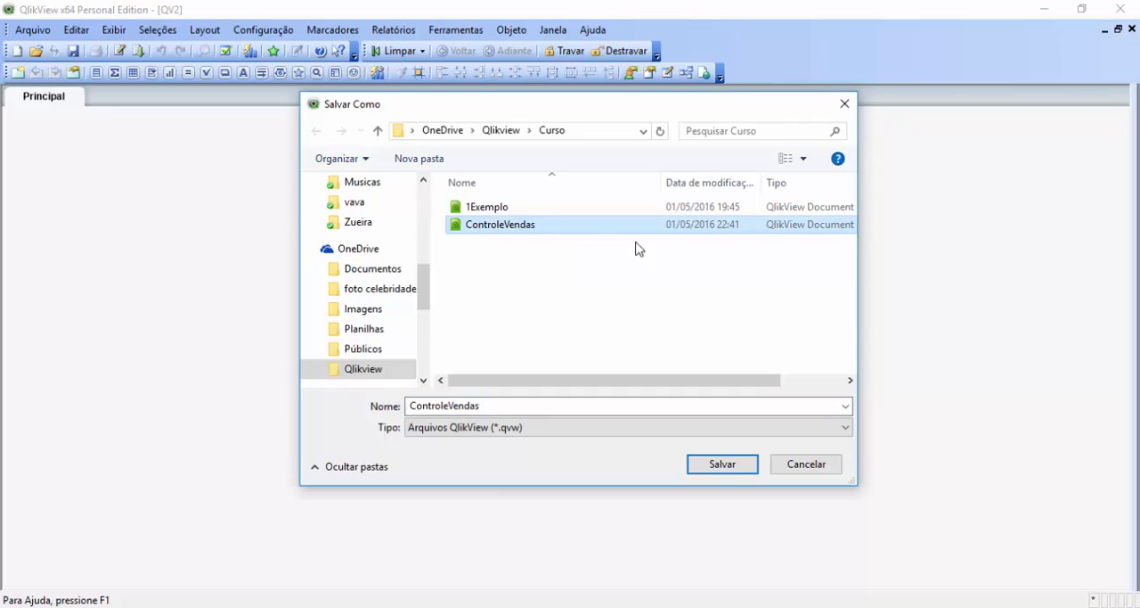
{"action": "left_click", "coordinate": [724, 466]}
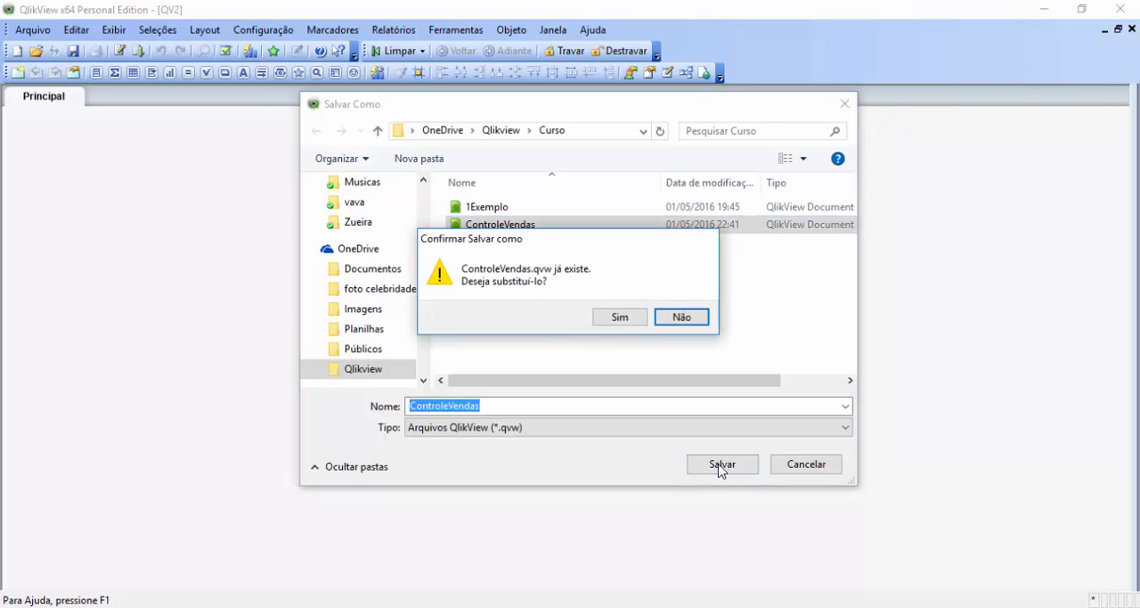
{"action": "left_click", "coordinate": [619, 317]}
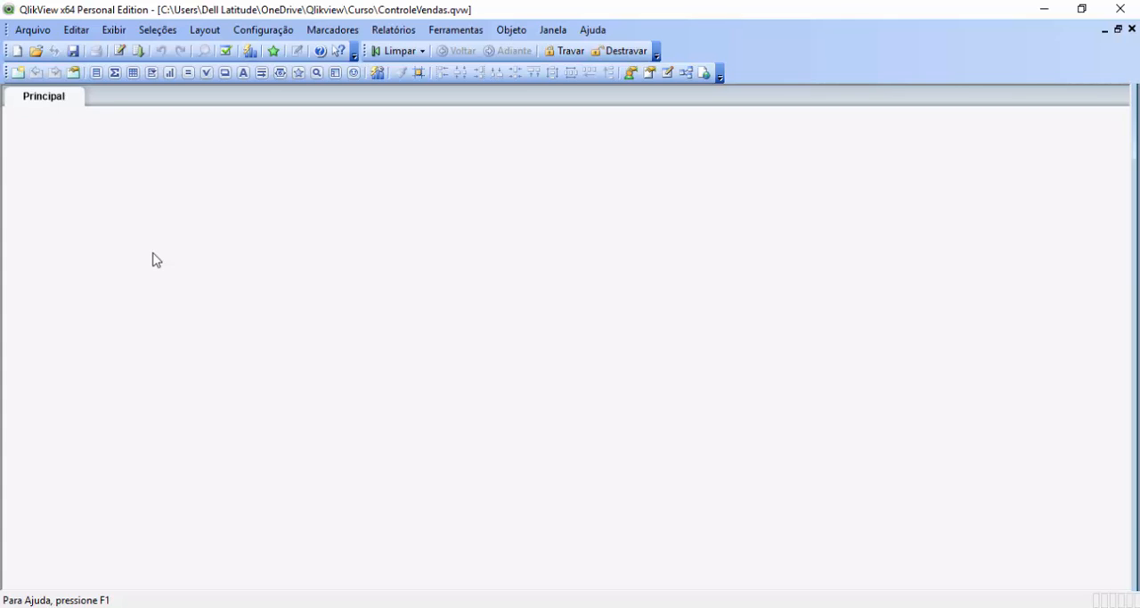
Step: Open the document's load script for editing and add a new script tab named Excel
{"action": "left_click", "coordinate": [26, 36]}
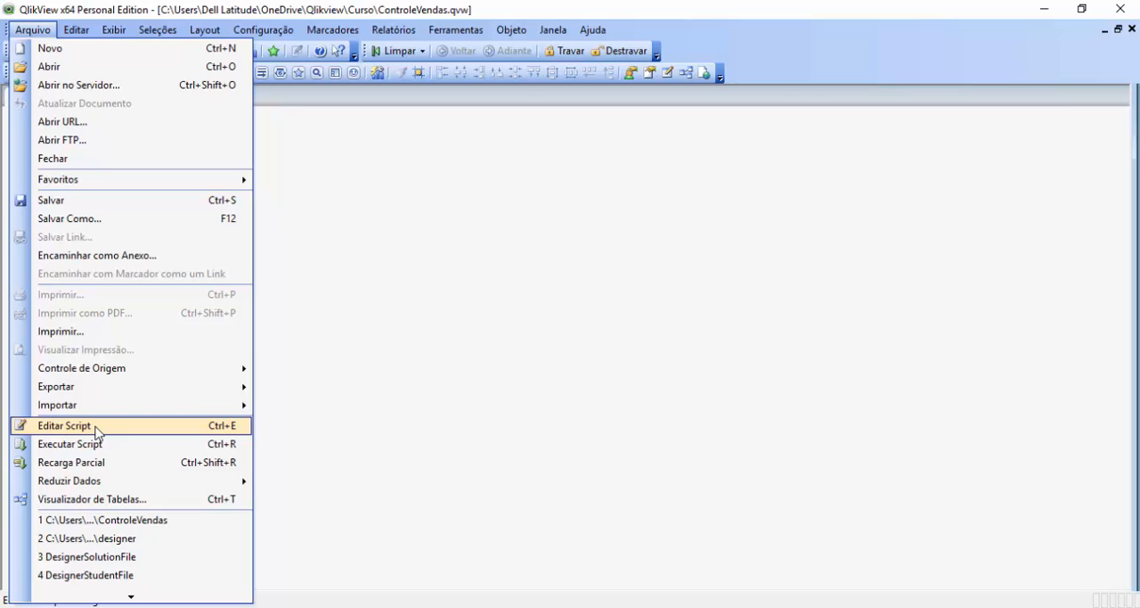
{"action": "left_click", "coordinate": [65, 426]}
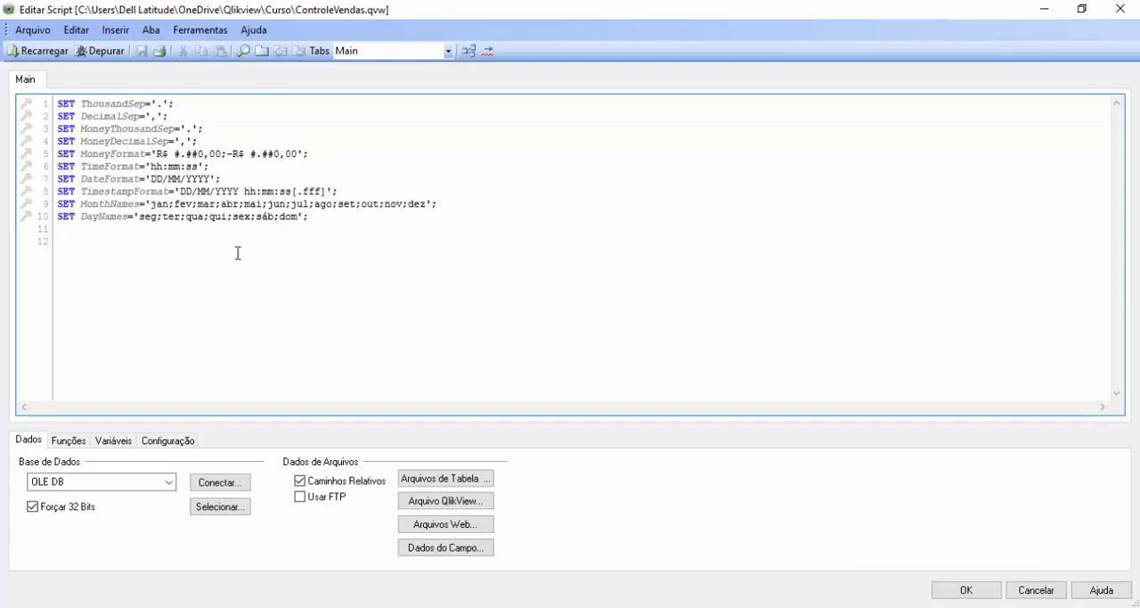
{"action": "left_click", "coordinate": [262, 51]}
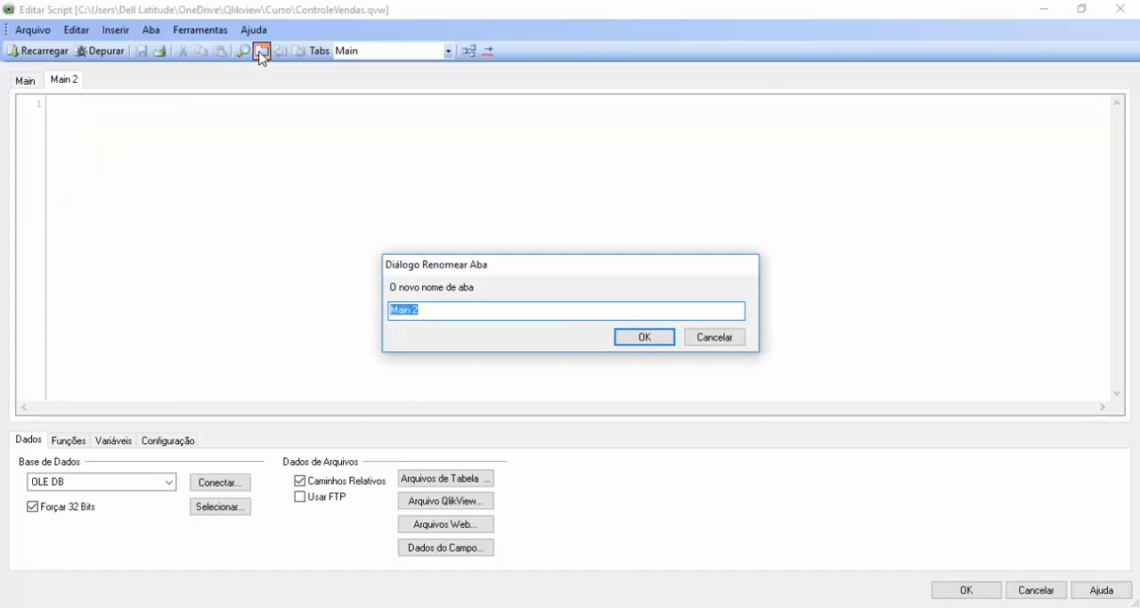
{"action": "type", "text": "Excel"}
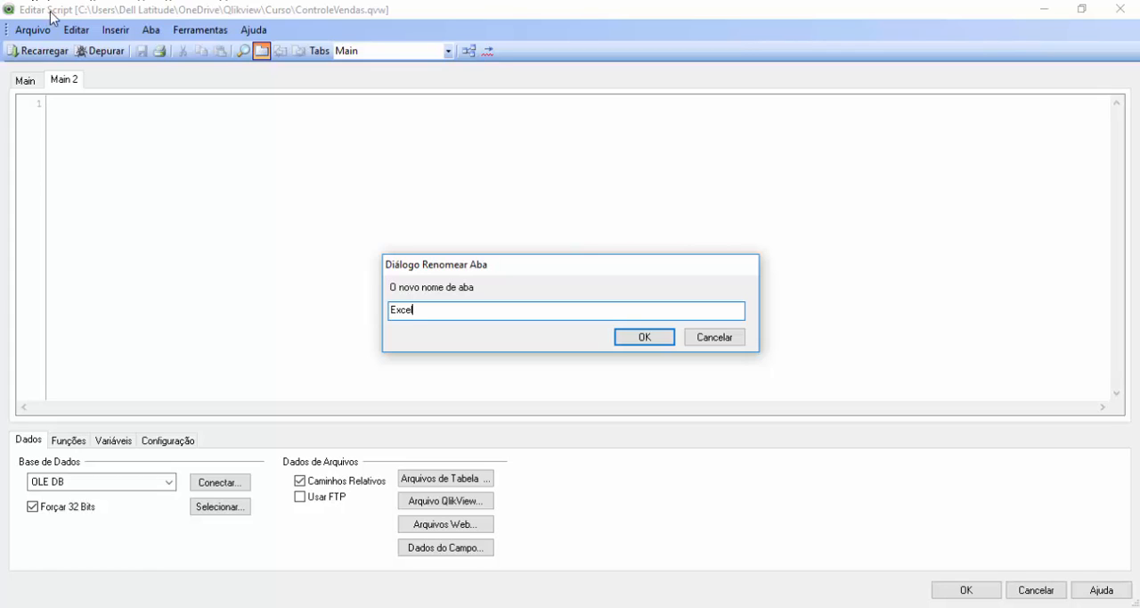
{"action": "left_click", "coordinate": [645, 337]}
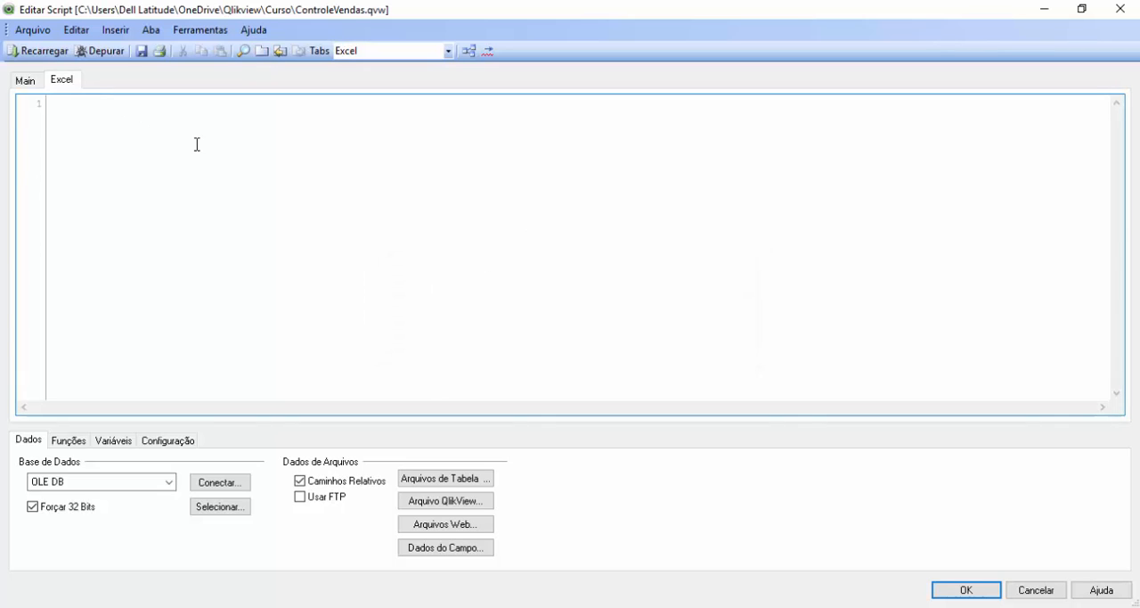
Step: Generate a load statement for the Vendedores$ table from the Vendas Excel file, using embedded labels (Rótulos Incluídos)
{"action": "left_click", "coordinate": [458, 480]}
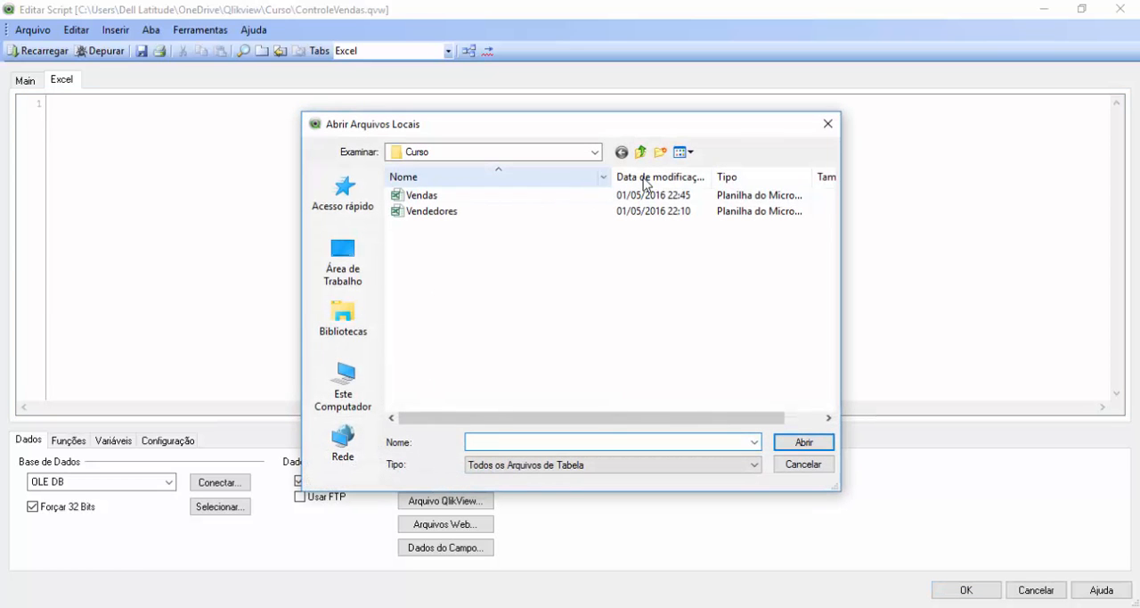
{"action": "left_click", "coordinate": [439, 198]}
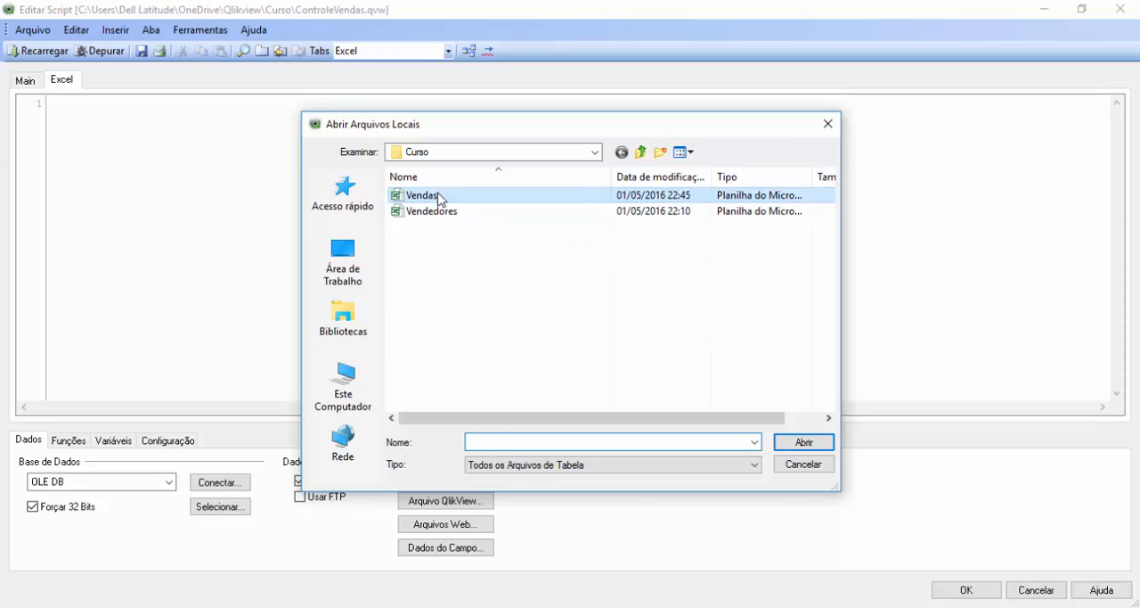
{"action": "left_click", "coordinate": [805, 443]}
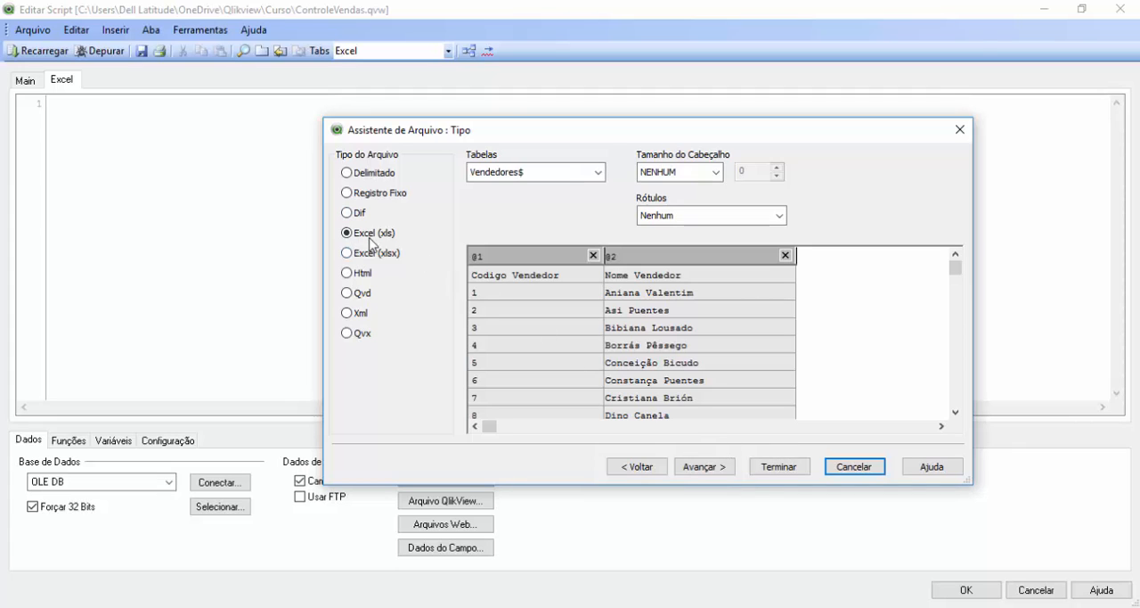
{"action": "left_click", "coordinate": [570, 174]}
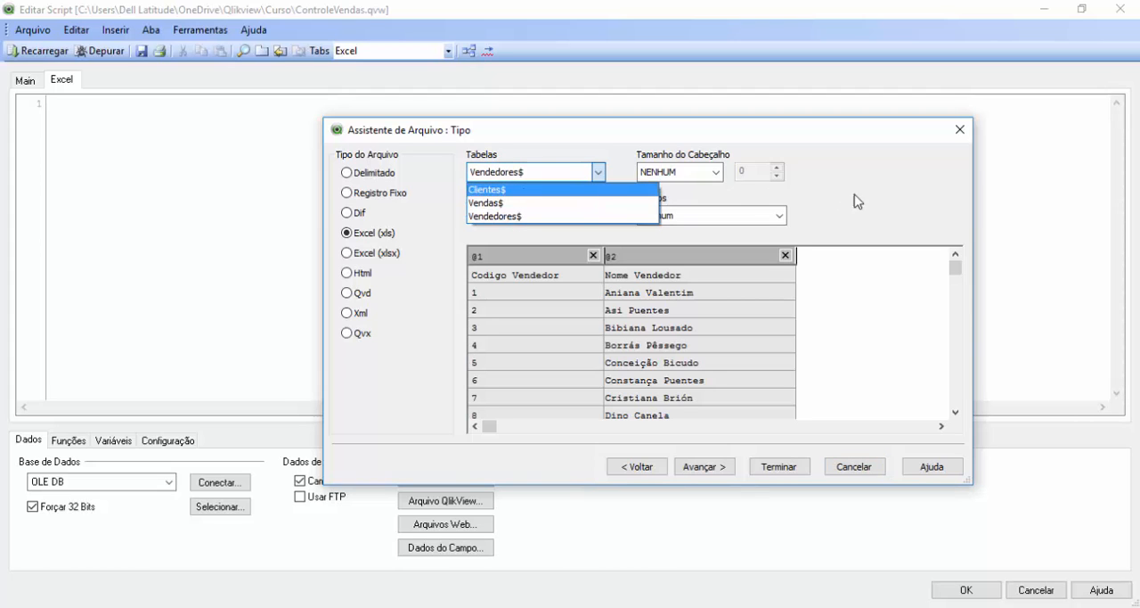
{"action": "left_click", "coordinate": [762, 287]}
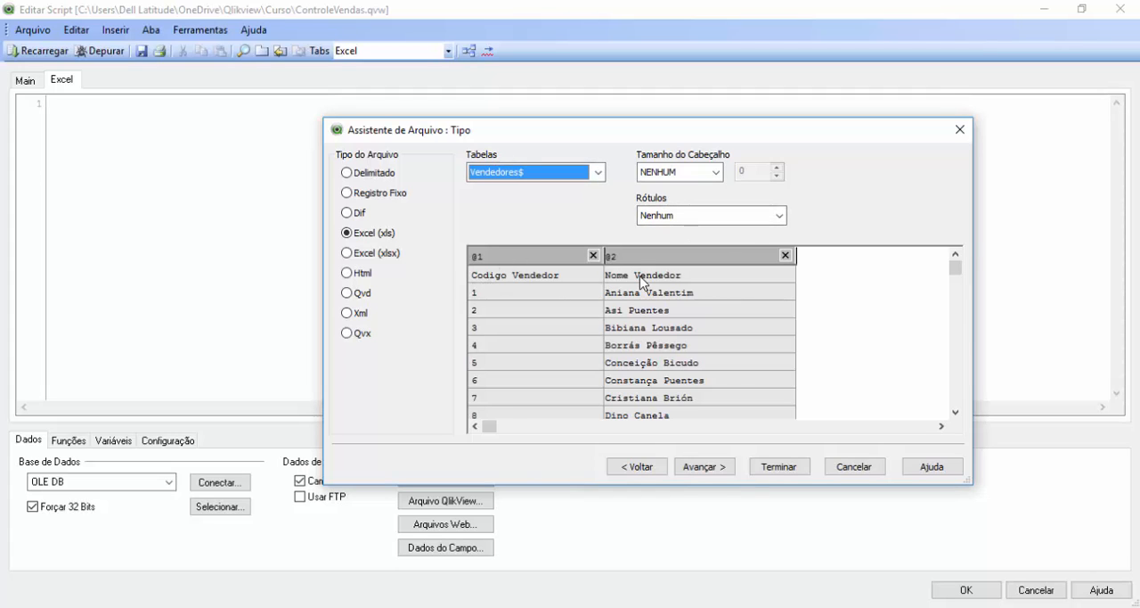
{"action": "left_click", "coordinate": [710, 216]}
{"action": "left_click", "coordinate": [703, 242]}
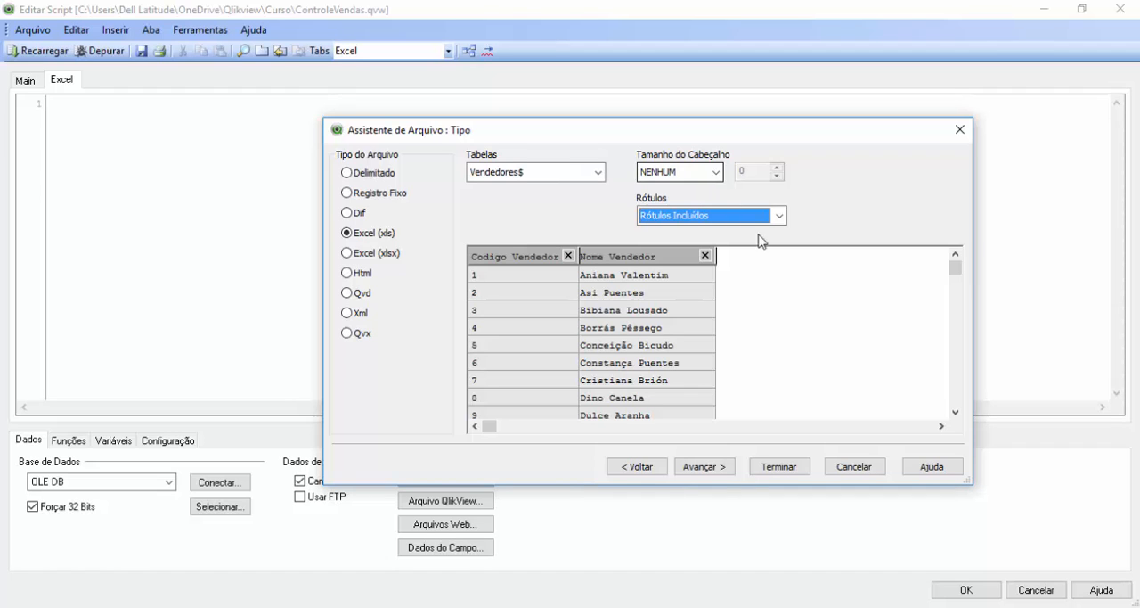
{"action": "left_click", "coordinate": [770, 470]}
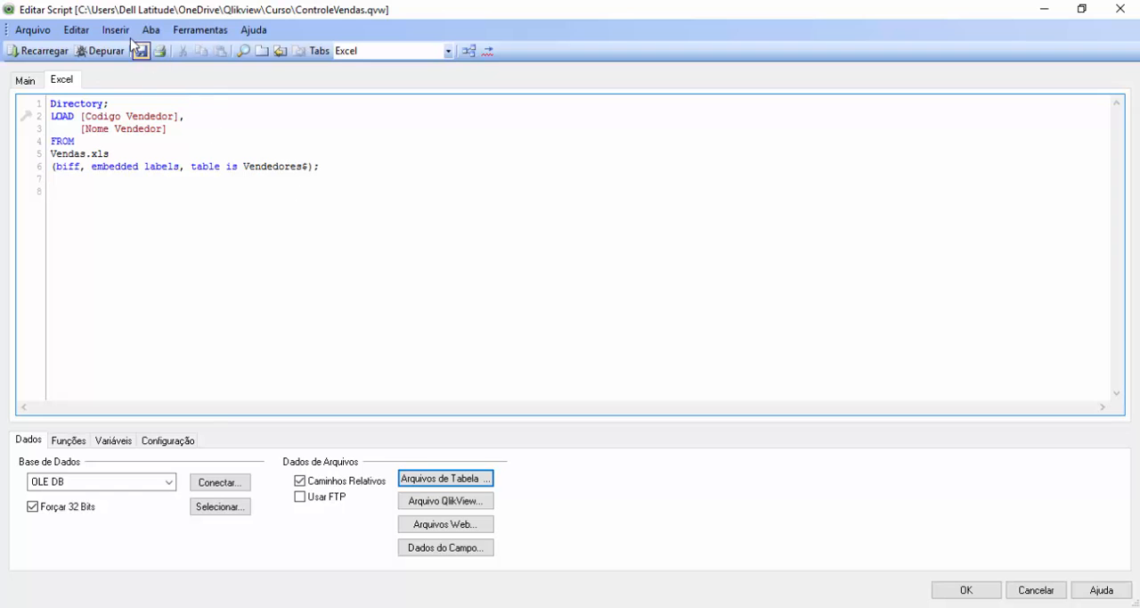
Step: Set up another load from the Vendas Excel file, choosing the Vendas$ table with embedded labels (Rótulos Incluídos)
{"action": "left_click", "coordinate": [437, 478]}
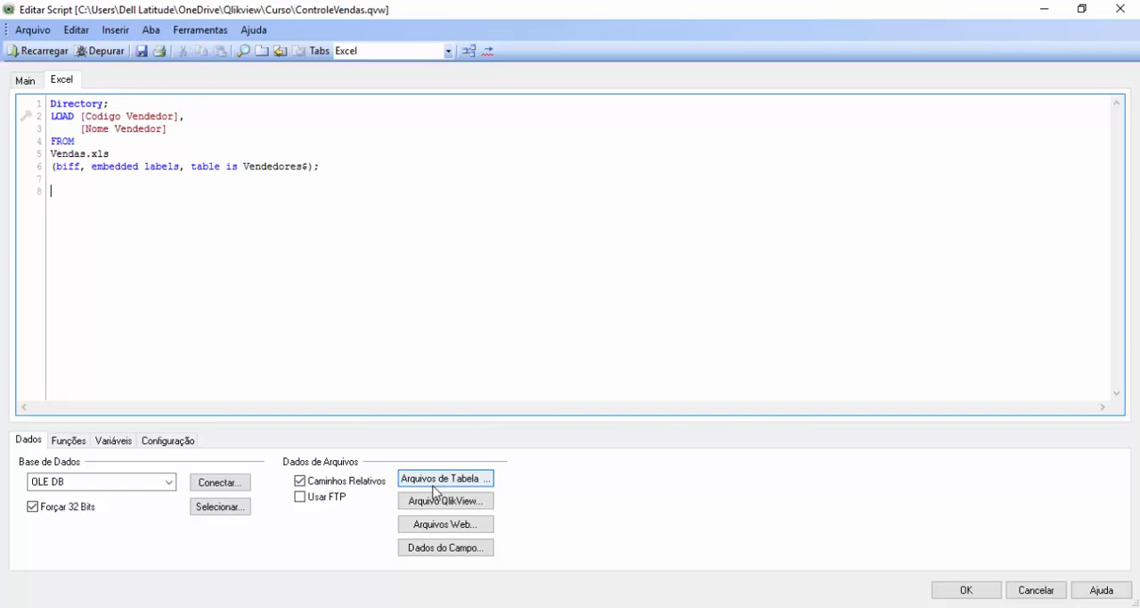
{"action": "left_click", "coordinate": [437, 196]}
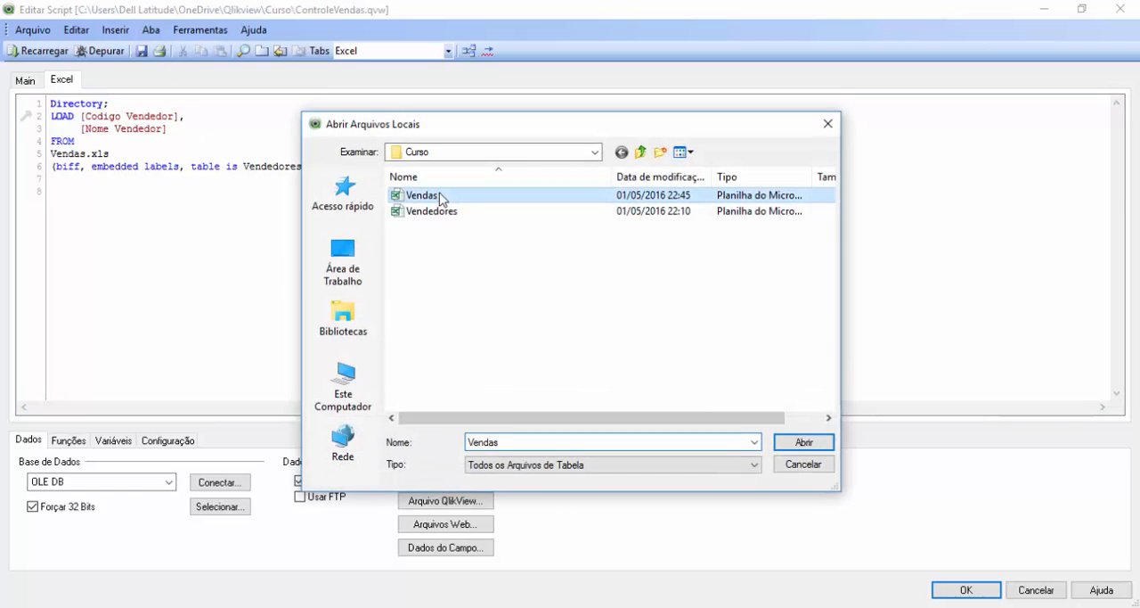
{"action": "left_click", "coordinate": [802, 443]}
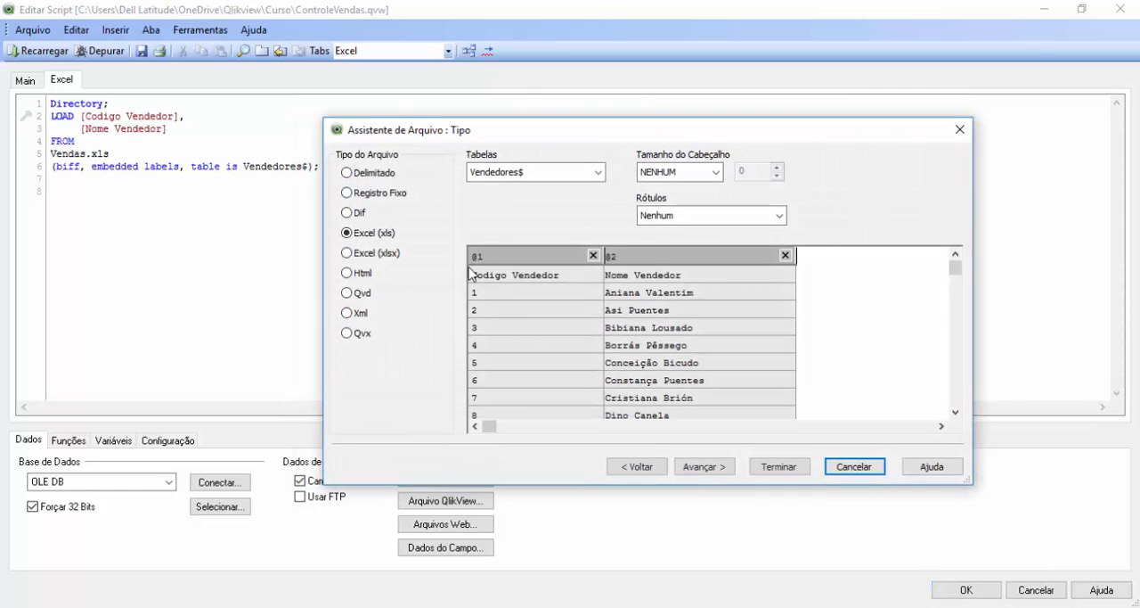
{"action": "left_click", "coordinate": [570, 174]}
{"action": "left_click", "coordinate": [526, 204]}
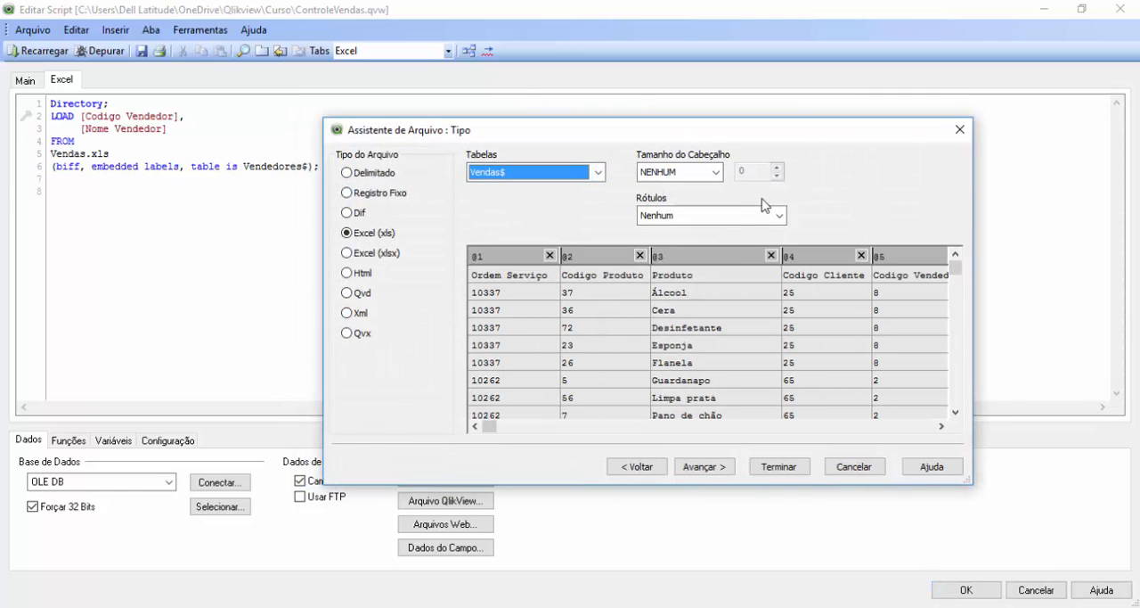
{"action": "left_click", "coordinate": [736, 216]}
{"action": "left_click", "coordinate": [715, 235]}
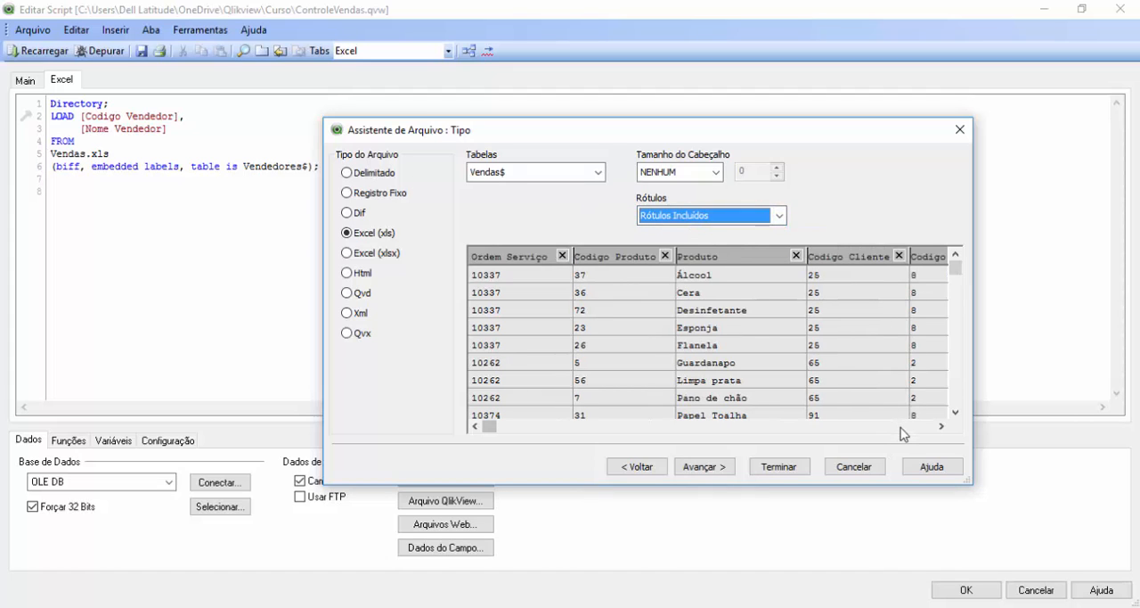
Step: Exclude the empty F11 column from the Vendas$ table and insert its load statement into the script
{"action": "scroll", "coordinate": [901, 429], "scroll_direction": "right", "scroll_amount": 10}
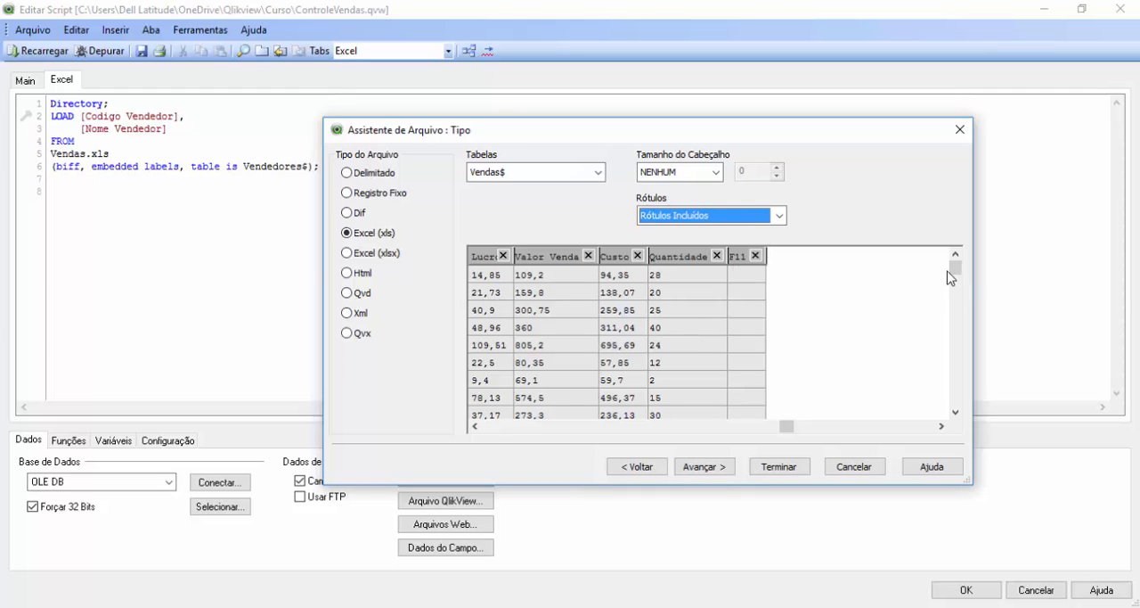
{"action": "mouse_move", "coordinate": [956, 271]}
{"action": "left_mouse_down"}
{"action": "mouse_move", "coordinate": [970, 400]}
{"action": "mouse_move", "coordinate": [963, 269]}
{"action": "left_mouse_up"}
{"action": "left_click", "coordinate": [756, 256]}
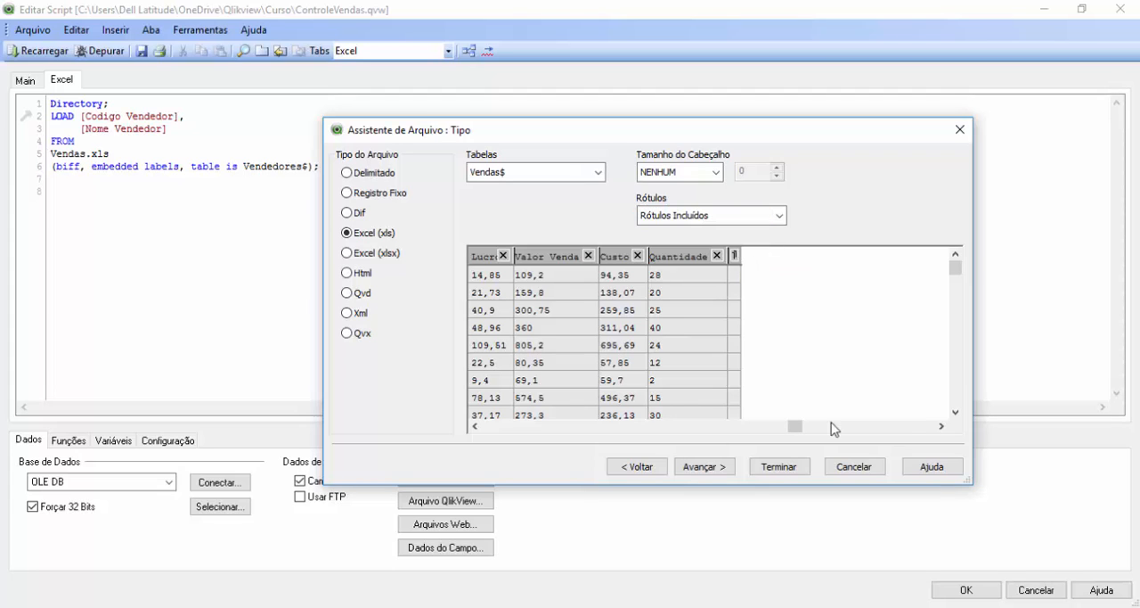
{"action": "left_click_drag", "start_coordinate": [799, 429], "coordinate": [450, 454]}
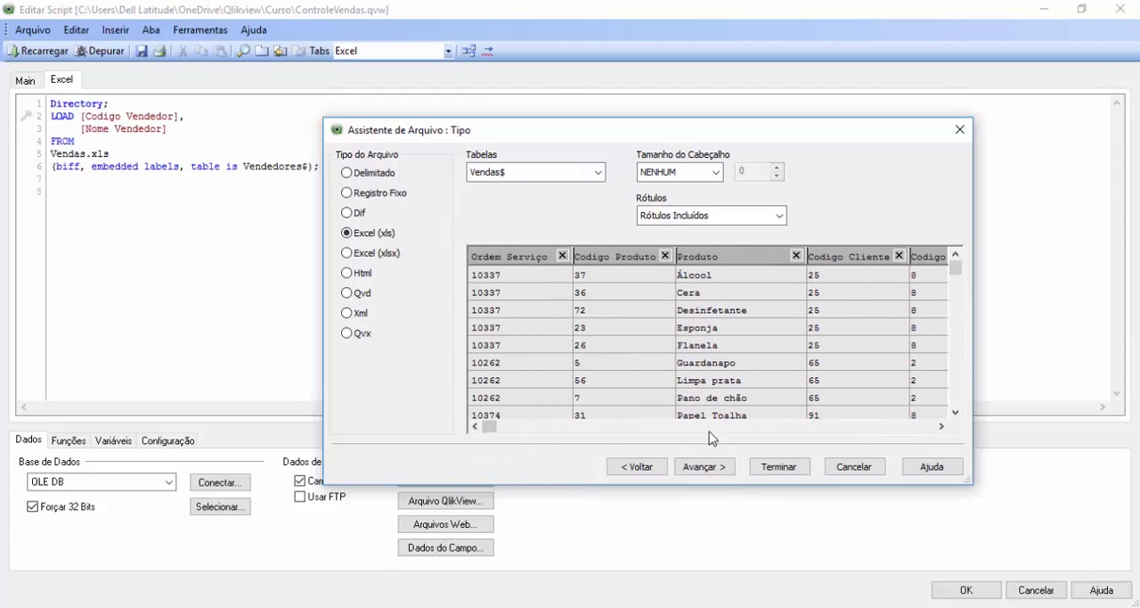
{"action": "left_click", "coordinate": [781, 466]}
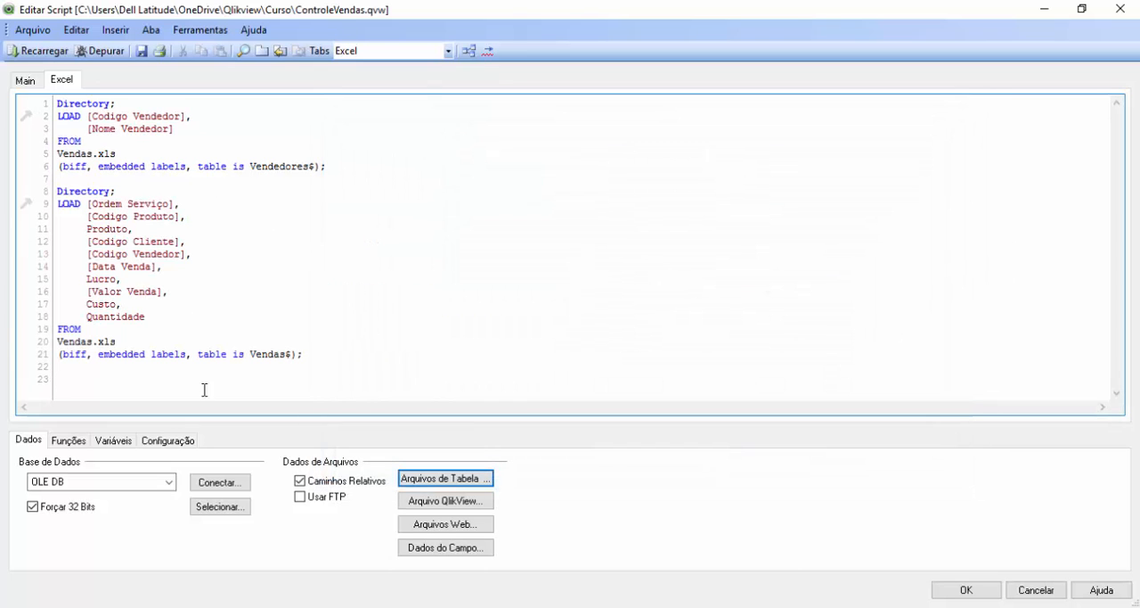
Step: Generate a load statement for the Clientes$ table from the Vendas Excel file, using embedded labels (Rótulos Incluídos)
{"action": "left_click", "coordinate": [451, 480]}
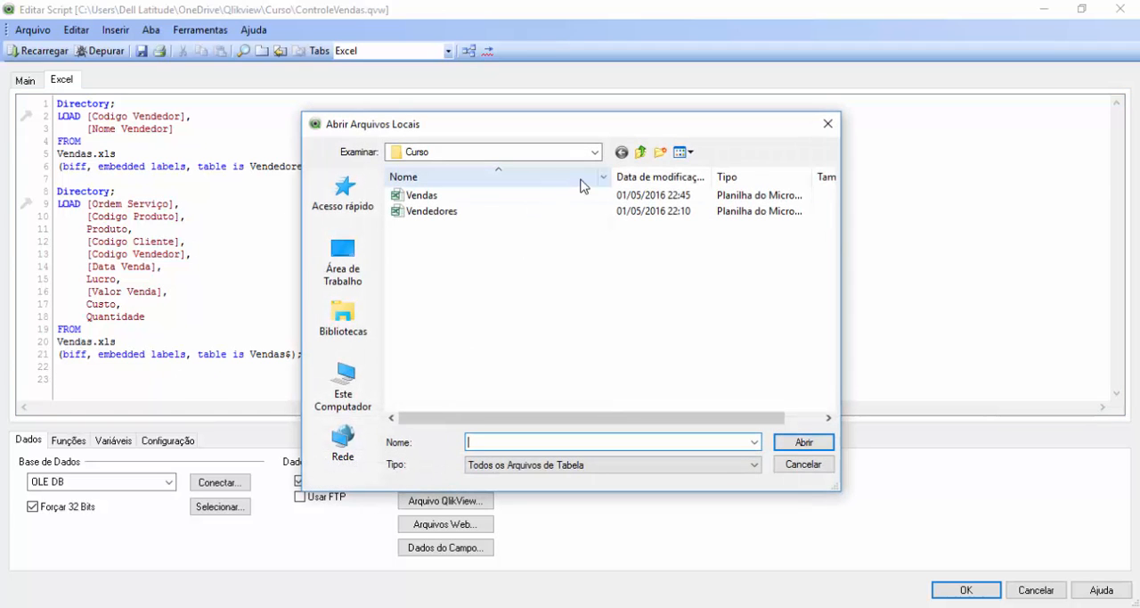
{"action": "left_click", "coordinate": [460, 195]}
{"action": "left_click", "coordinate": [804, 443]}
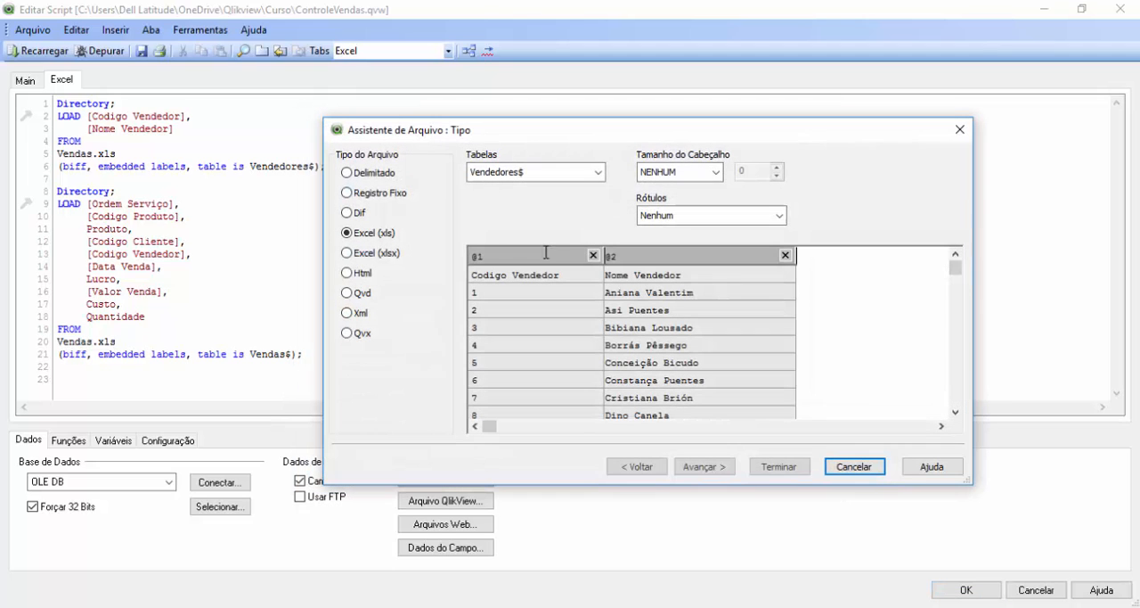
{"action": "left_click", "coordinate": [532, 171]}
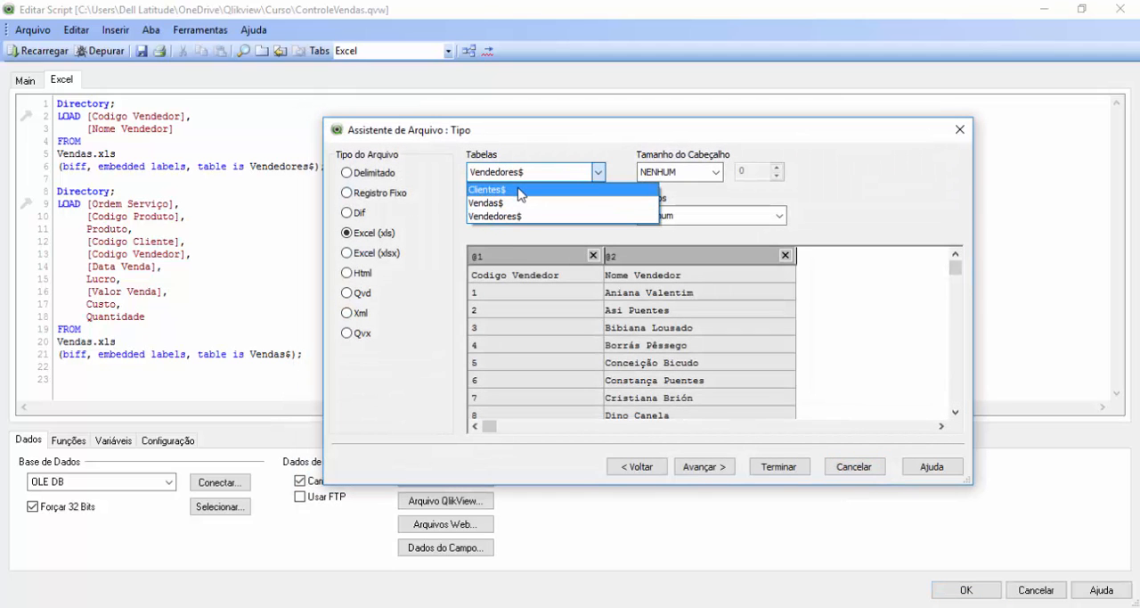
{"action": "left_click", "coordinate": [521, 190]}
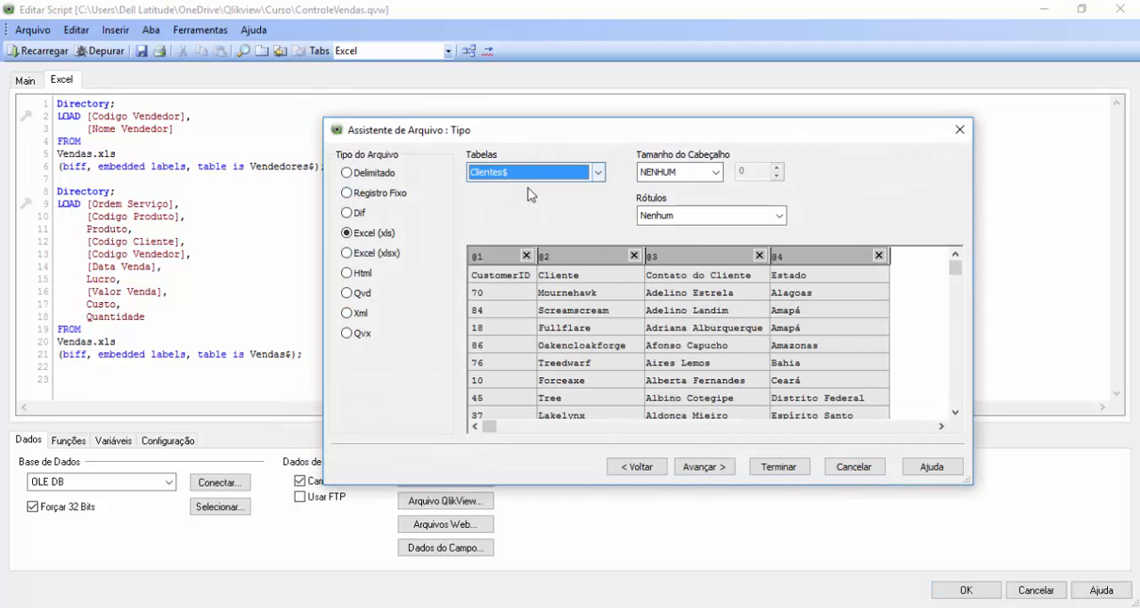
{"action": "left_click", "coordinate": [712, 219]}
{"action": "left_click", "coordinate": [682, 234]}
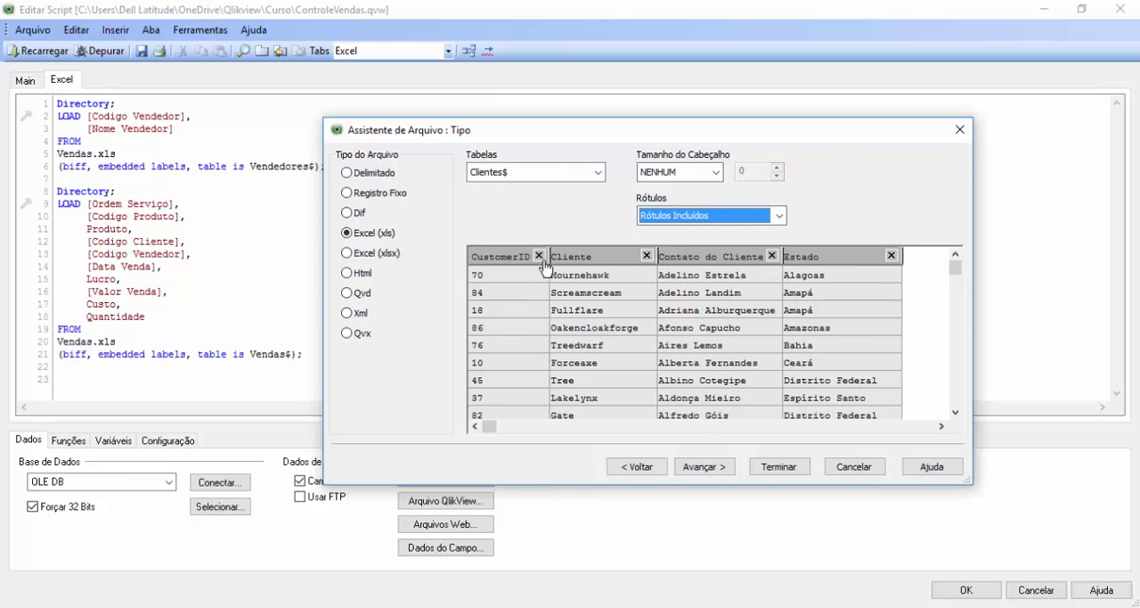
{"action": "left_click", "coordinate": [774, 471]}
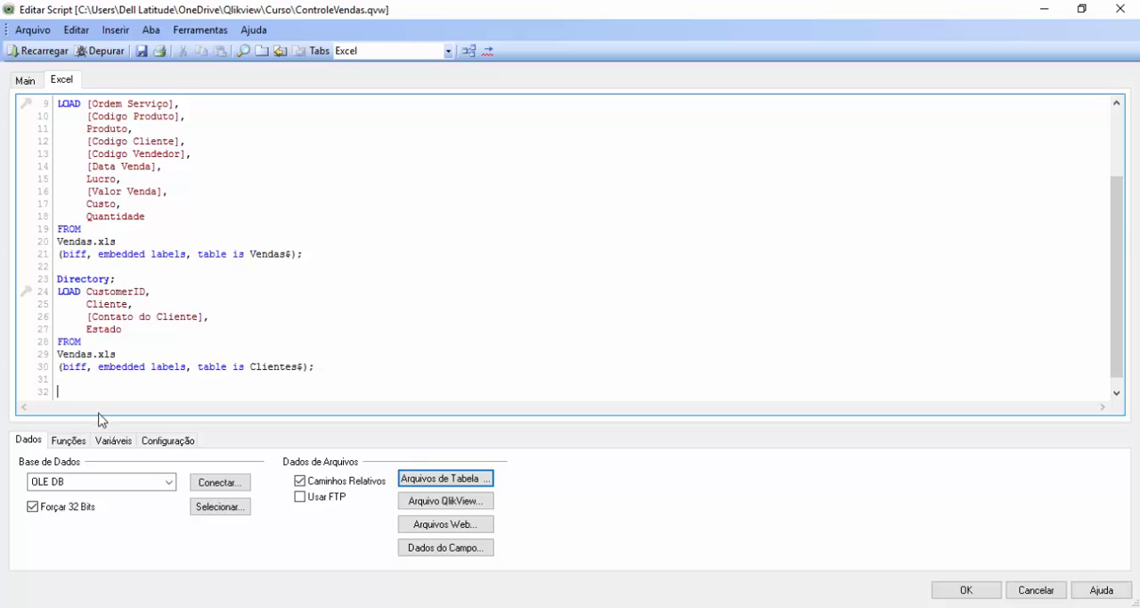
Step: Review the load statements for Vendedores$, Vendas$ and Clientes$ in the Excel script tab and accept the script
{"action": "left_click_drag", "start_coordinate": [1112, 242], "coordinate": [1095, 132]}
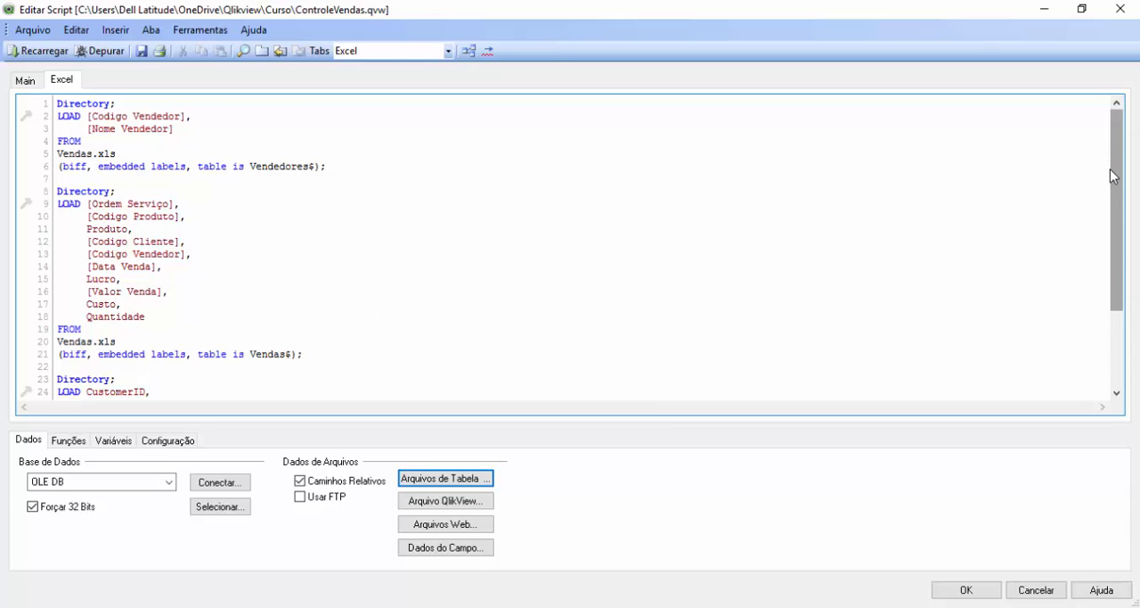
{"action": "left_click", "coordinate": [1119, 369]}
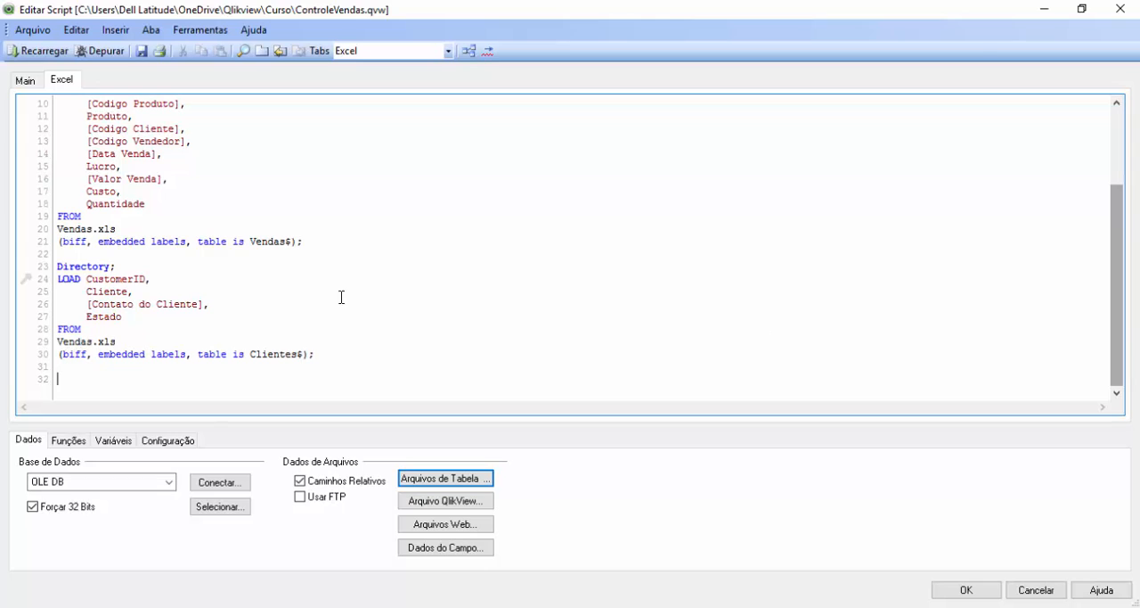
{"action": "left_click_drag", "start_coordinate": [1120, 278], "coordinate": [1120, 203]}
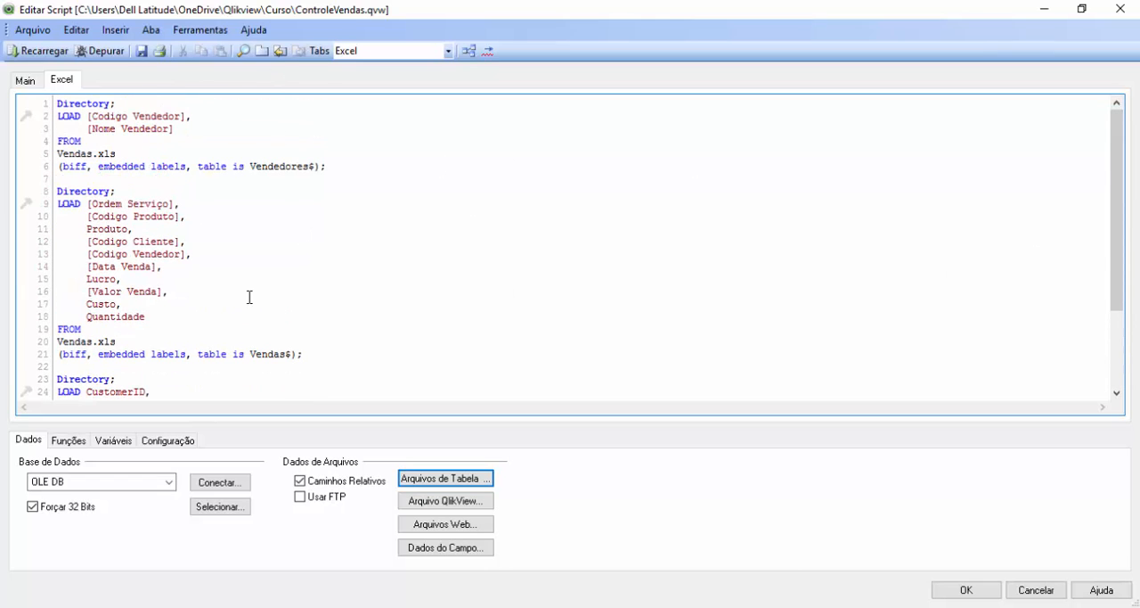
{"action": "left_click", "coordinate": [967, 590]}
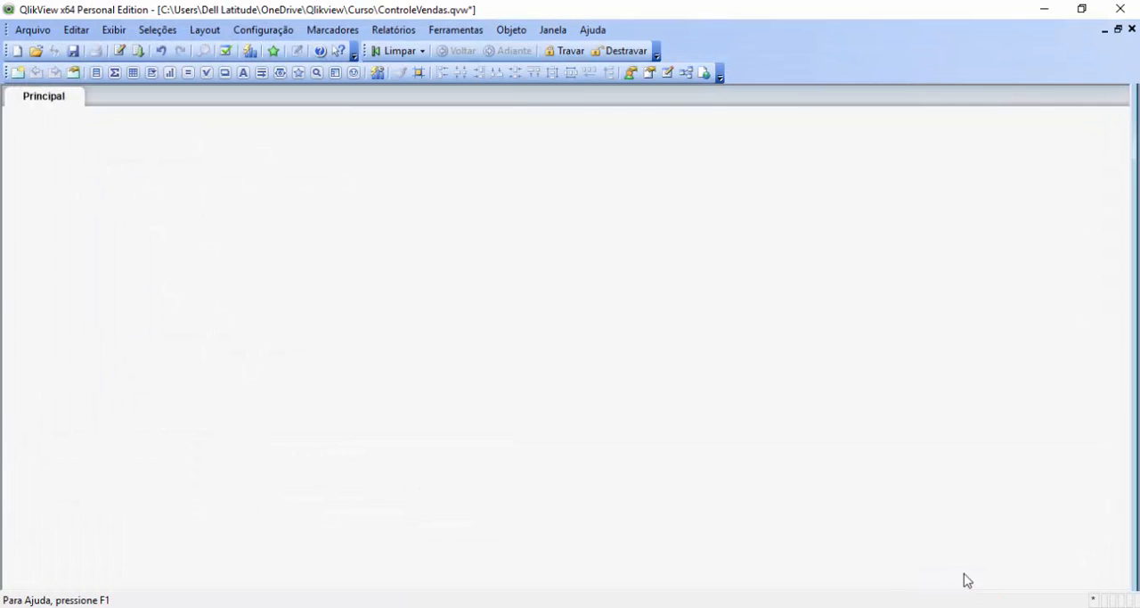
Step: Execute the load script to import the Excel data and save the document
{"action": "left_click", "coordinate": [33, 34]}
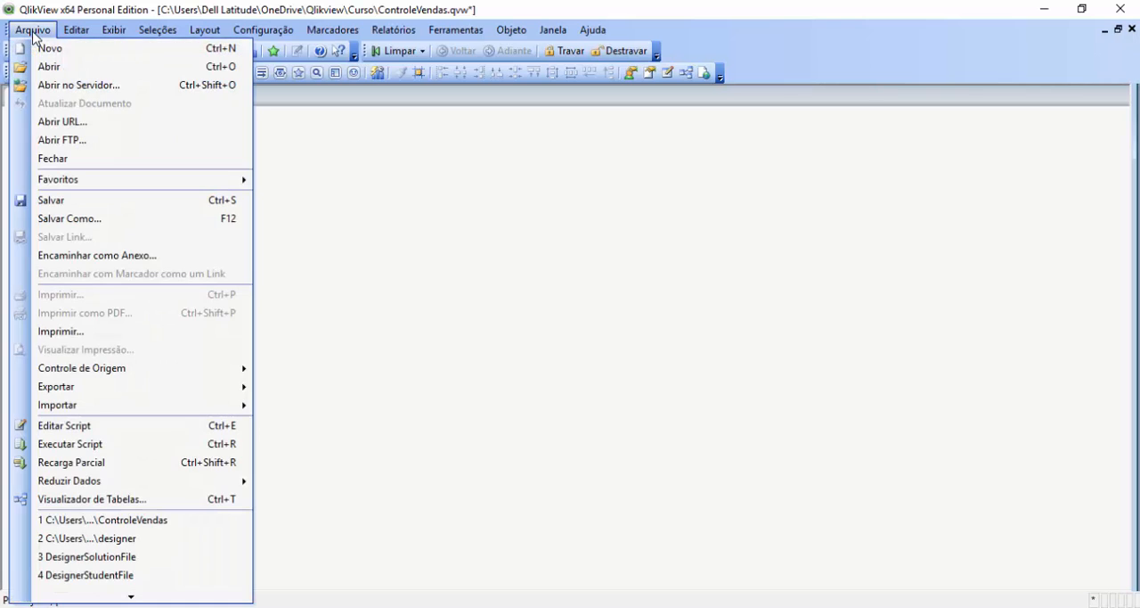
{"action": "left_click", "coordinate": [116, 446]}
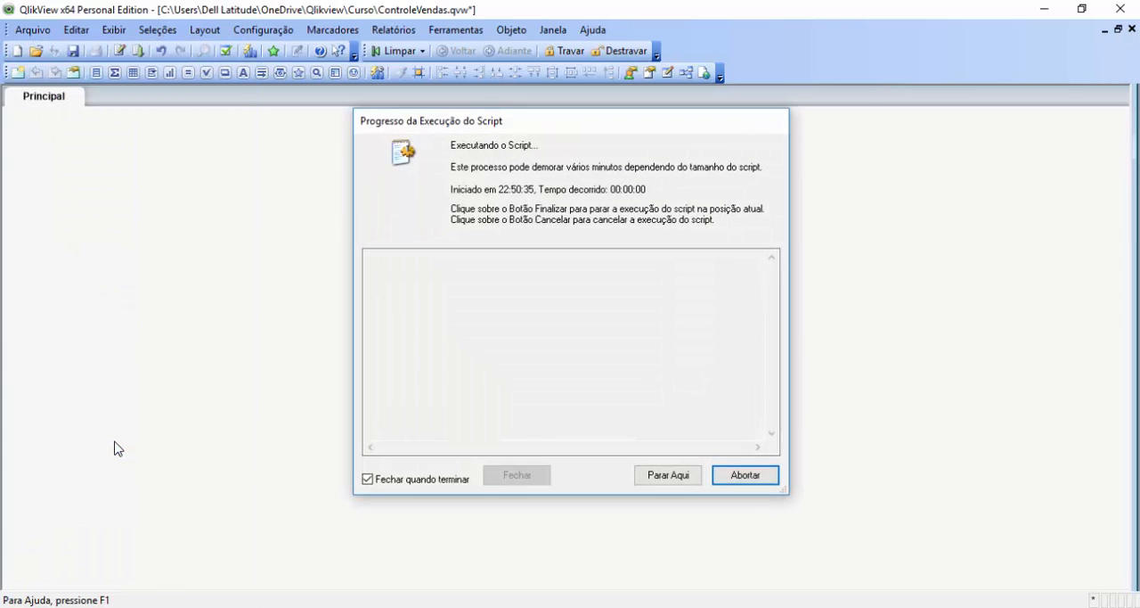
{"action": "left_click", "coordinate": [18, 33]}
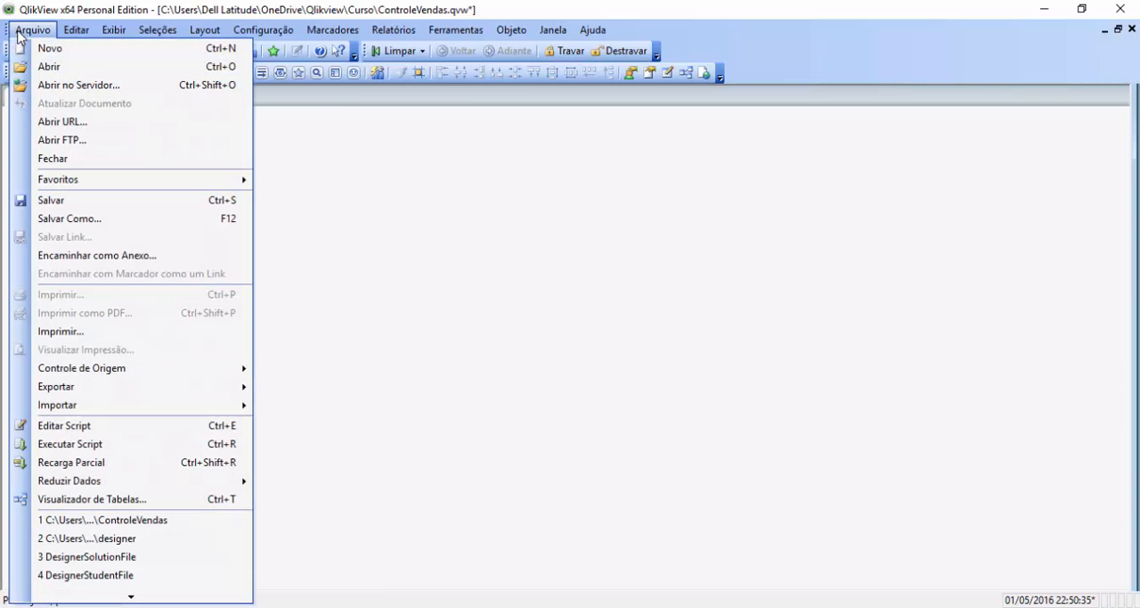
{"action": "left_click", "coordinate": [573, 290]}
{"action": "key", "text": "ctrl+r"}
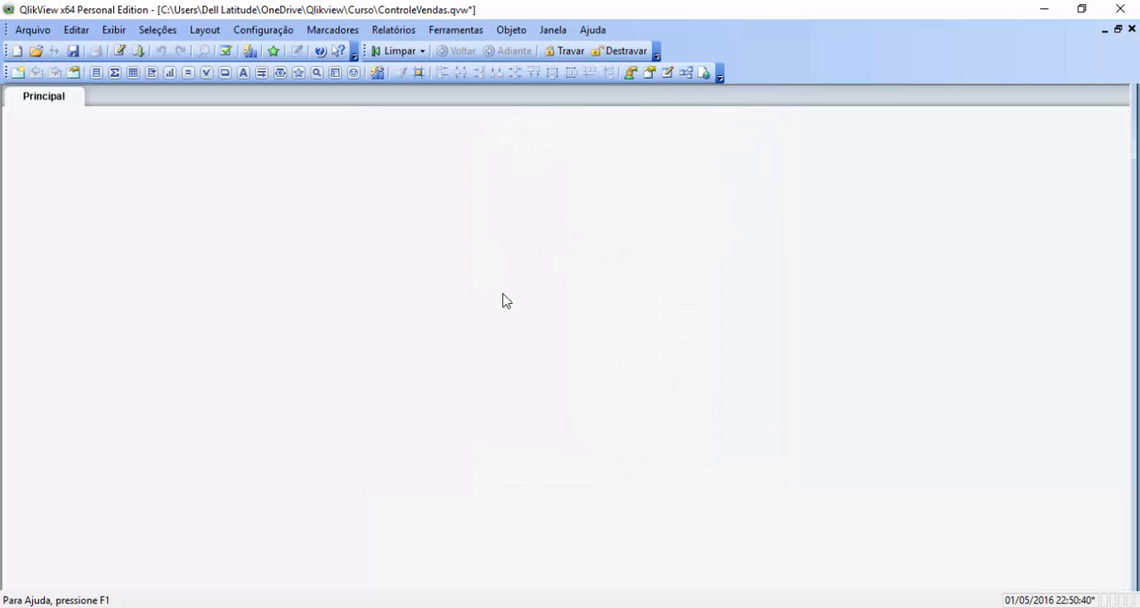
{"action": "left_click", "coordinate": [73, 51]}
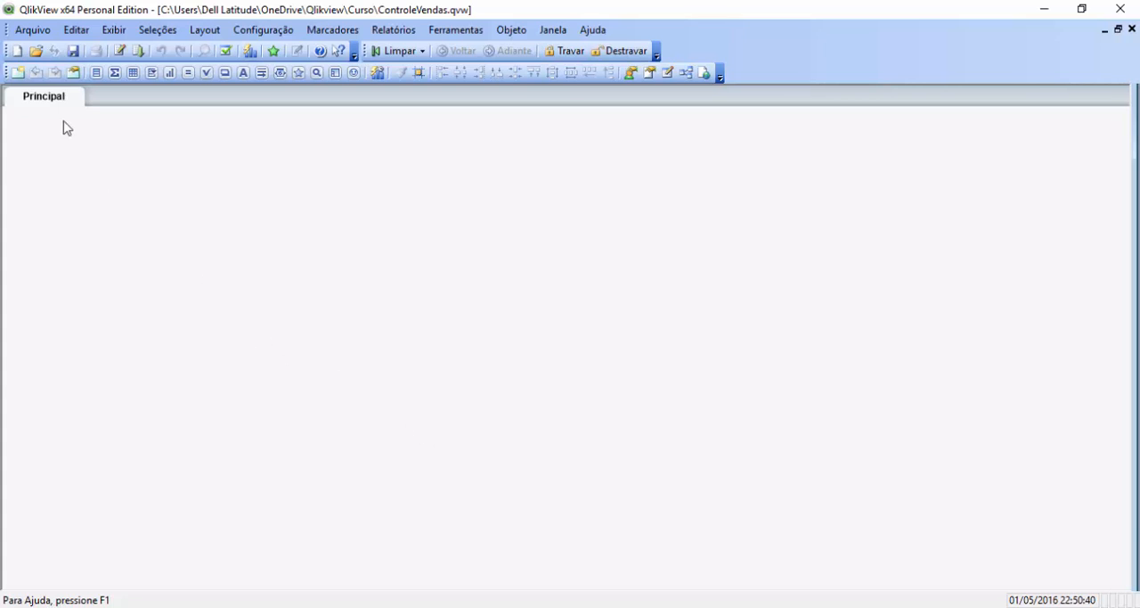
Step: Display the loaded tables in the table viewer to inspect how they are linked
{"action": "key", "text": "ctrl+t"}
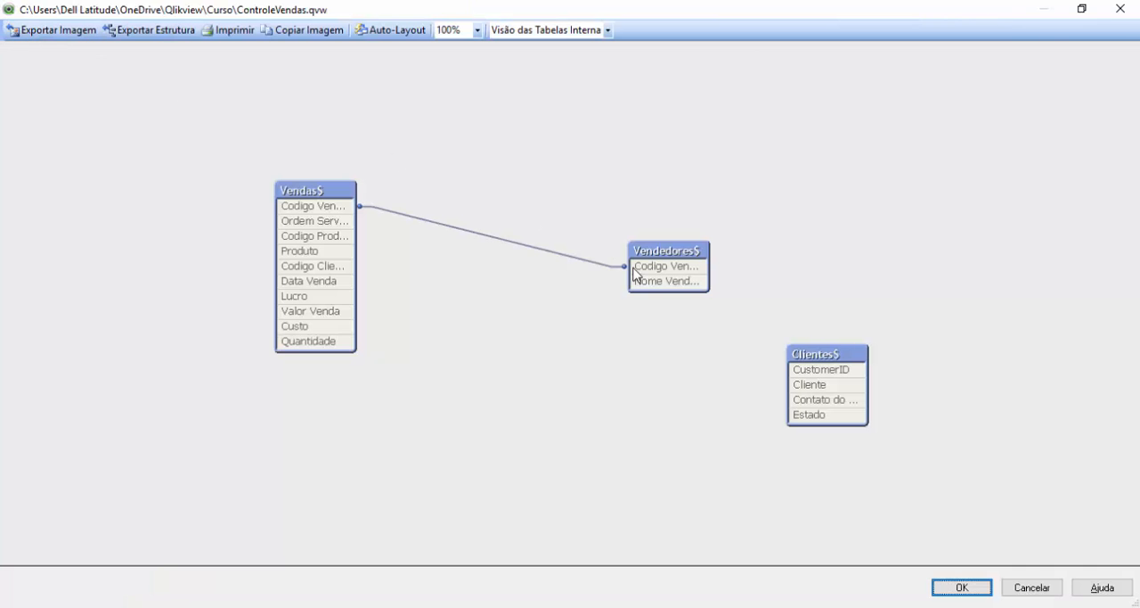
{"action": "left_click", "coordinate": [1032, 587]}
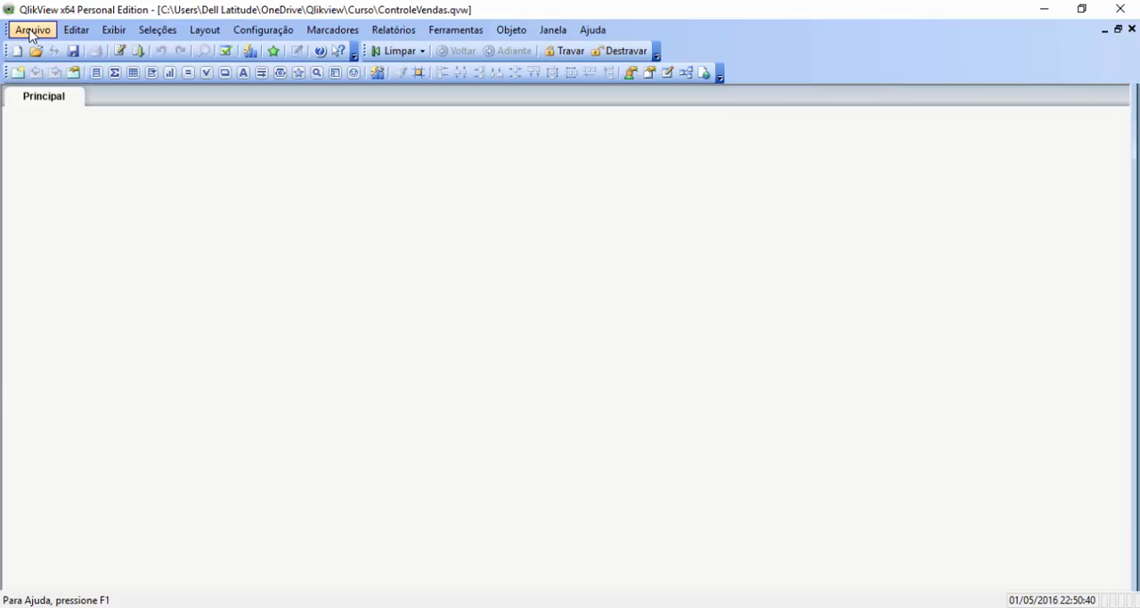
{"action": "left_click", "coordinate": [31, 32]}
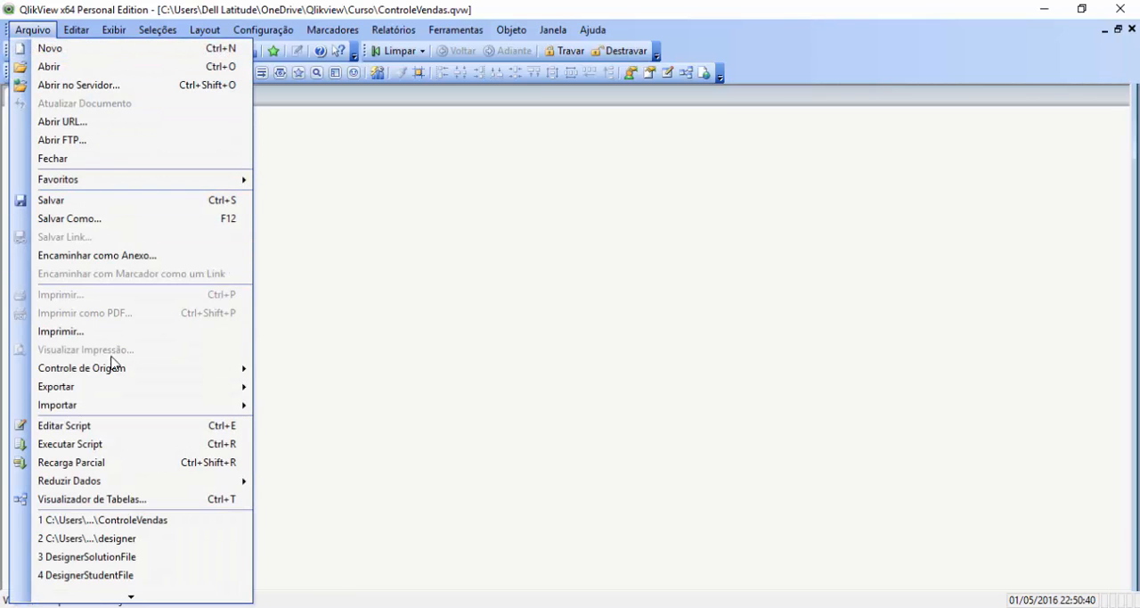
{"action": "left_click", "coordinate": [83, 501]}
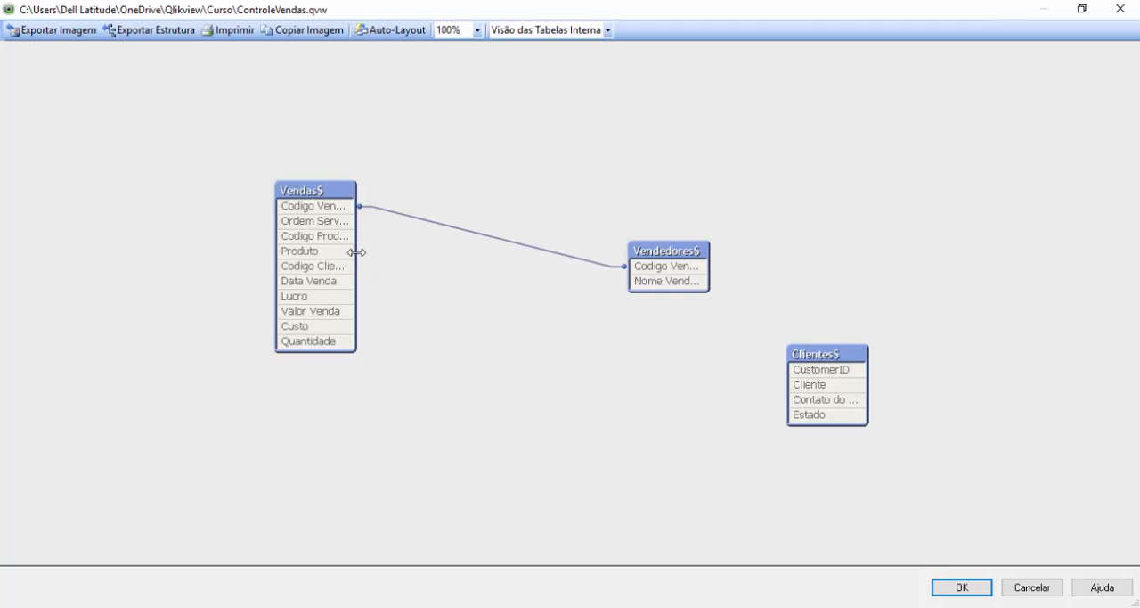
Step: Widen the Vendas$, Vendedores$ and Clientes$ tables to fit their full field names, and arrange Vendedores$ and Clientes$ beside Vendas$
{"action": "left_click_drag", "start_coordinate": [356, 258], "coordinate": [391, 257]}
{"action": "left_click_drag", "start_coordinate": [693, 252], "coordinate": [689, 214]}
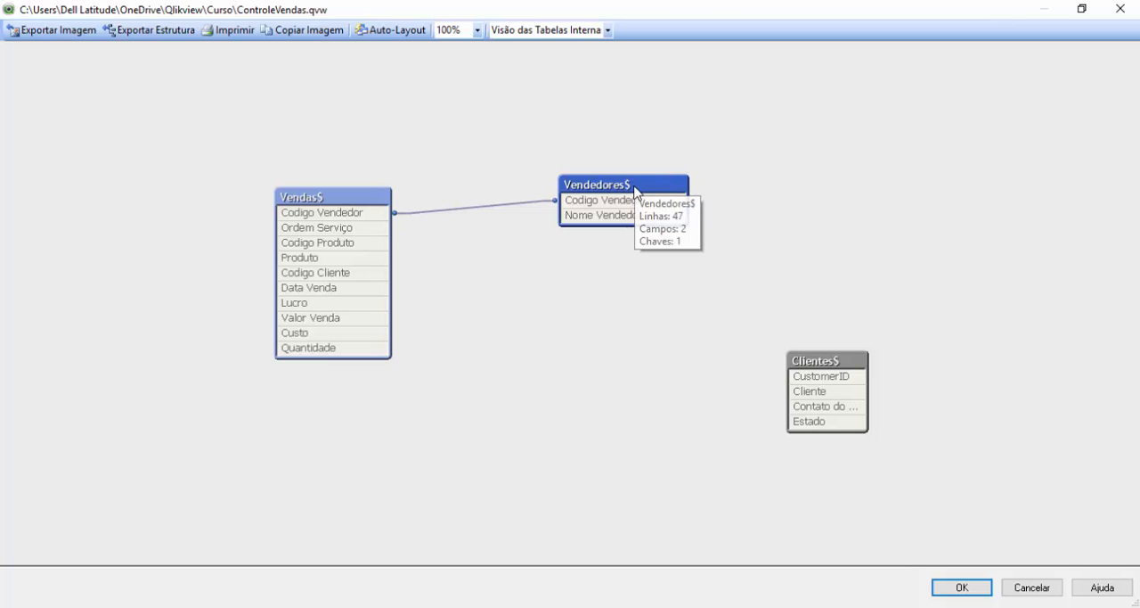
{"action": "left_click_drag", "start_coordinate": [633, 190], "coordinate": [586, 201]}
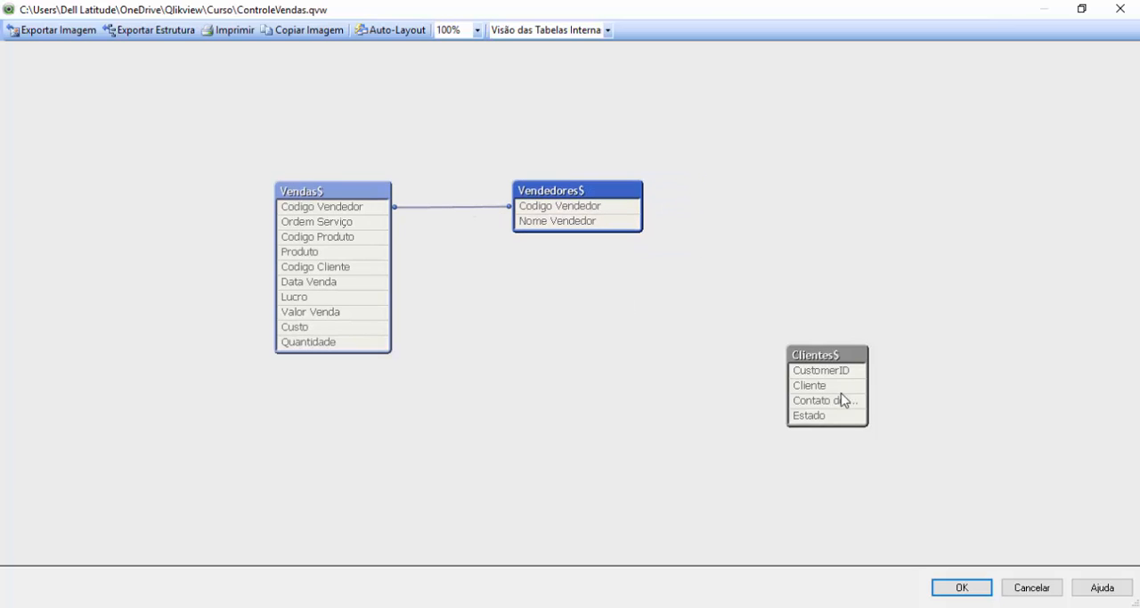
{"action": "left_click", "coordinate": [817, 363]}
{"action": "left_click_drag", "start_coordinate": [817, 363], "coordinate": [542, 313]}
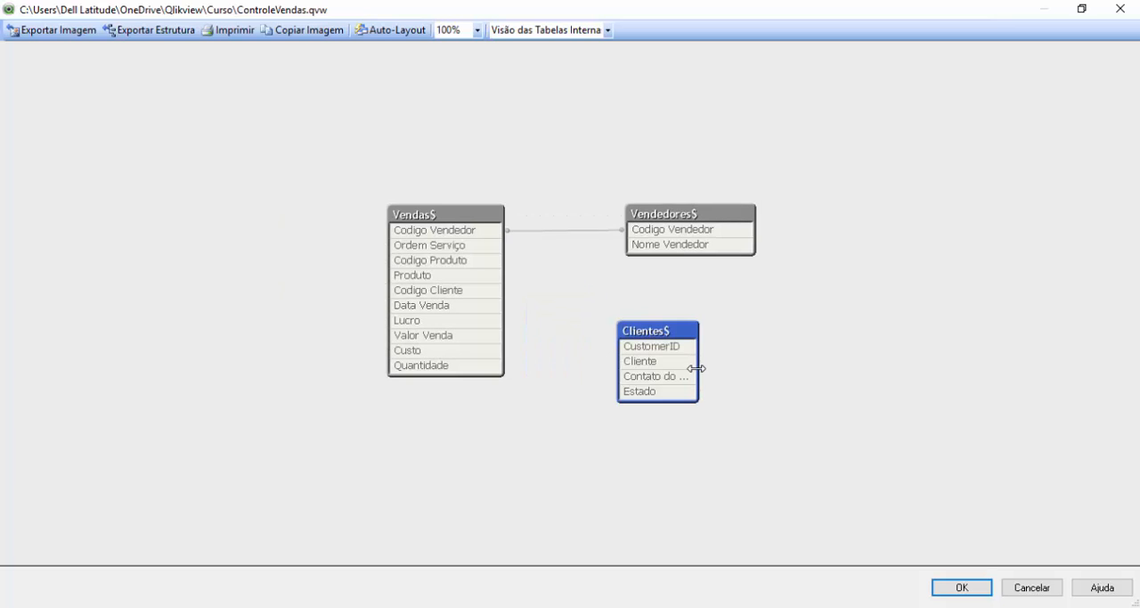
{"action": "left_click_drag", "start_coordinate": [701, 371], "coordinate": [759, 381]}
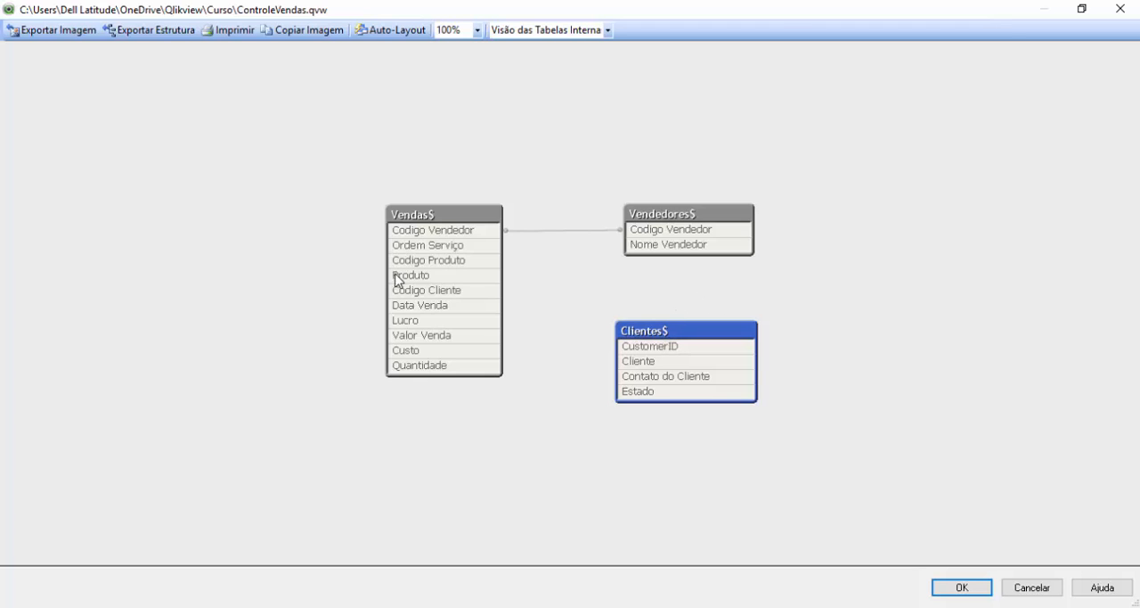
Step: Compare the Codigo Cliente field in Vendas$ with CustomerID in Clientes$ and accept the table viewer layout
{"action": "mouse_move", "coordinate": [432, 297]}
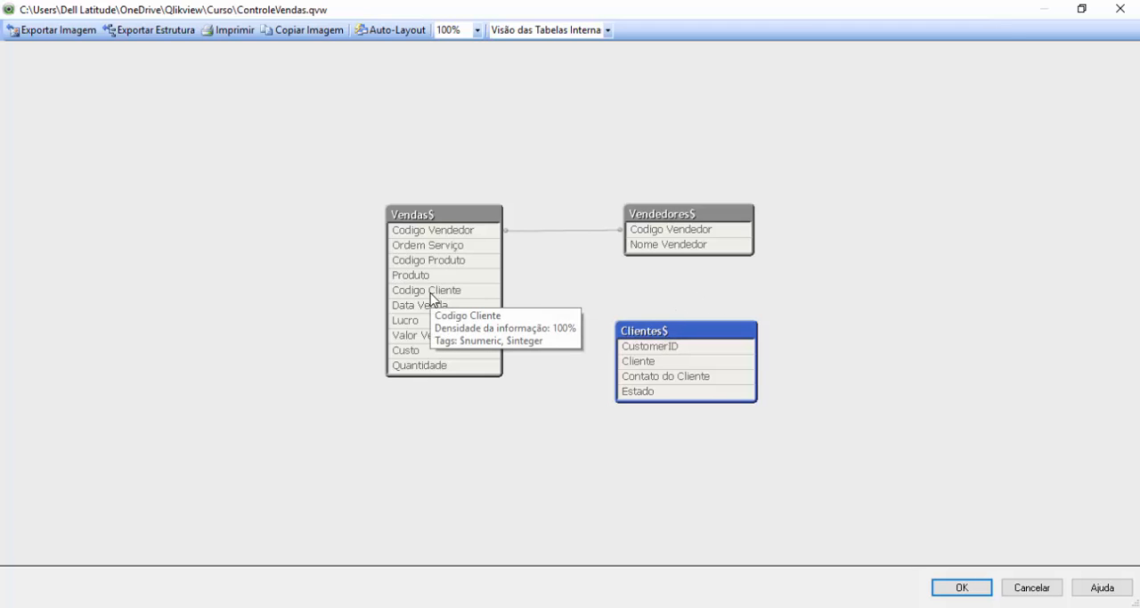
{"action": "mouse_move", "coordinate": [675, 354]}
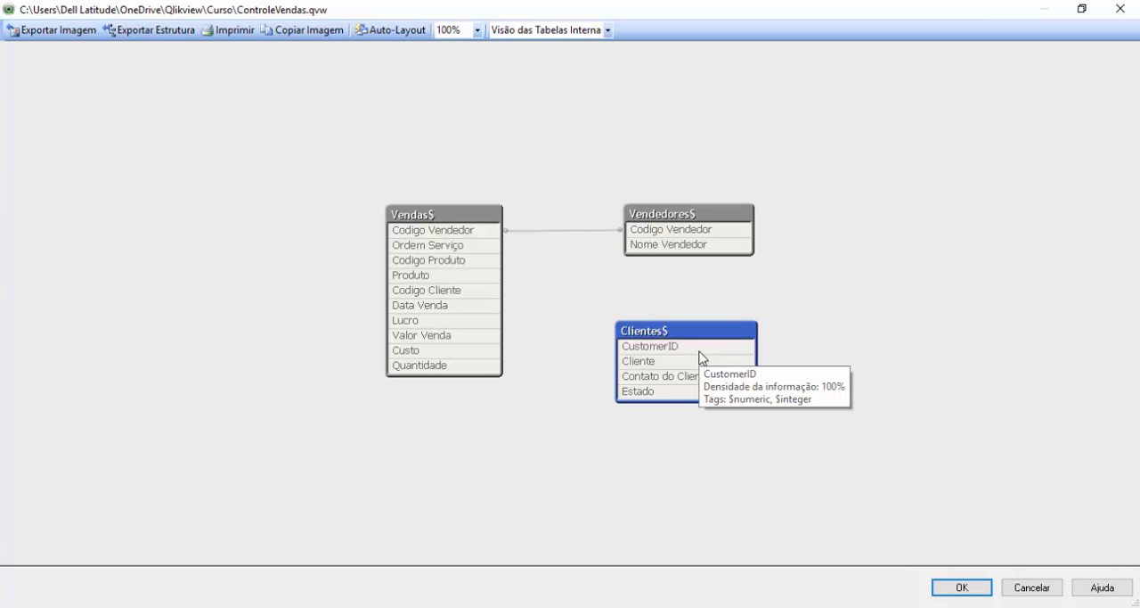
{"action": "left_click", "coordinate": [453, 220]}
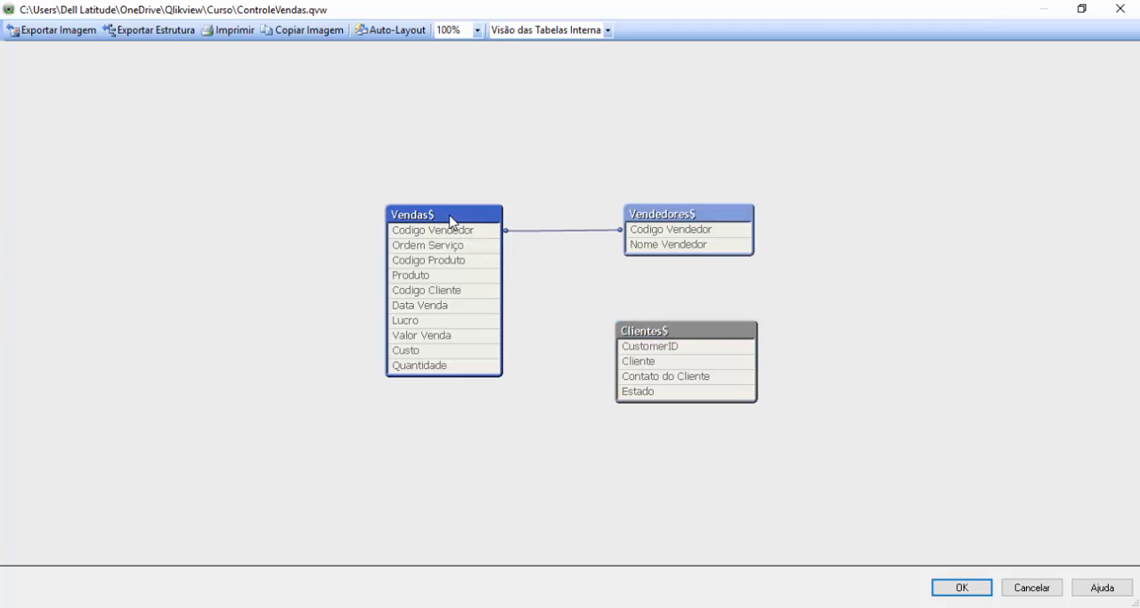
{"action": "left_click", "coordinate": [962, 587]}
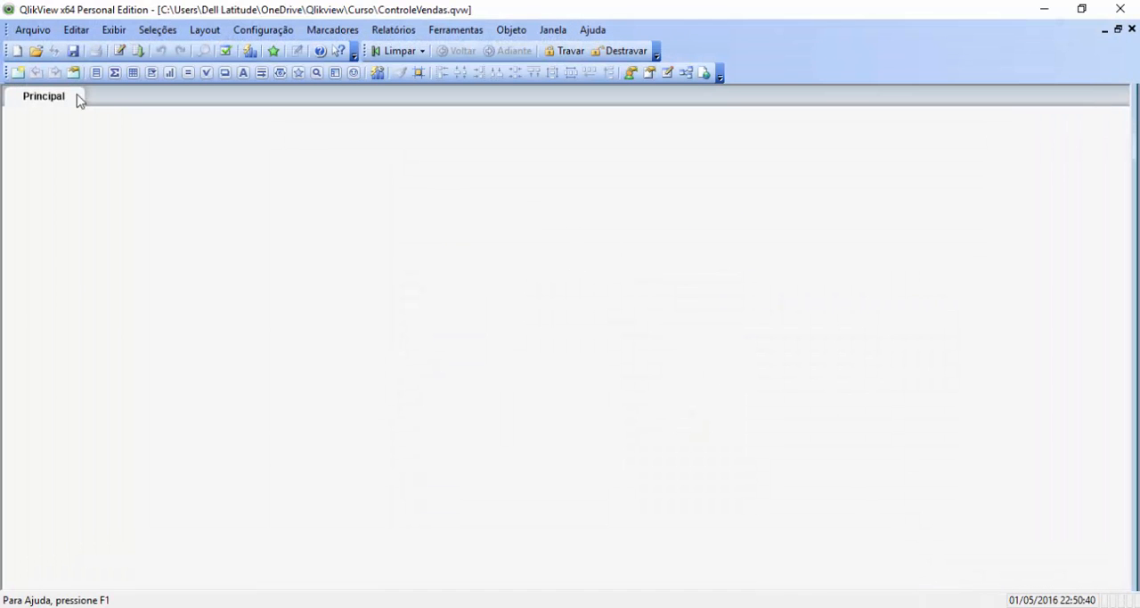
Step: Alias CustomerID as [Codigo Cliente] in the Clientes$ load statement, copying the field name from the Vendas$ load, and accept the script
{"action": "left_click", "coordinate": [26, 29]}
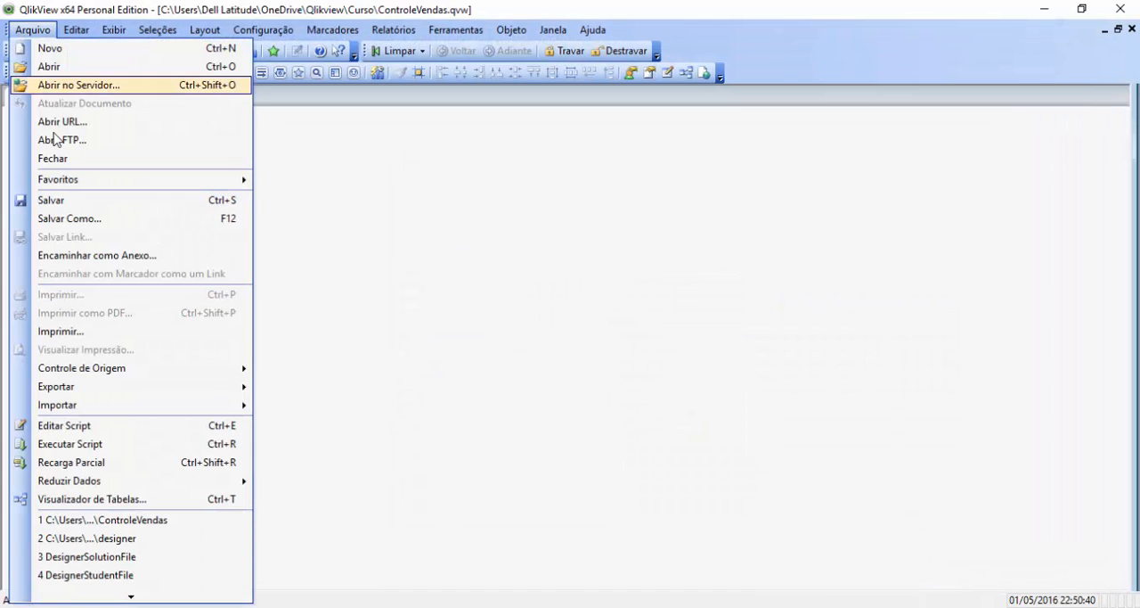
{"action": "left_click", "coordinate": [81, 426]}
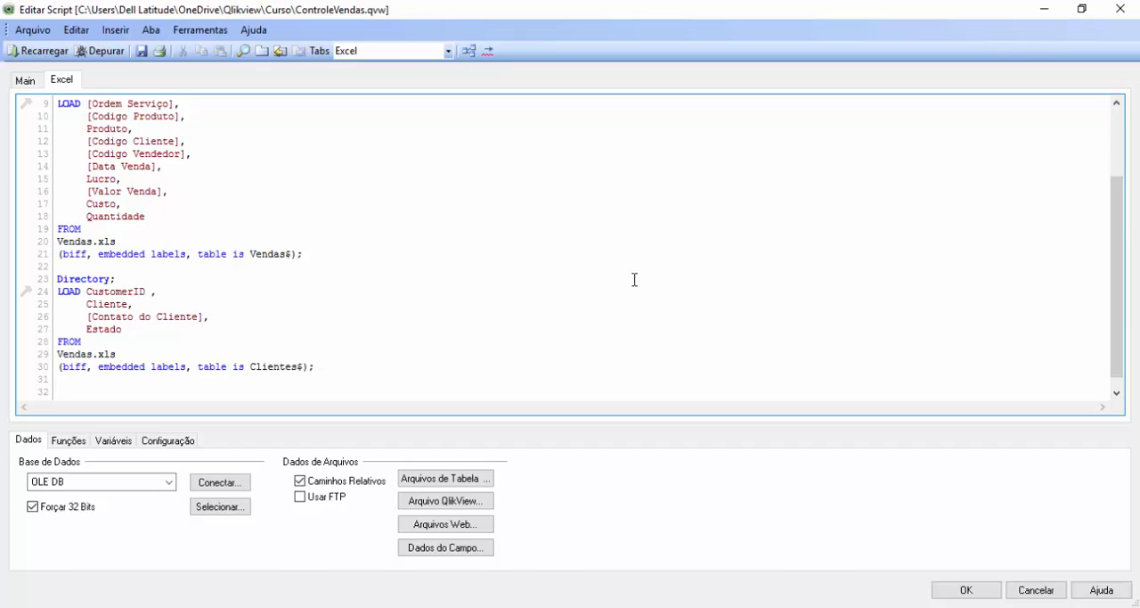
{"action": "type", "text": "as,"}
{"action": "key", "text": "shift+Home"}
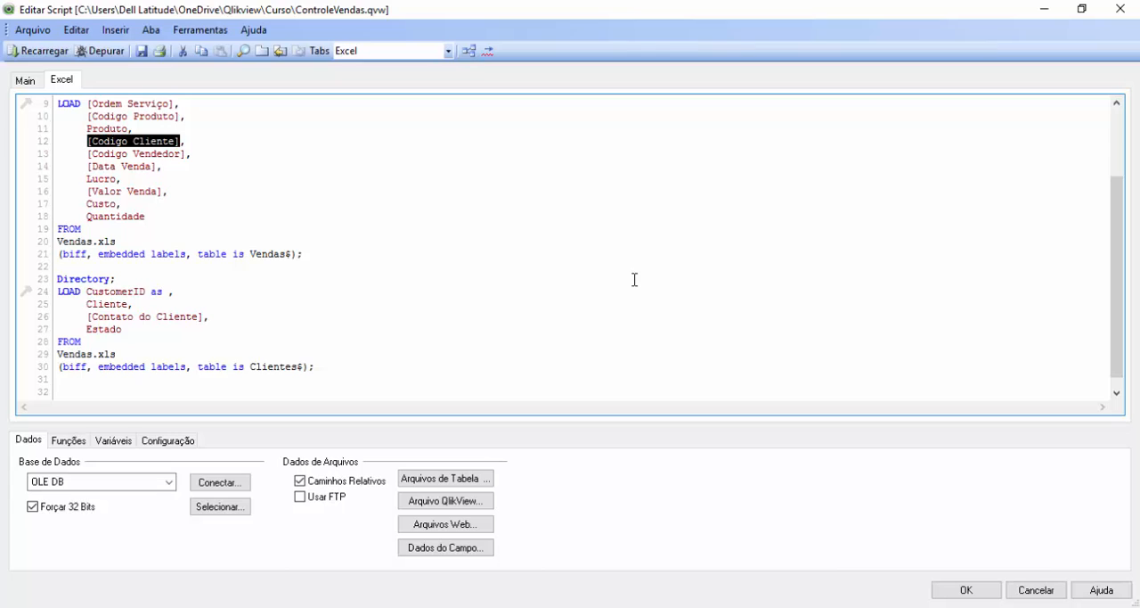
{"action": "key", "text": "ctrl+c"}
{"action": "key", "text": "Down"}
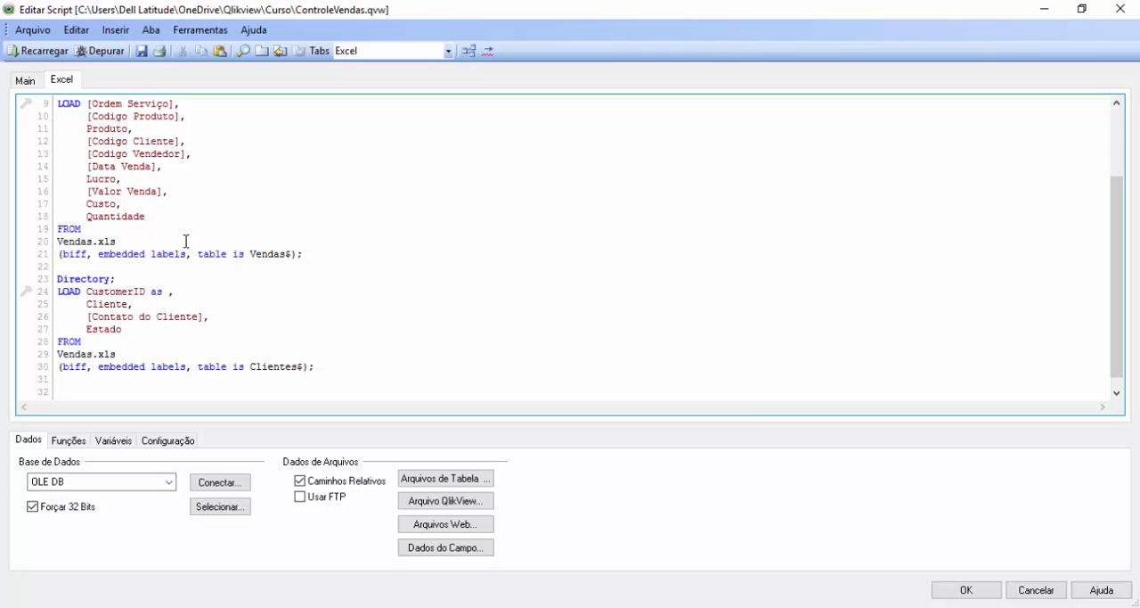
{"action": "key", "text": "ctrl+v"}
{"action": "left_click", "coordinate": [966, 590]}
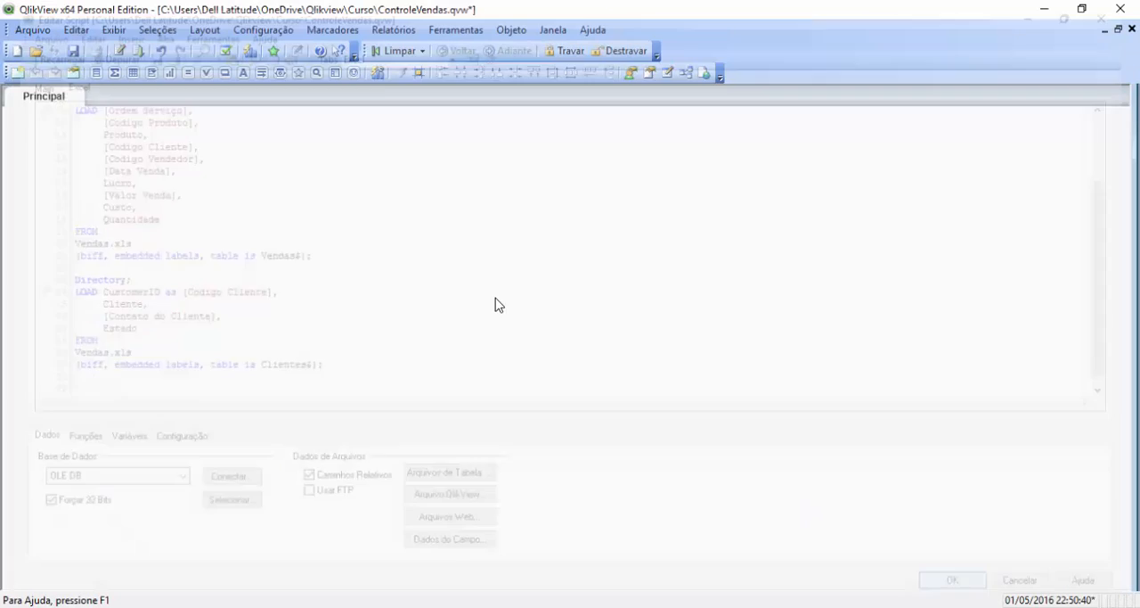
Step: Reload the script and display the relinked Vendas$, Vendedores$ and Clientes$ tables in the table viewer
{"action": "left_click", "coordinate": [32, 30]}
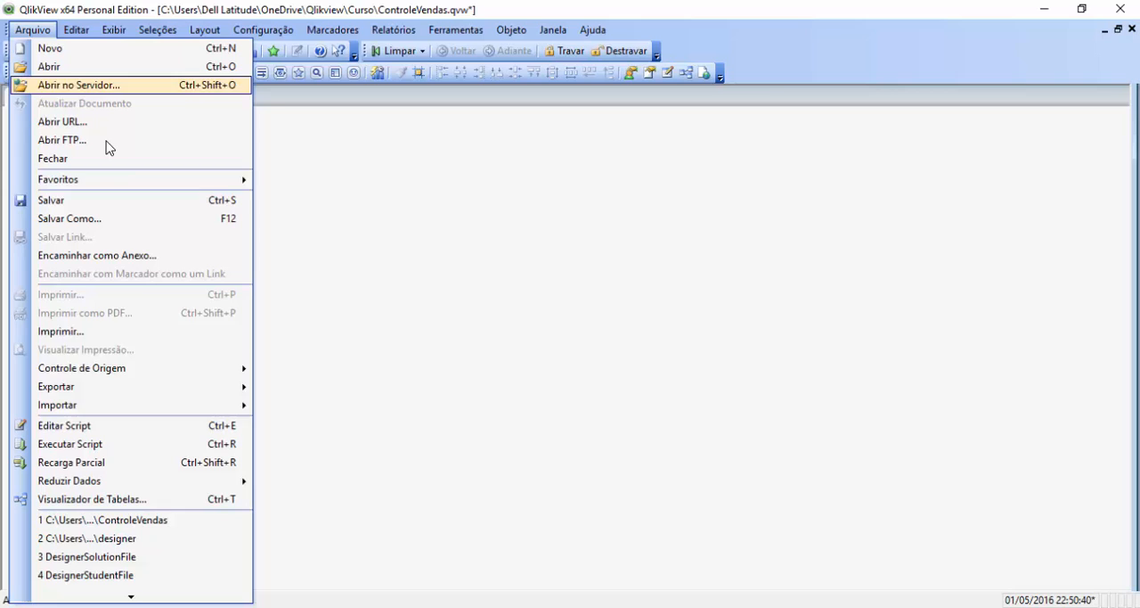
{"action": "left_click", "coordinate": [106, 444]}
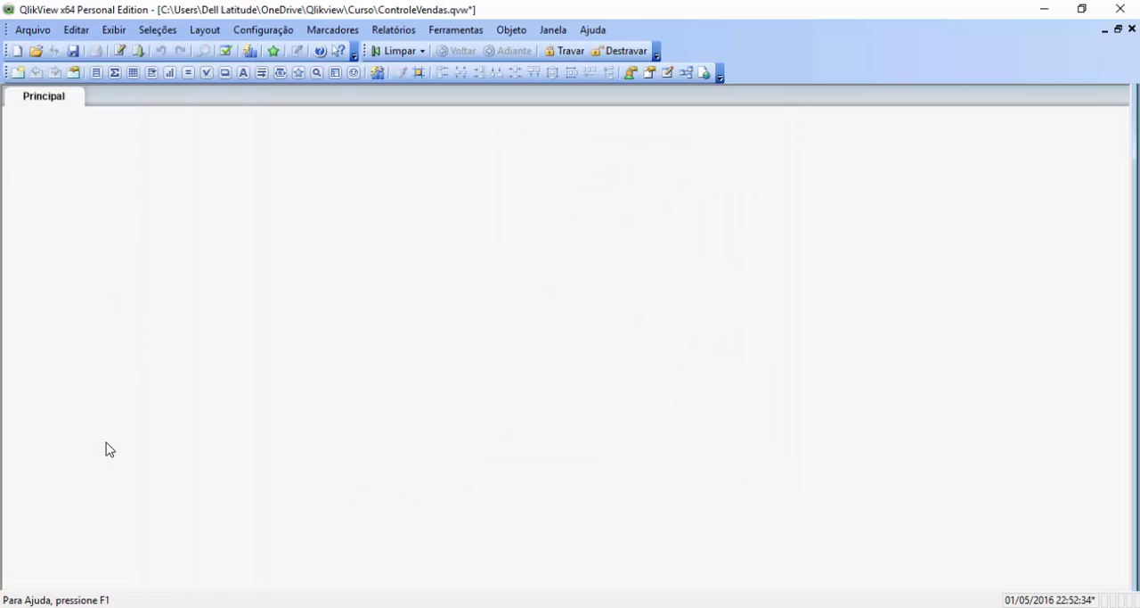
{"action": "left_click", "coordinate": [32, 29]}
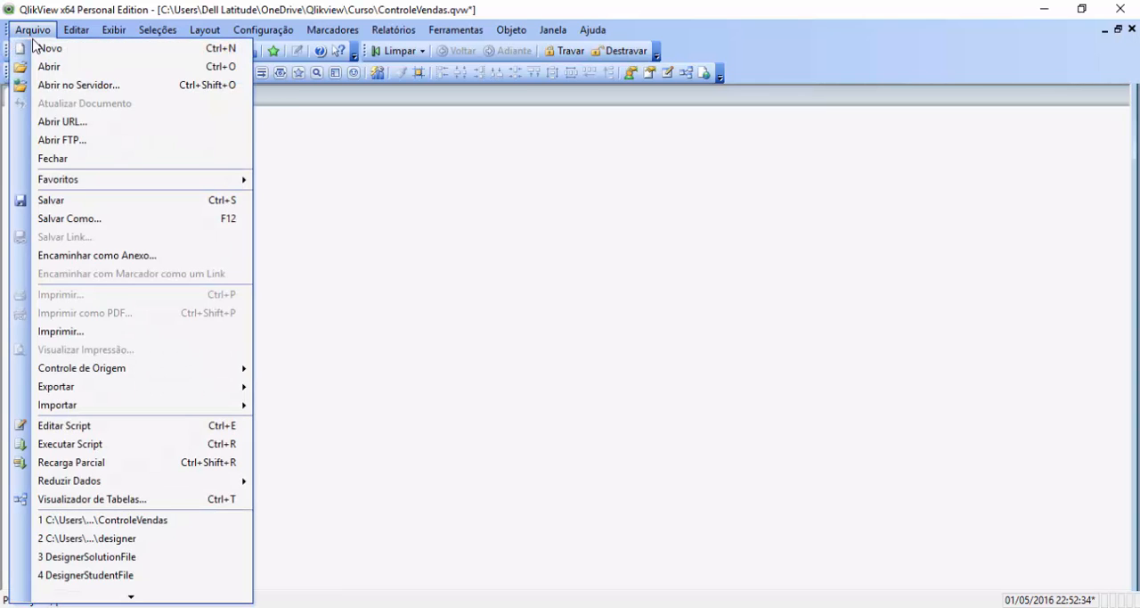
{"action": "left_click", "coordinate": [98, 500]}
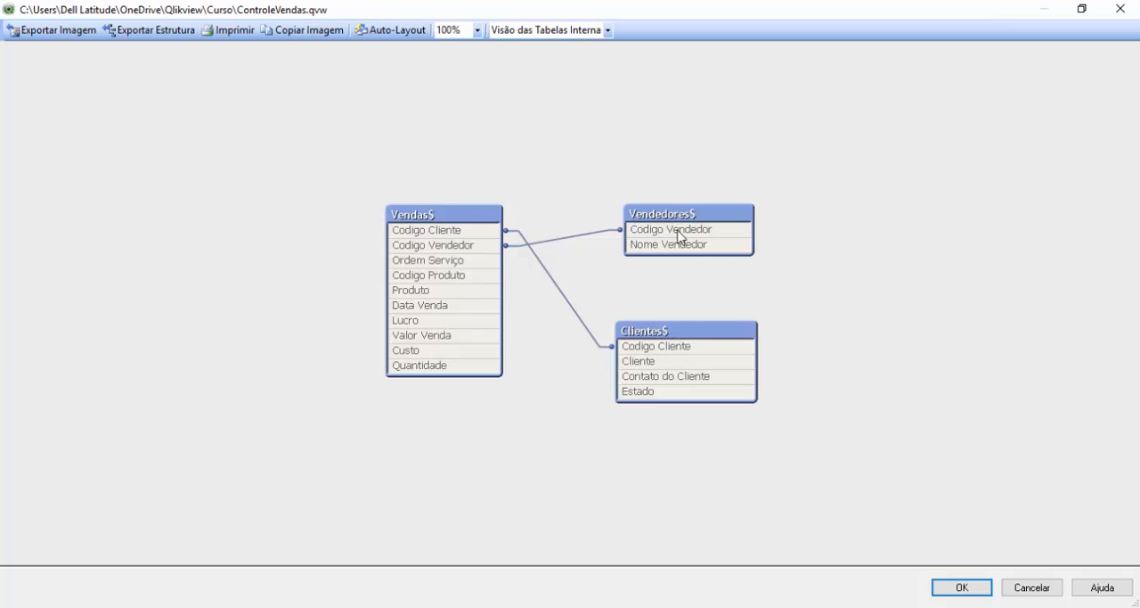
{"action": "mouse_move", "coordinate": [687, 225]}
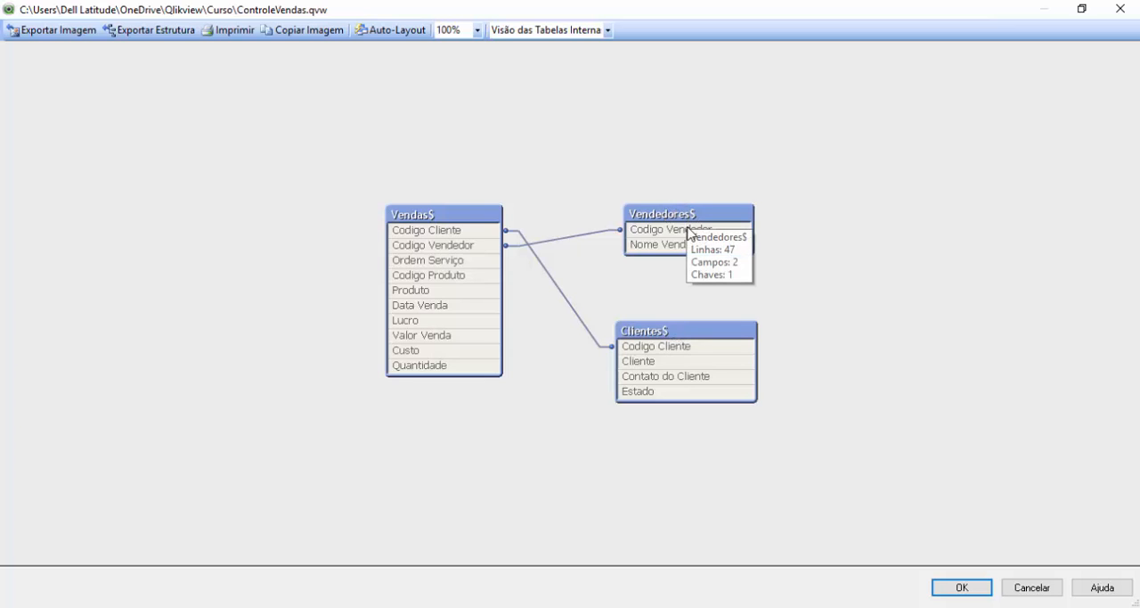
Step: Arrange the table diagram with Clientes$ above Vendas$ on one side and Vendedores$ above it on the other
{"action": "left_click_drag", "start_coordinate": [667, 330], "coordinate": [267, 116]}
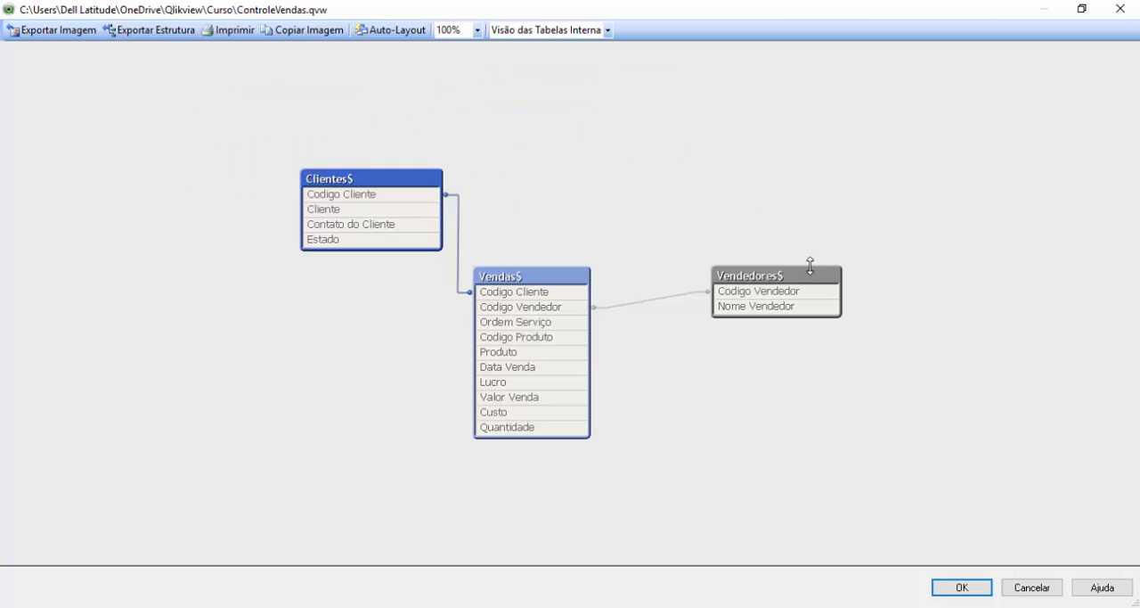
{"action": "left_click_drag", "start_coordinate": [793, 278], "coordinate": [700, 195]}
{"action": "left_click_drag", "start_coordinate": [706, 198], "coordinate": [698, 197]}
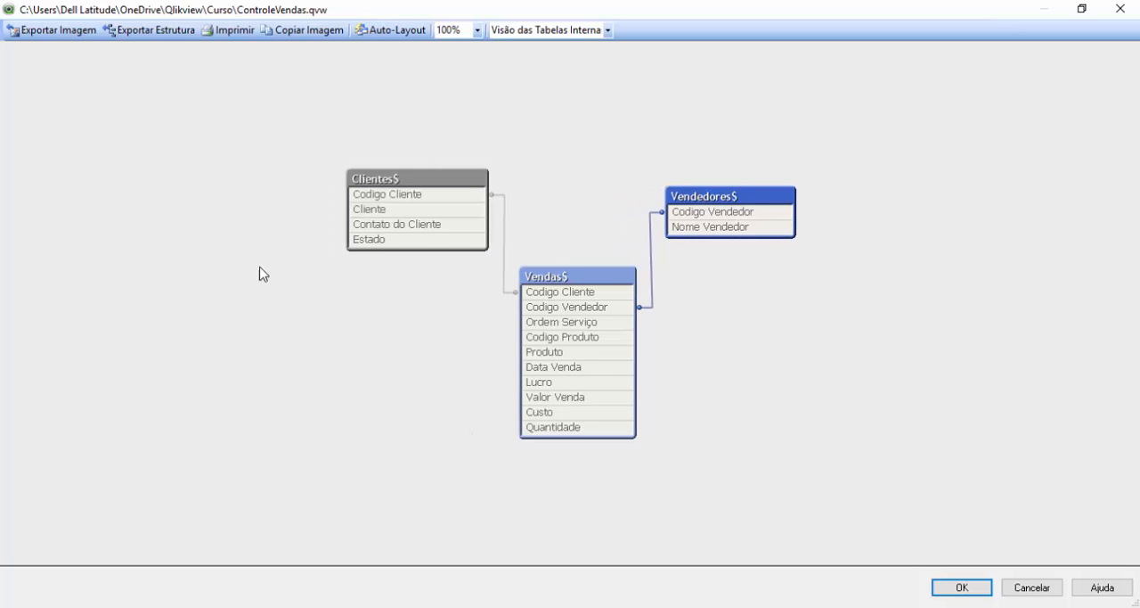
{"action": "left_click", "coordinate": [594, 280]}
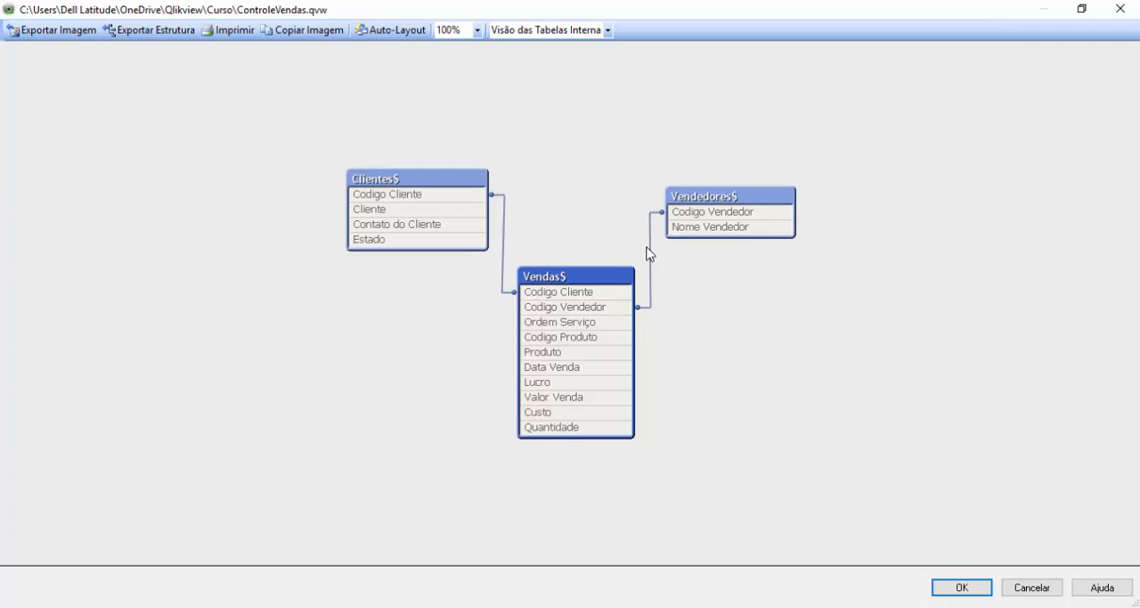
Step: Preview the records of the Clientes$, Vendas$ and Vendedores$ tables one after another from the table viewer
{"action": "mouse_move", "coordinate": [700, 234]}
{"action": "mouse_move", "coordinate": [369, 244]}
{"action": "right_click", "coordinate": [386, 183]}
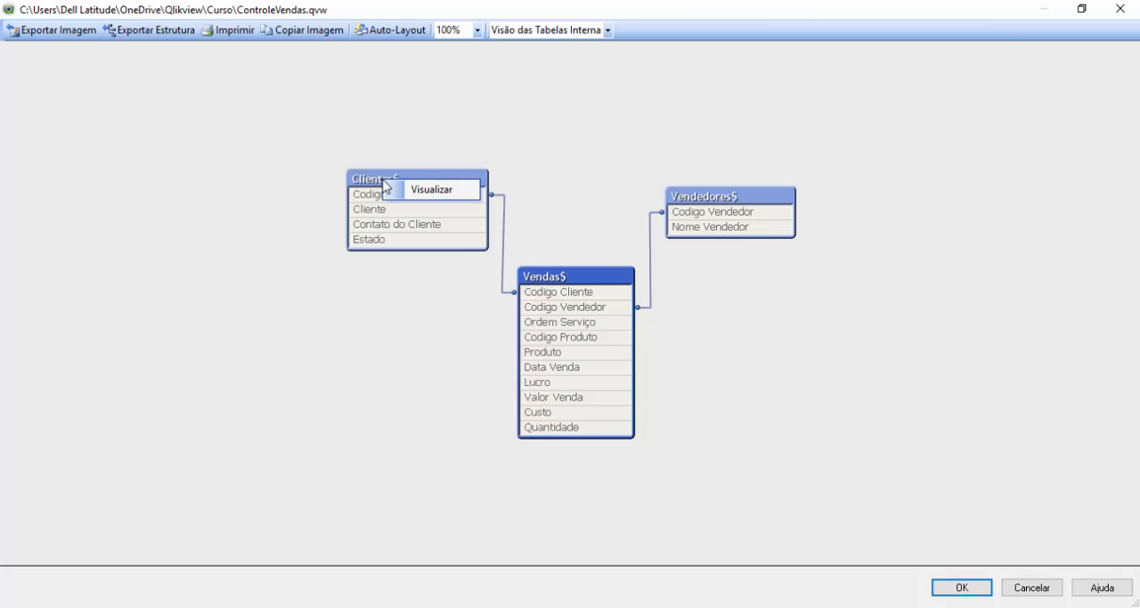
{"action": "left_click", "coordinate": [420, 191]}
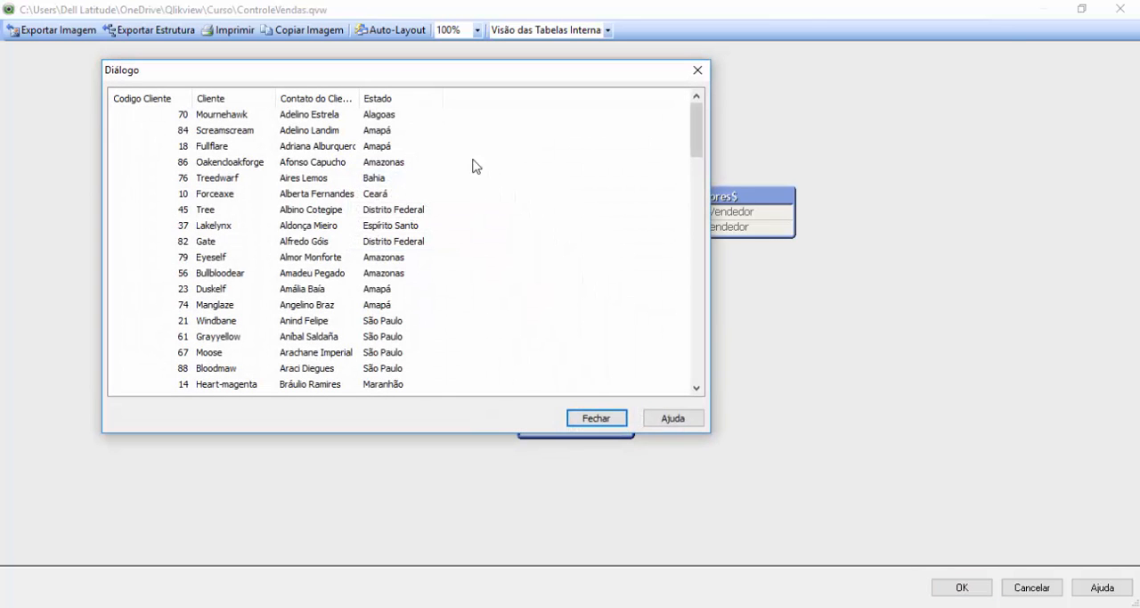
{"action": "left_click_drag", "start_coordinate": [697, 125], "coordinate": [657, 395]}
{"action": "left_click", "coordinate": [591, 418]}
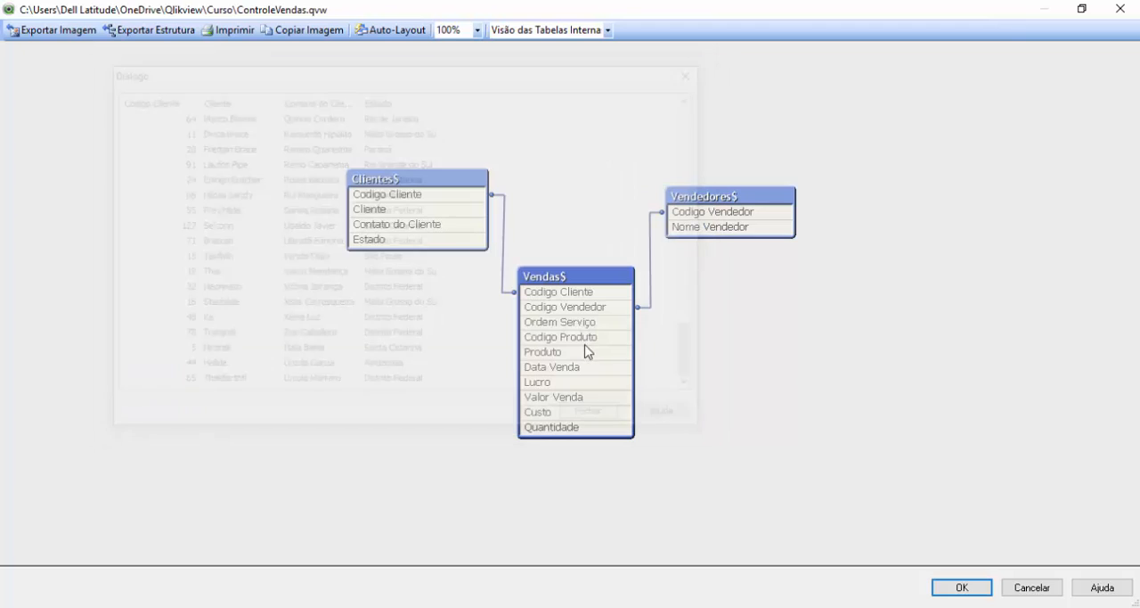
{"action": "right_click", "coordinate": [576, 281]}
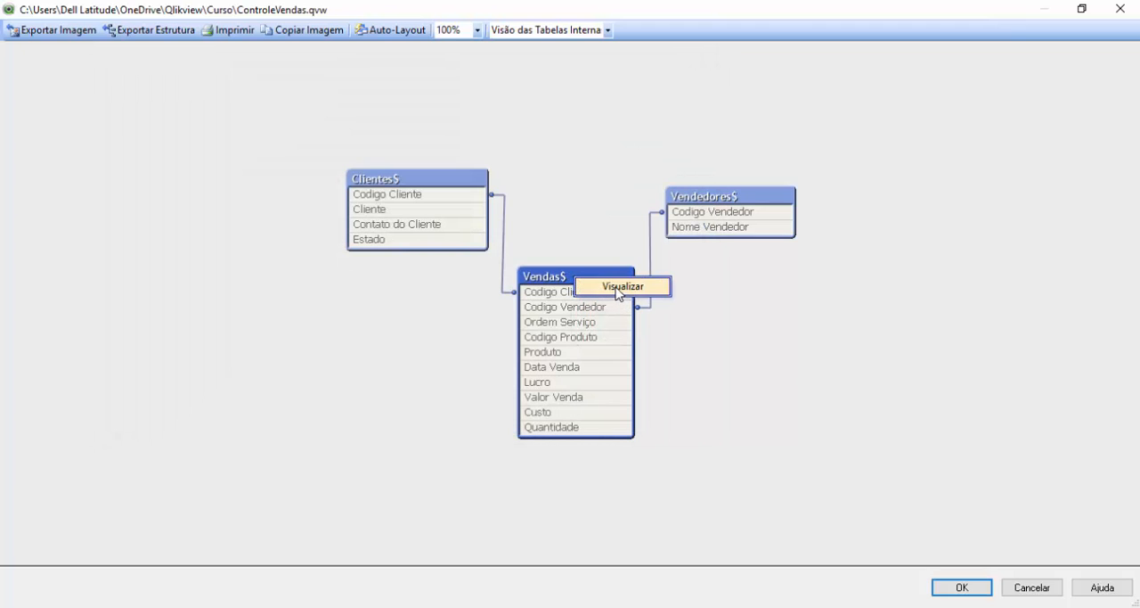
{"action": "left_click", "coordinate": [621, 286]}
{"action": "left_click", "coordinate": [591, 417]}
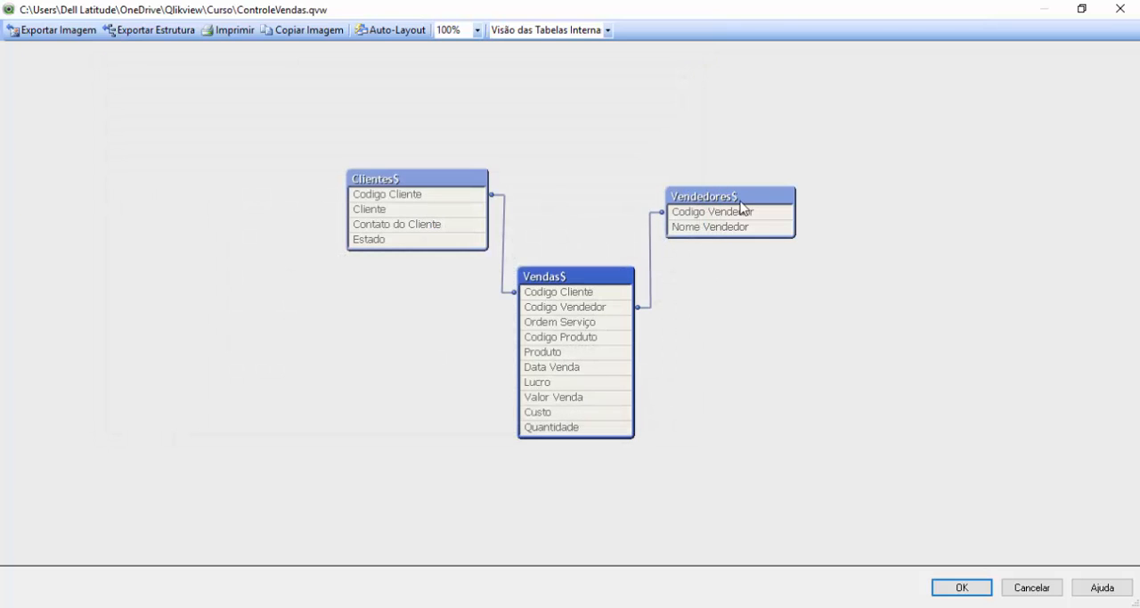
{"action": "right_click", "coordinate": [742, 207]}
{"action": "left_click", "coordinate": [784, 212]}
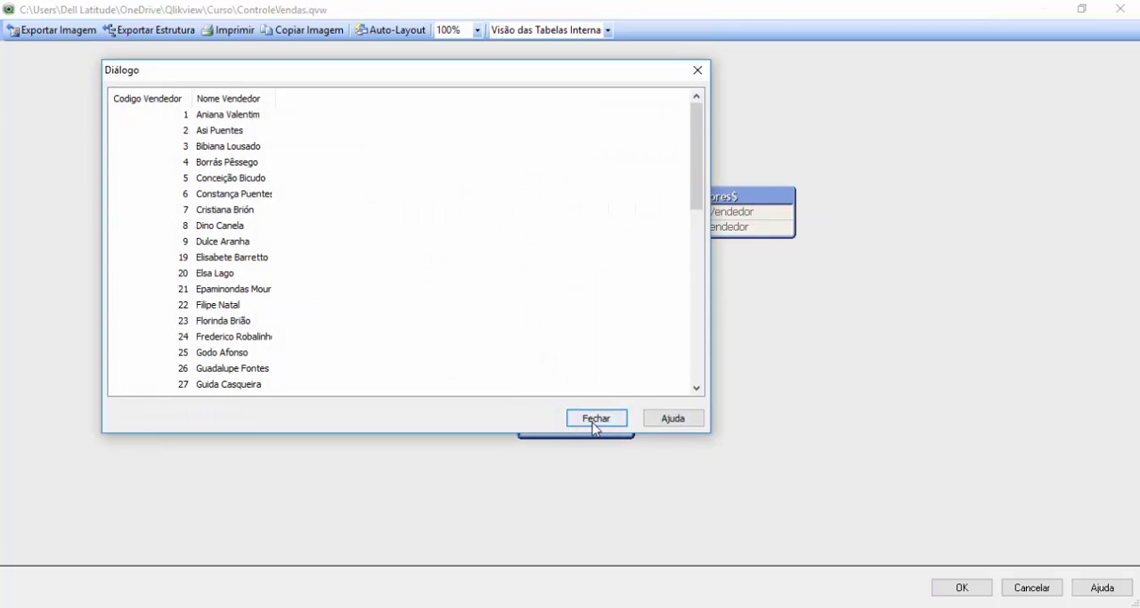
{"action": "left_click", "coordinate": [594, 419]}
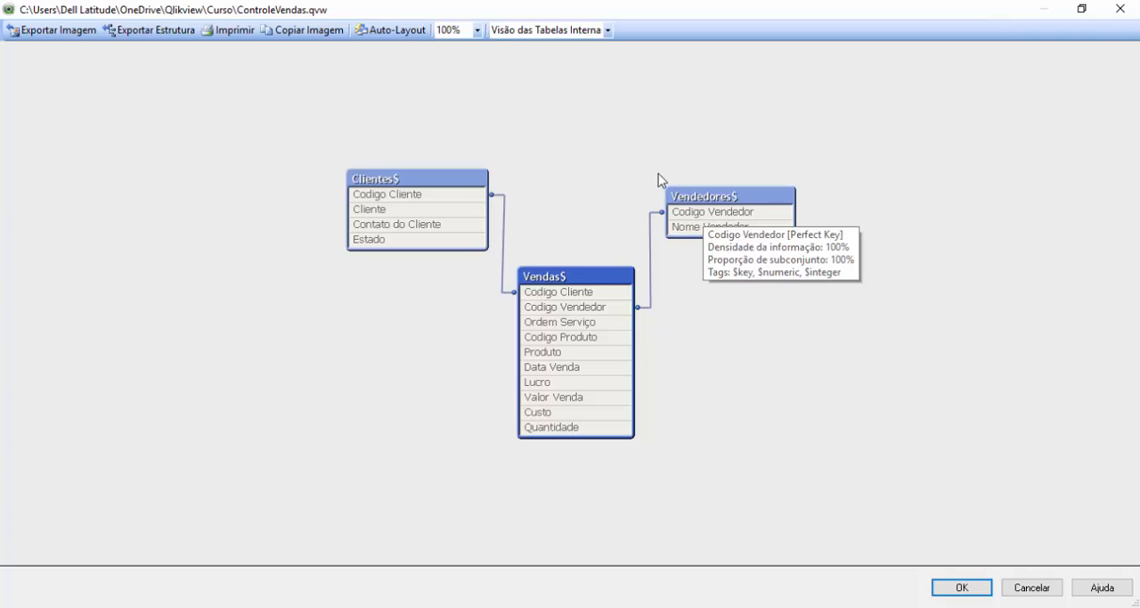
Step: Highlight the link between Clientes$ and Vendas$, and accept the table viewer layout
{"action": "left_click", "coordinate": [407, 178]}
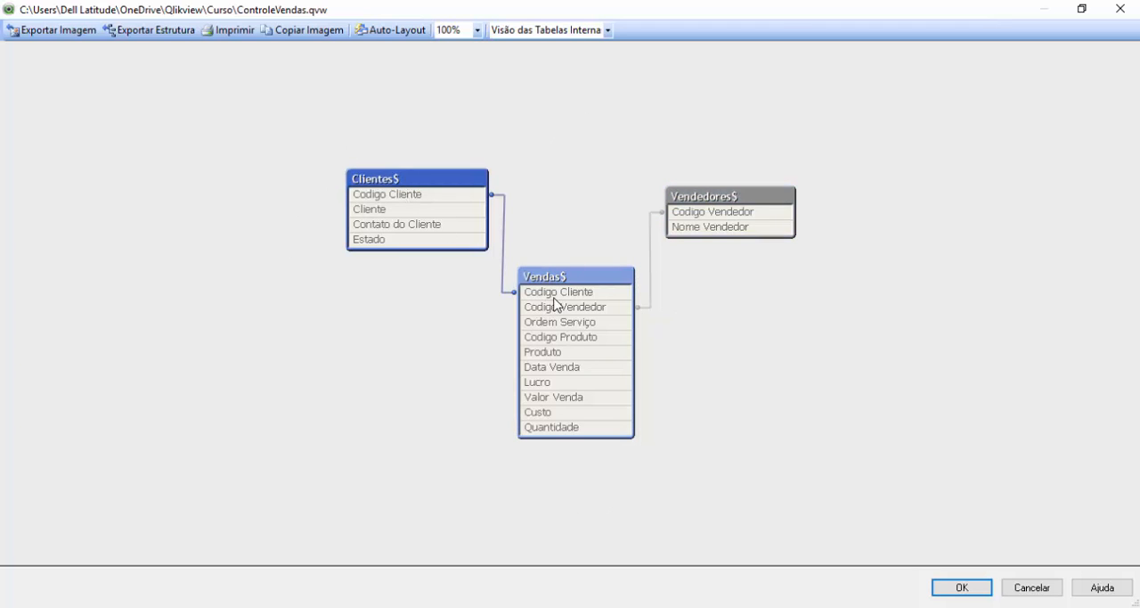
{"action": "mouse_move", "coordinate": [564, 298]}
{"action": "left_click", "coordinate": [962, 587]}
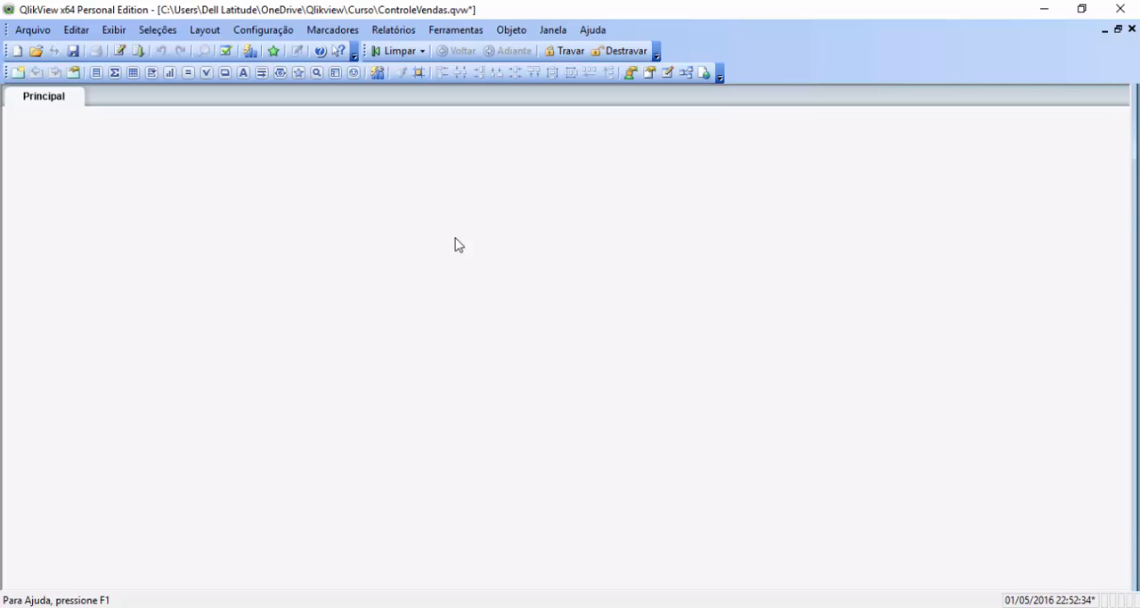
Step: Create a list box for the Nome Vendedor field with the title Vendedor
{"action": "left_click", "coordinate": [96, 74]}
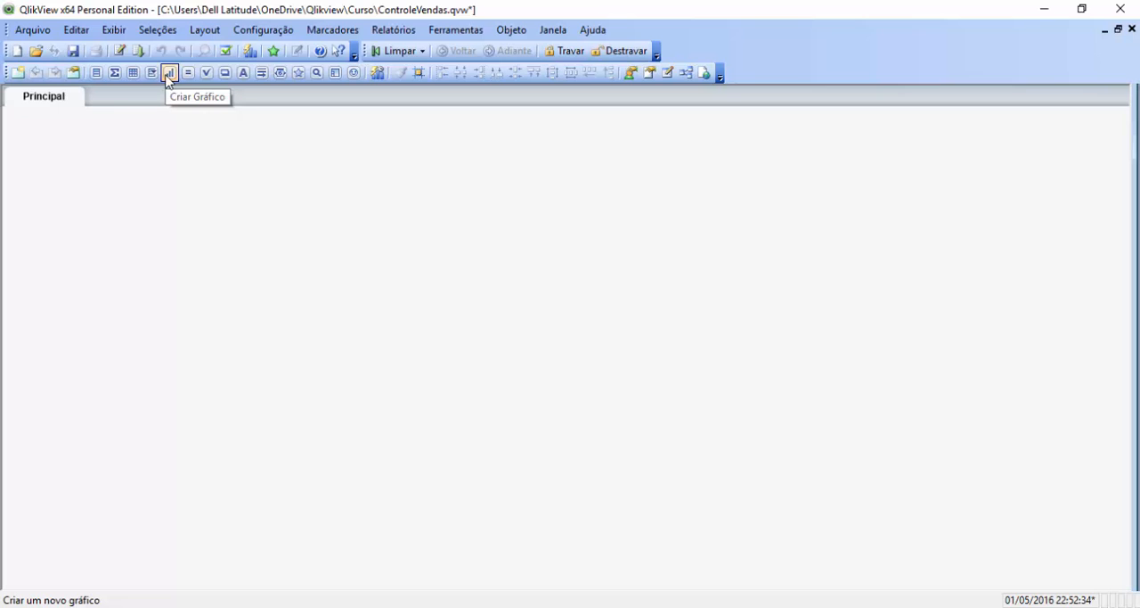
{"action": "left_click", "coordinate": [96, 78]}
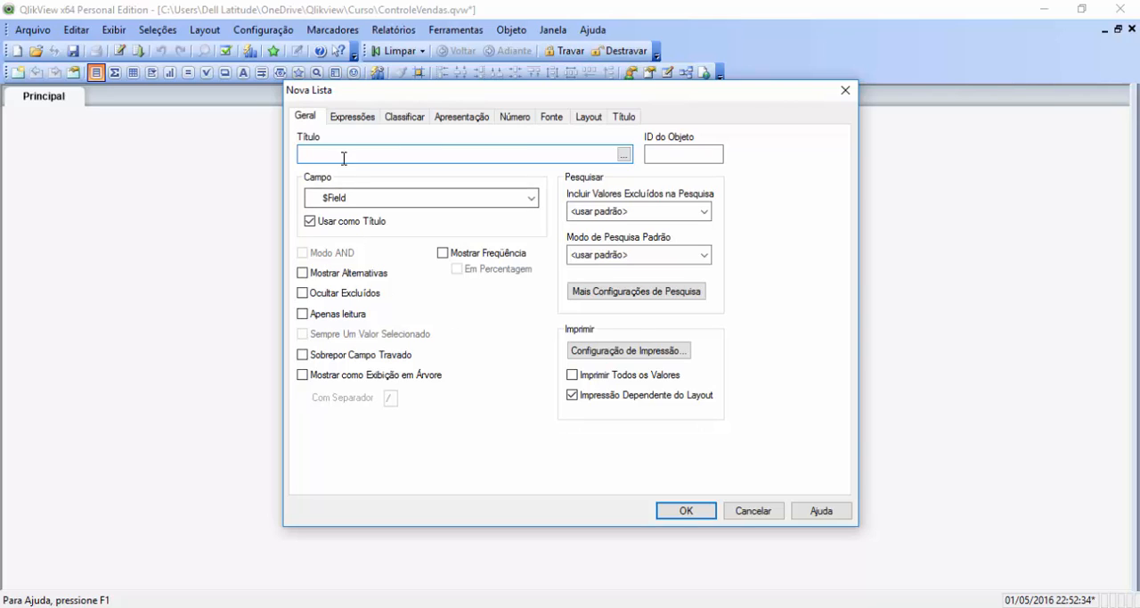
{"action": "left_click", "coordinate": [532, 198]}
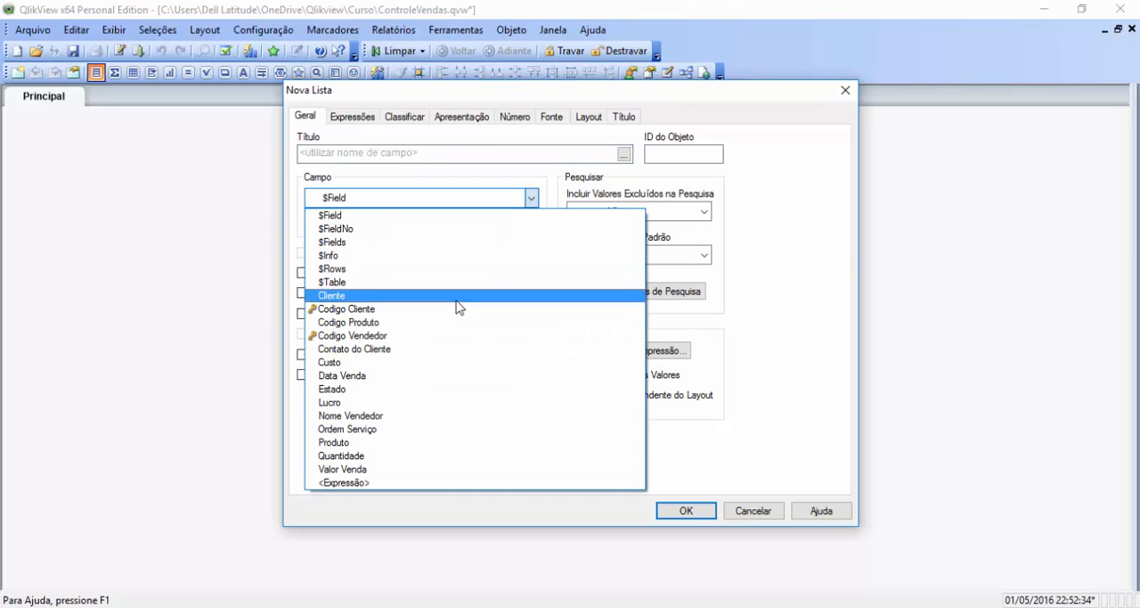
{"action": "left_click", "coordinate": [409, 417]}
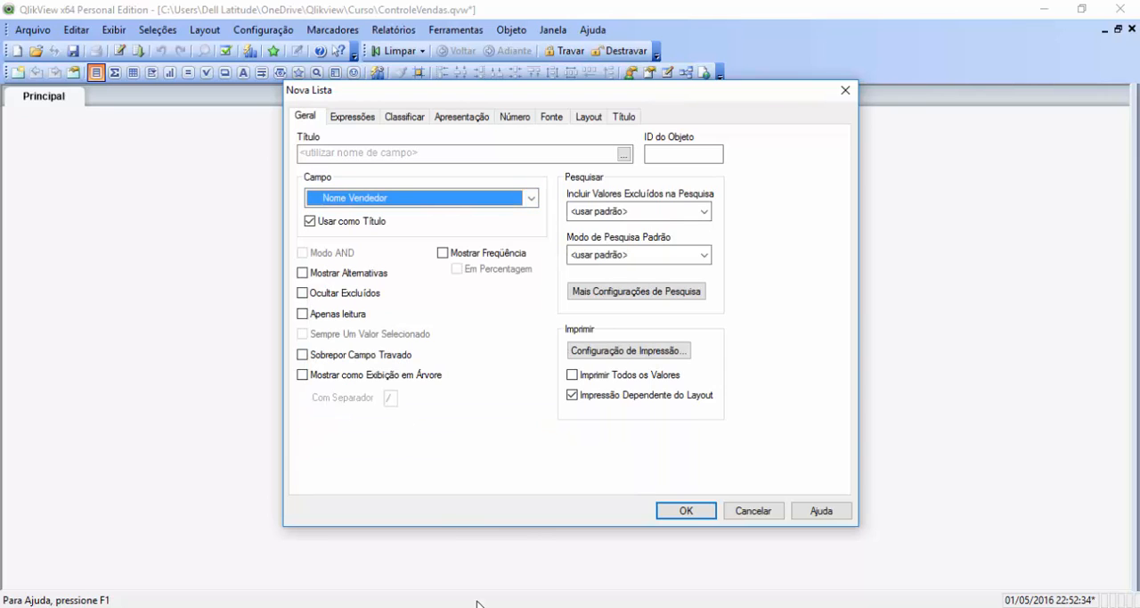
{"action": "left_click", "coordinate": [371, 156]}
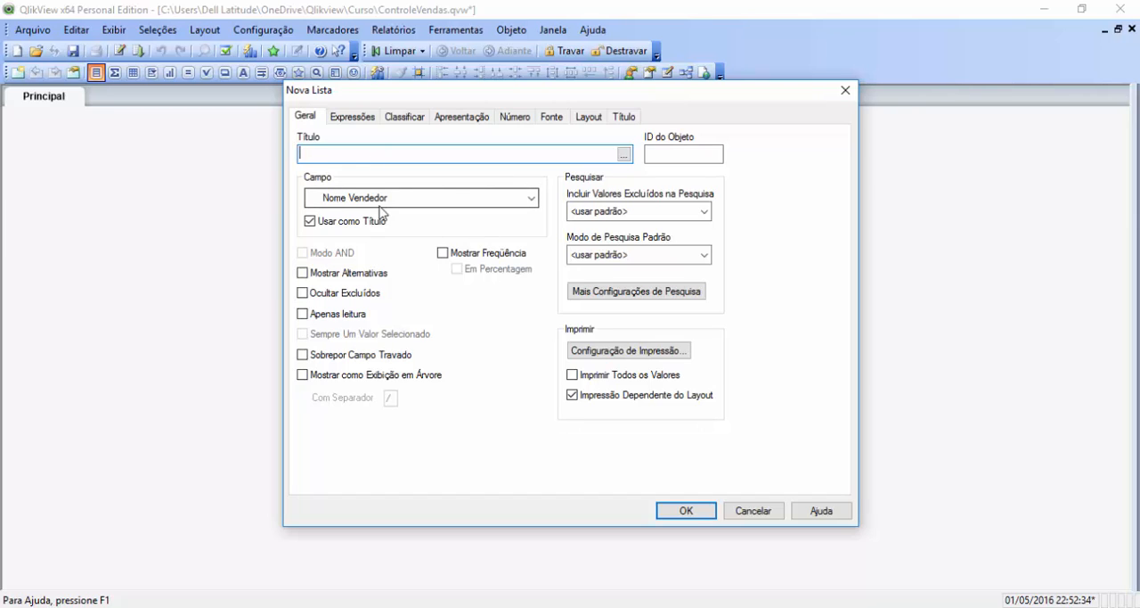
{"action": "type", "text": "Vender"}
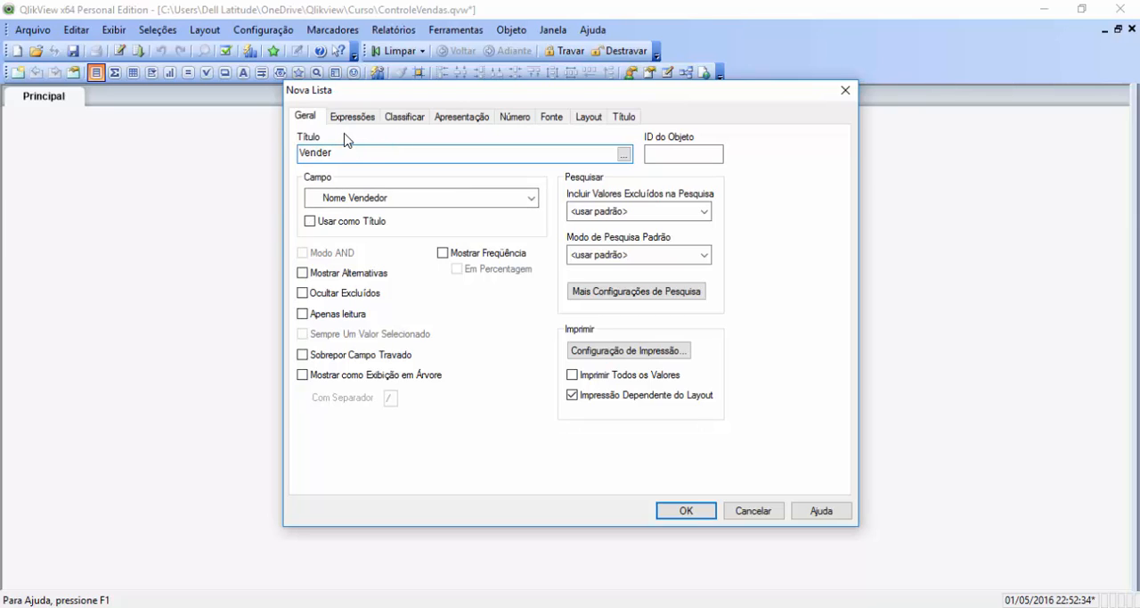
{"action": "key", "text": "BackSpace"}
{"action": "type", "text": "dor"}
{"action": "left_click", "coordinate": [686, 512]}
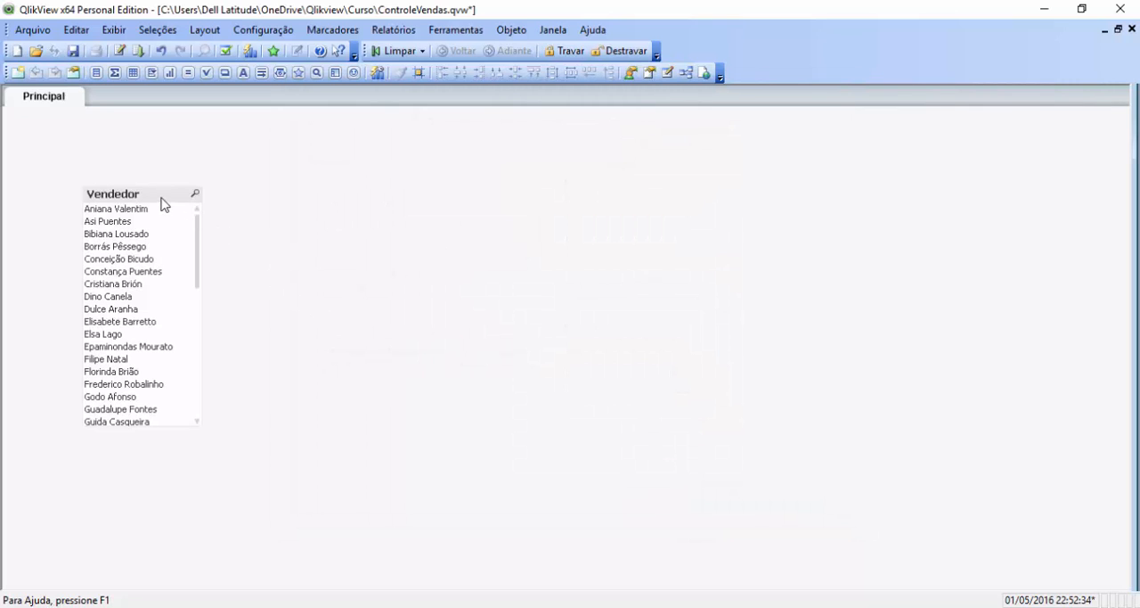
Step: Move the Vendedor list box near the sheet's upper-left corner and make it wider and shorter, showing about seven rows
{"action": "left_click_drag", "start_coordinate": [154, 190], "coordinate": [123, 129]}
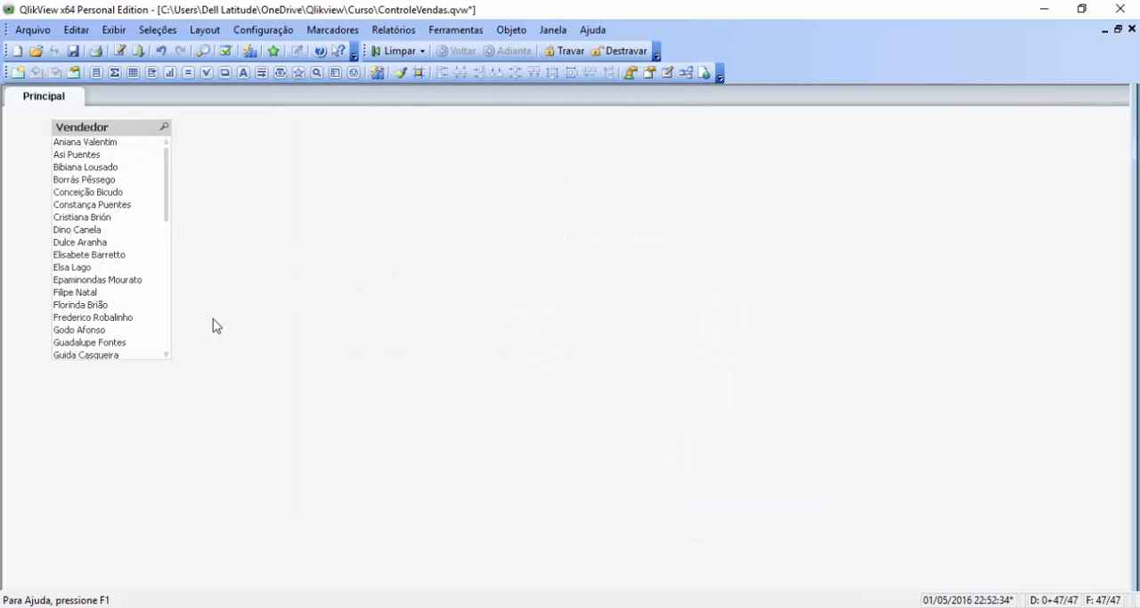
{"action": "left_click_drag", "start_coordinate": [169, 356], "coordinate": [266, 219]}
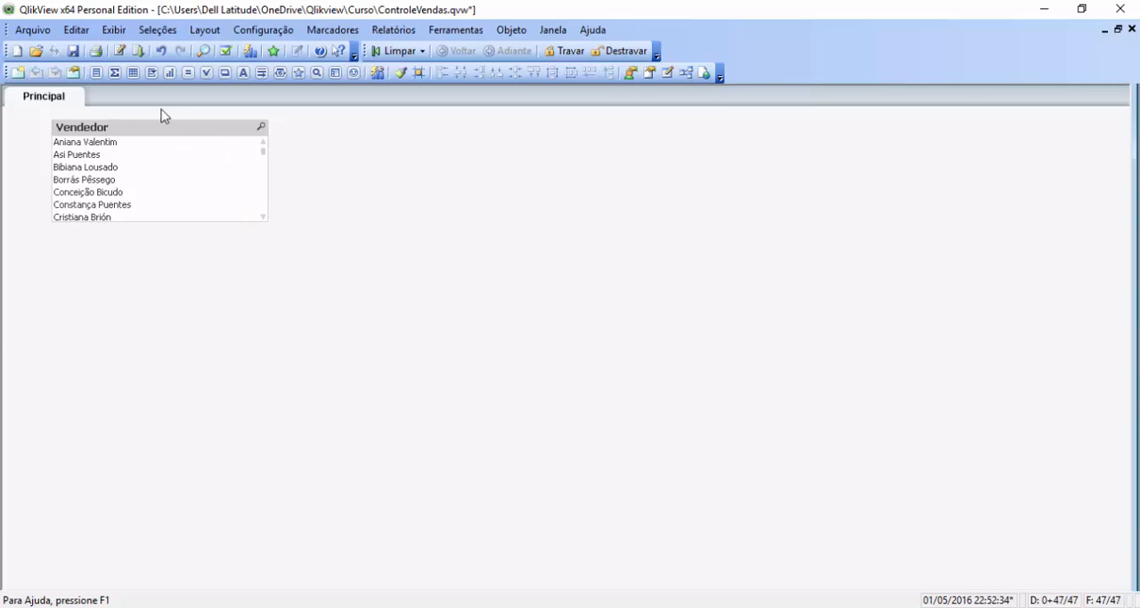
{"action": "right_click", "coordinate": [147, 132]}
Step: Disable Coluna Única for the Vendedor list box, widen it so the names spread over eight columns, and shift it slightly across the sheet
{"action": "right_click", "coordinate": [123, 125]}
{"action": "left_click", "coordinate": [186, 134]}
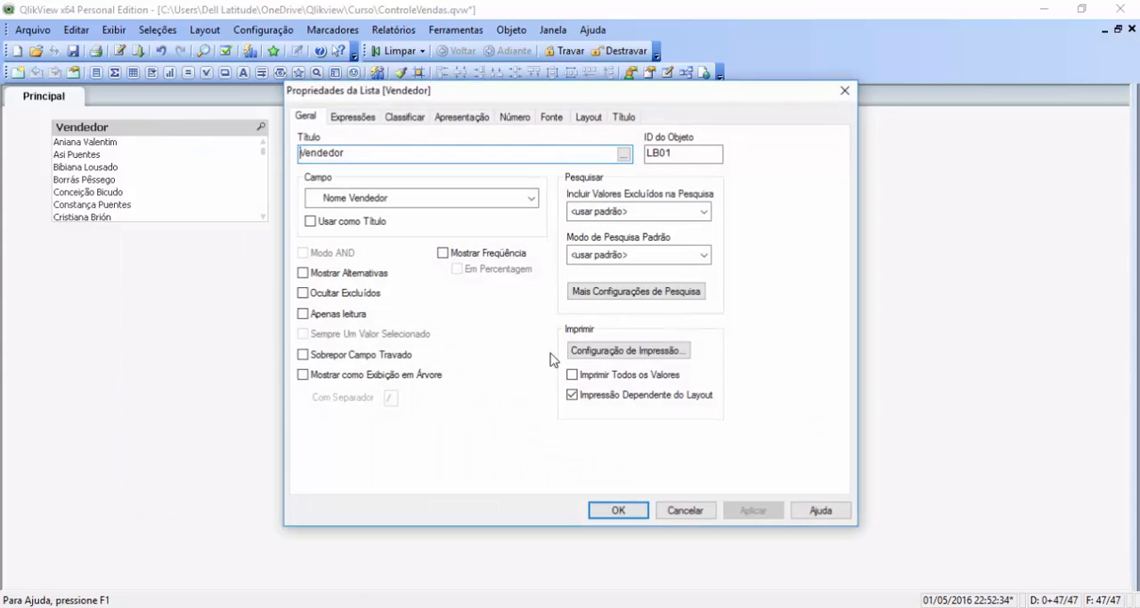
{"action": "left_click", "coordinate": [362, 119]}
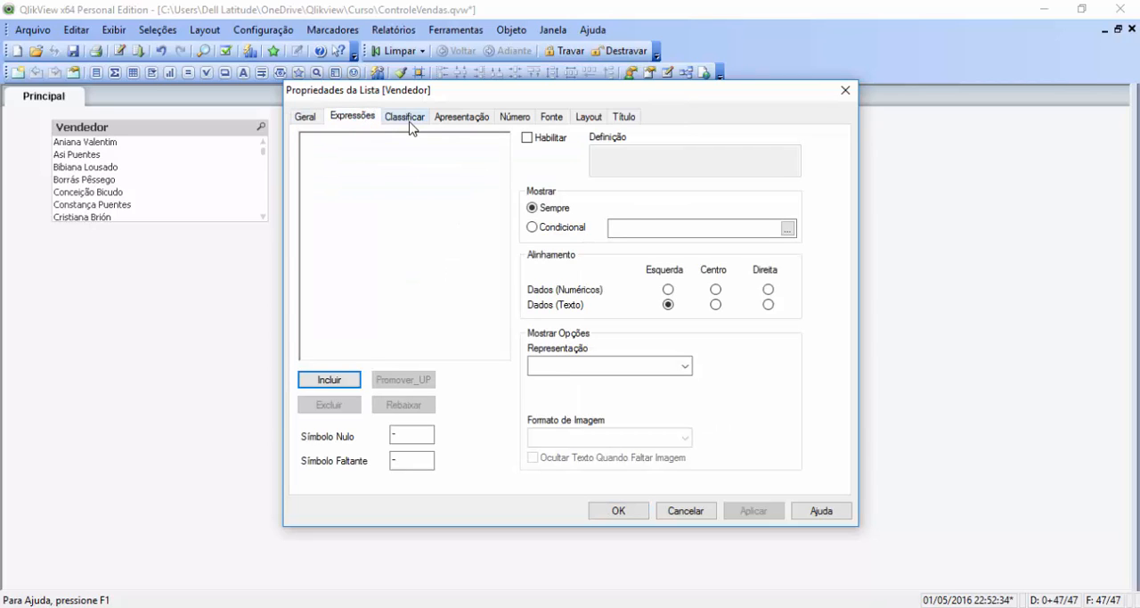
{"action": "left_click", "coordinate": [406, 118]}
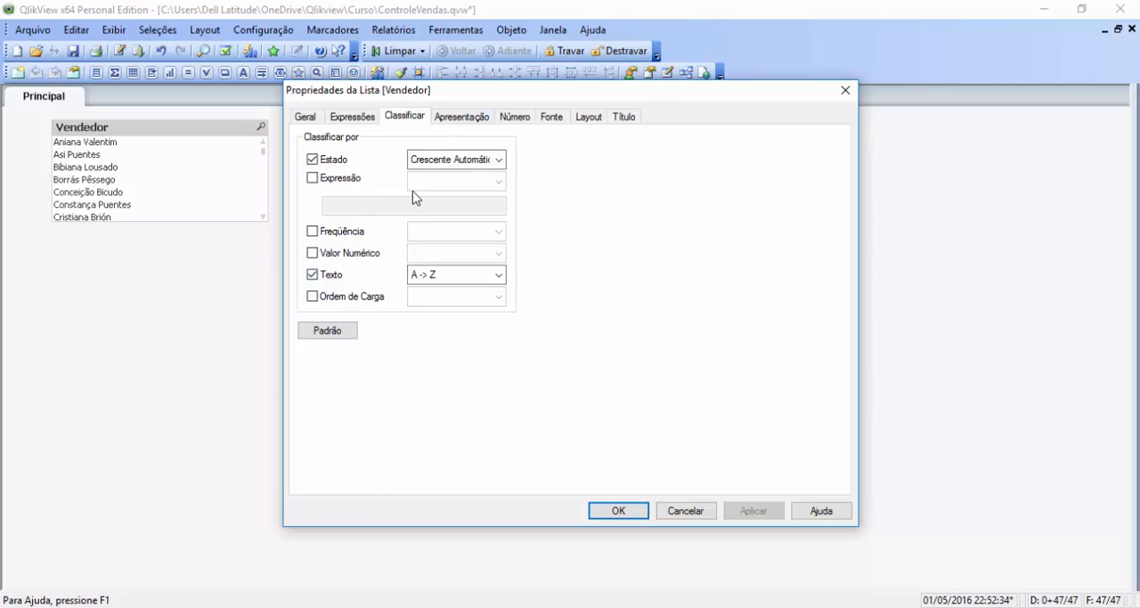
{"action": "left_click", "coordinate": [459, 119]}
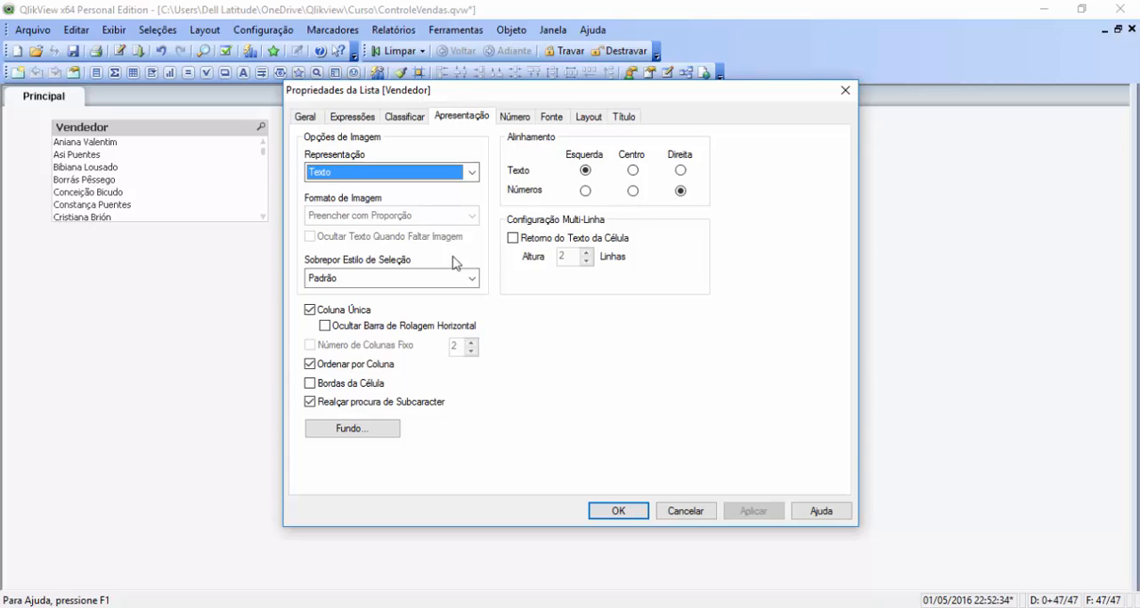
{"action": "left_click", "coordinate": [311, 310]}
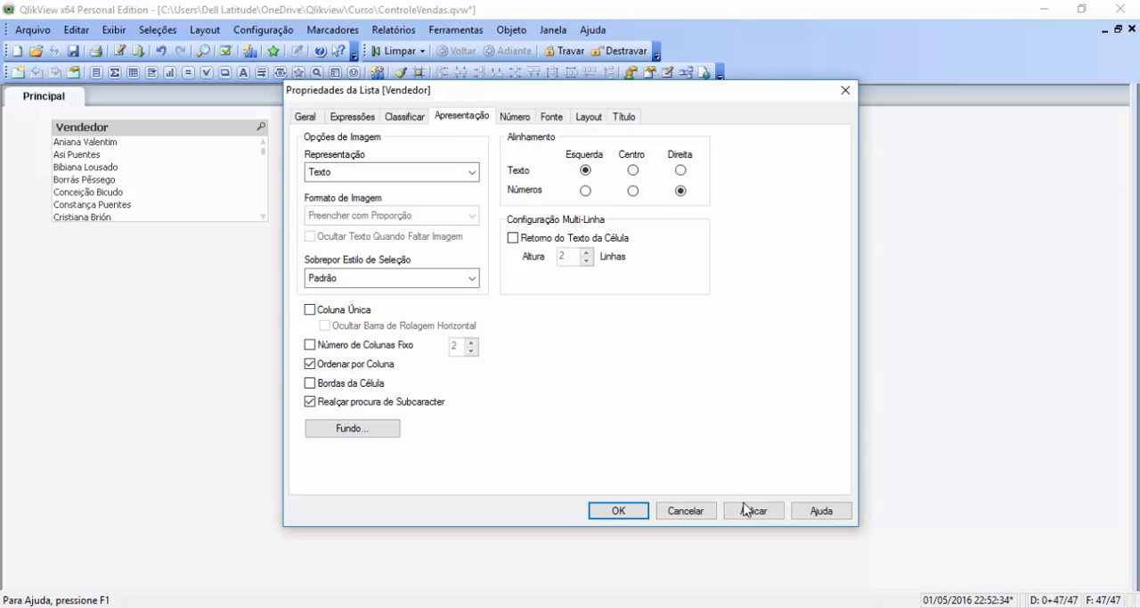
{"action": "left_click", "coordinate": [749, 509]}
{"action": "left_click", "coordinate": [618, 510]}
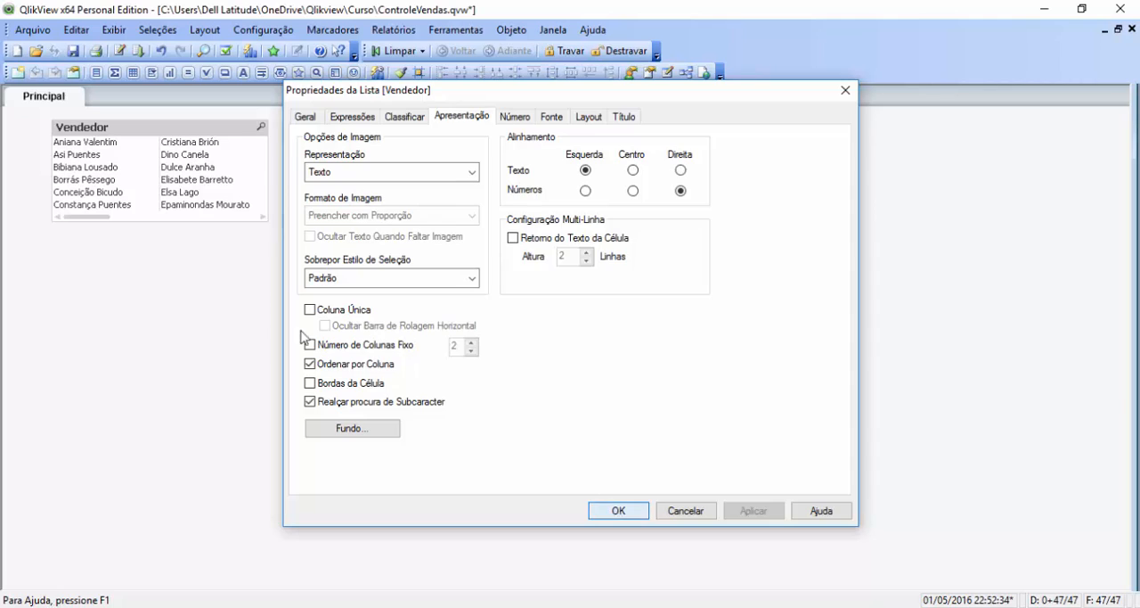
{"action": "left_click_drag", "start_coordinate": [268, 176], "coordinate": [950, 214]}
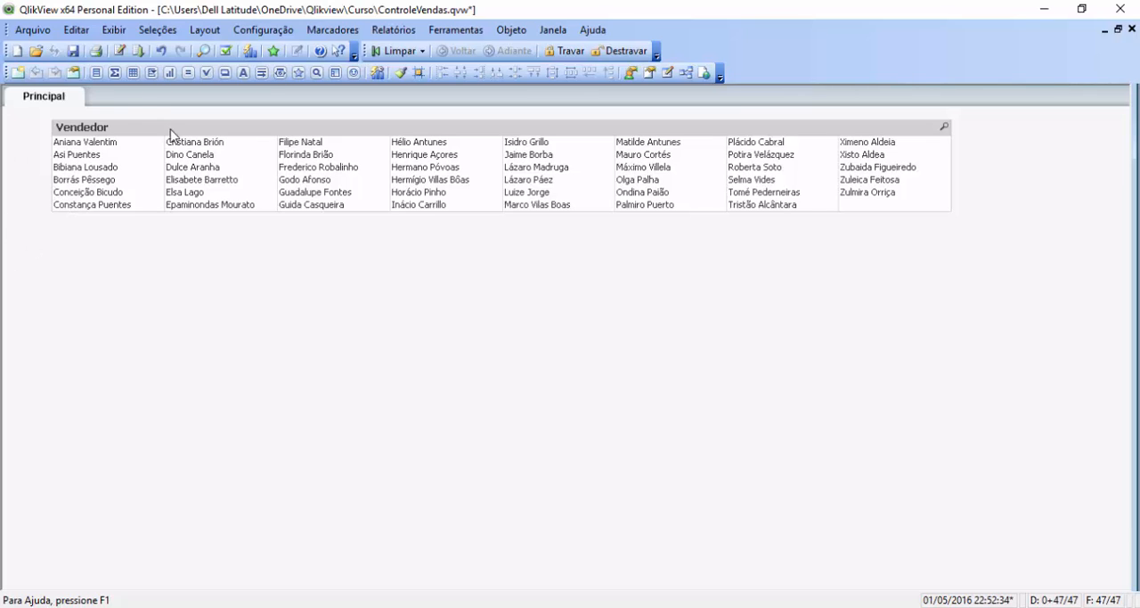
{"action": "left_click_drag", "start_coordinate": [178, 132], "coordinate": [228, 124]}
Step: Review the layout, font, number and presentation properties of the Vendedor list box
{"action": "right_click", "coordinate": [227, 125]}
{"action": "left_click", "coordinate": [236, 134]}
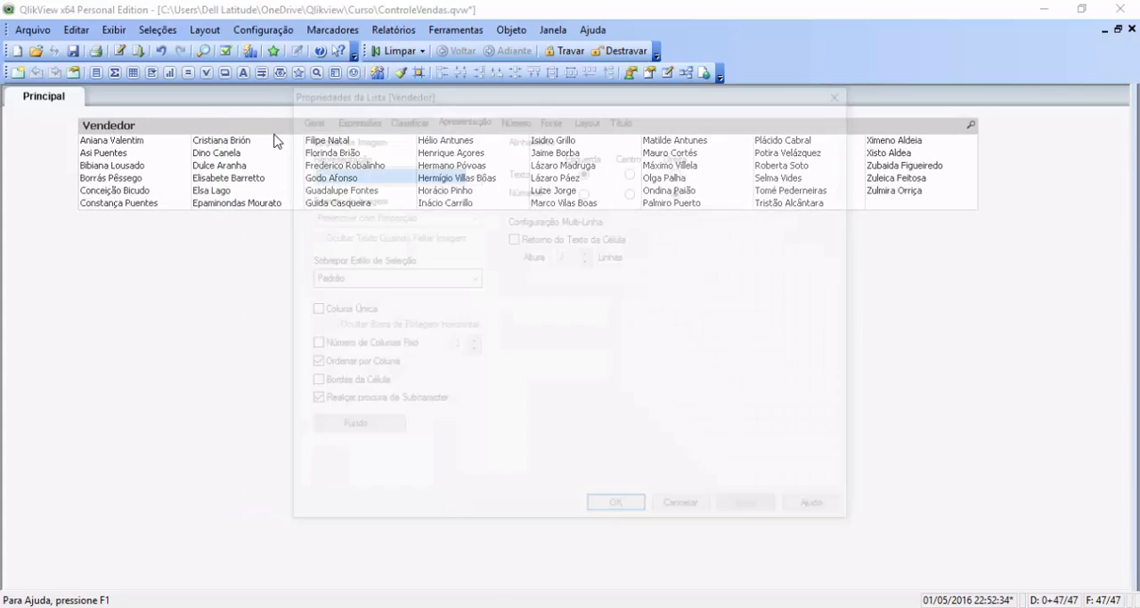
{"action": "left_click", "coordinate": [595, 119]}
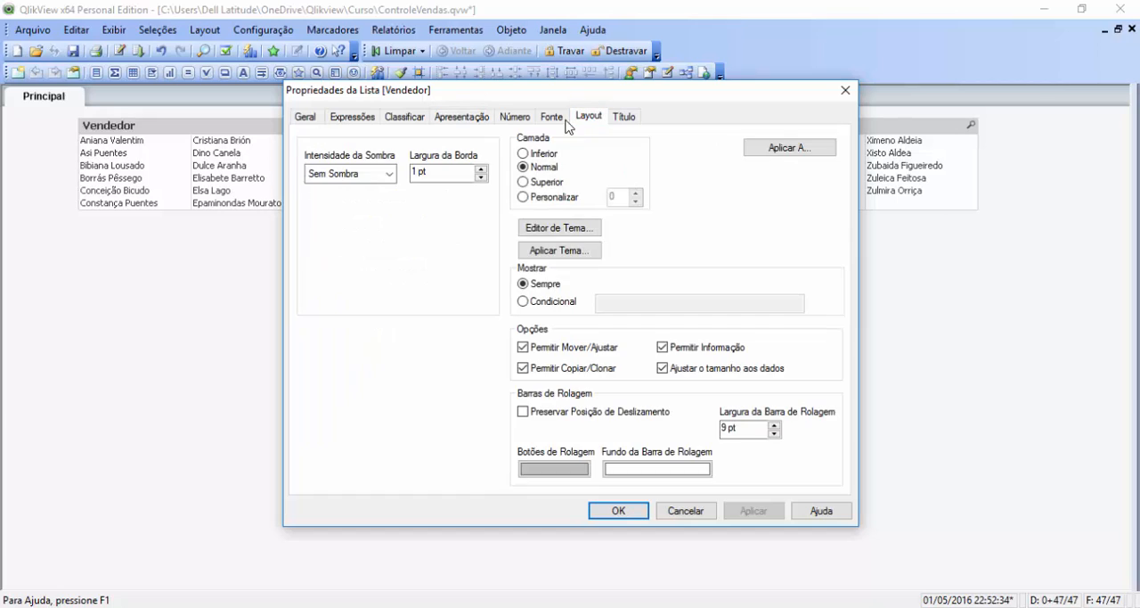
{"action": "left_click", "coordinate": [548, 120]}
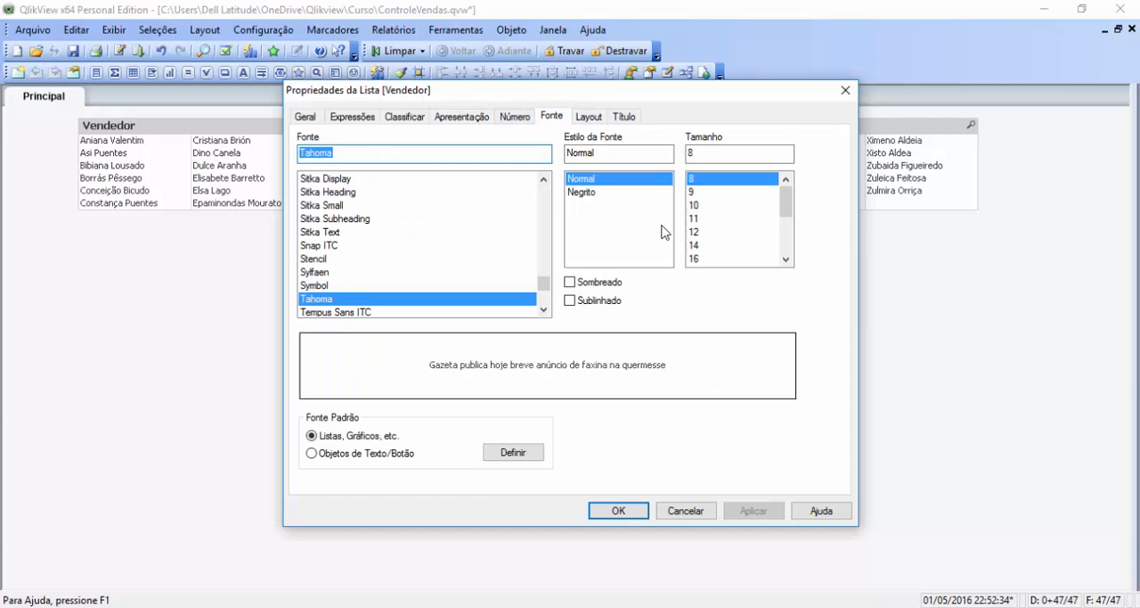
{"action": "left_click", "coordinate": [515, 117]}
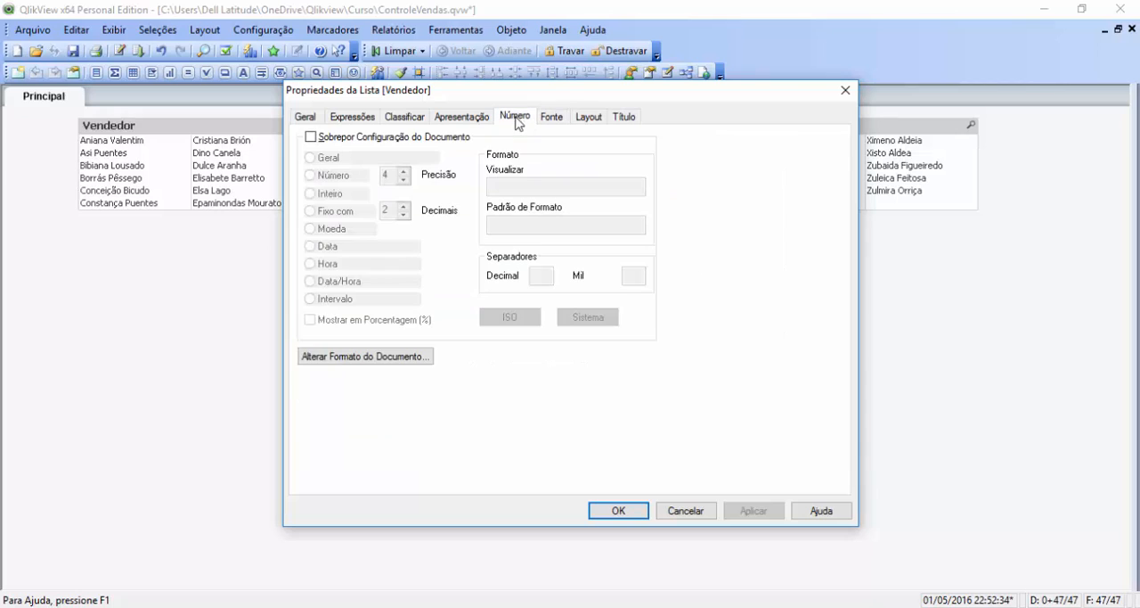
{"action": "left_click", "coordinate": [463, 121]}
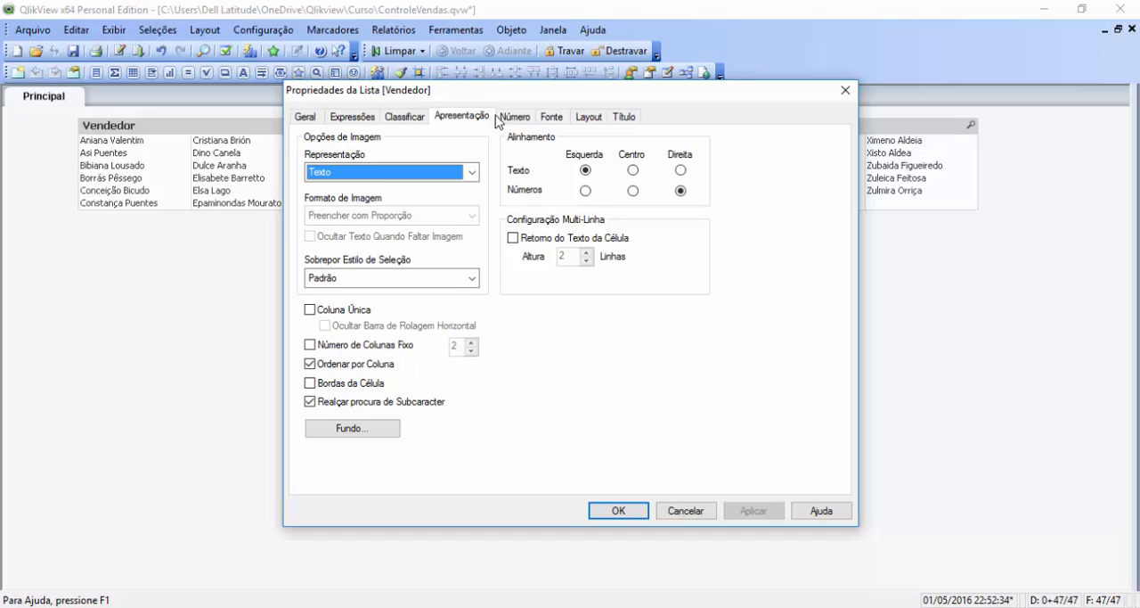
{"action": "left_click", "coordinate": [553, 119]}
{"action": "left_click", "coordinate": [588, 117]}
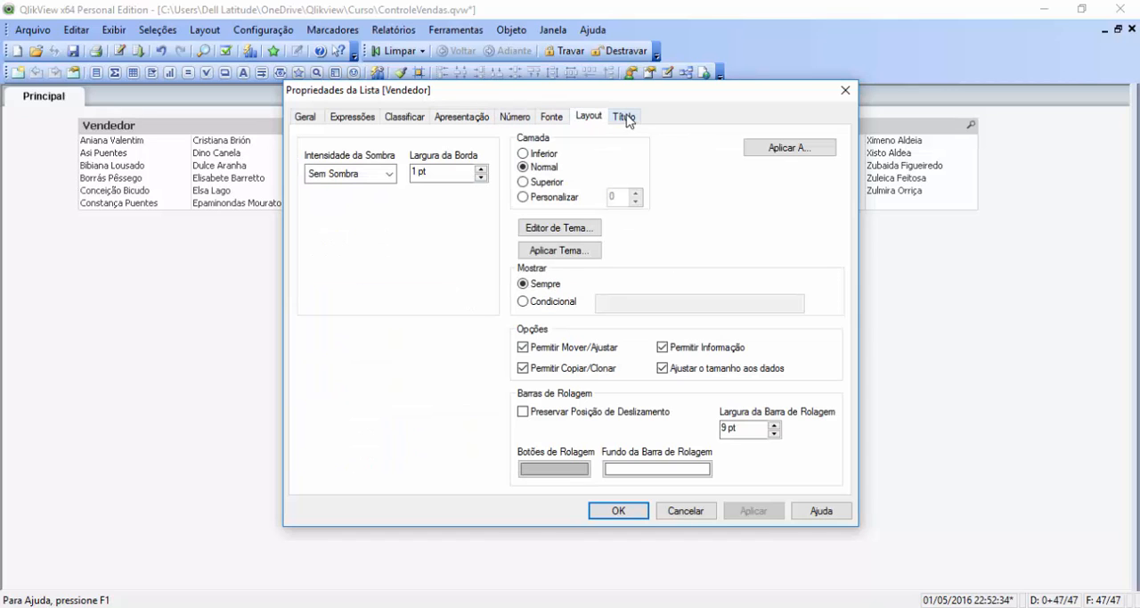
Step: Add the special icons Enviar para Excel, Limpar_ICON and Travar/Destravar to the Vendedor list box's title, keeping Pesquisar enabled
{"action": "left_click", "coordinate": [626, 119]}
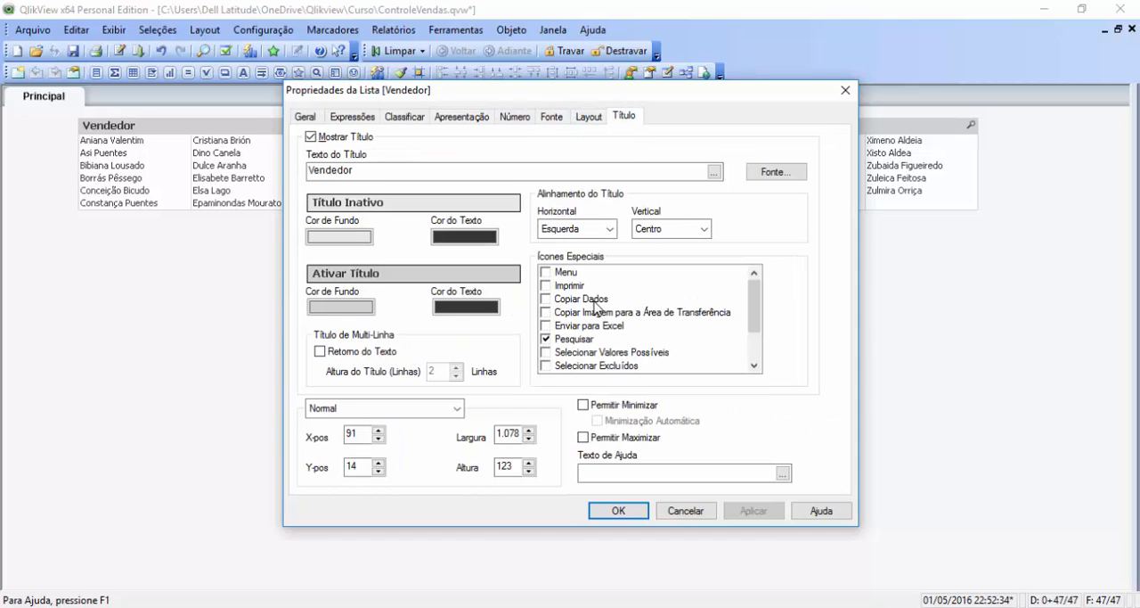
{"action": "left_click", "coordinate": [546, 335]}
{"action": "left_click", "coordinate": [547, 326]}
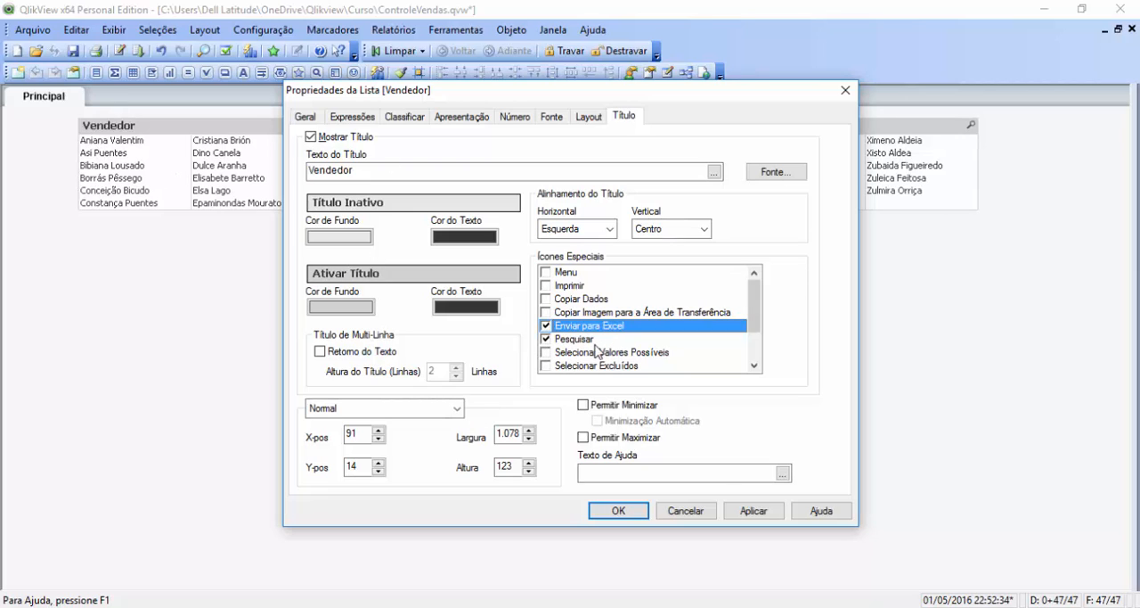
{"action": "scroll", "coordinate": [758, 347], "scroll_direction": "down", "scroll_amount": 2}
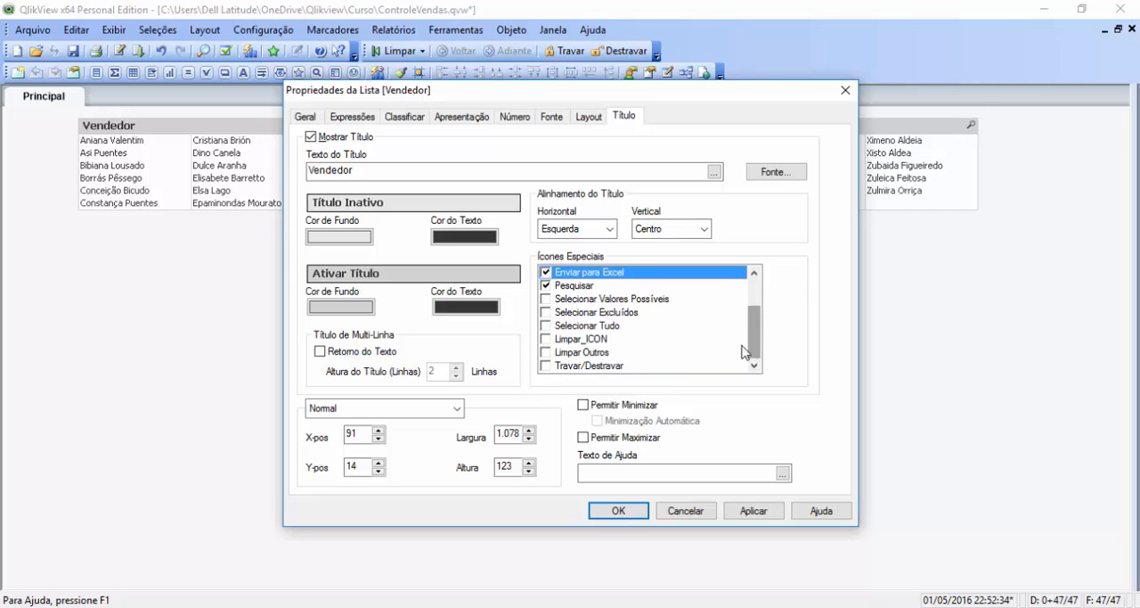
{"action": "left_click", "coordinate": [545, 339]}
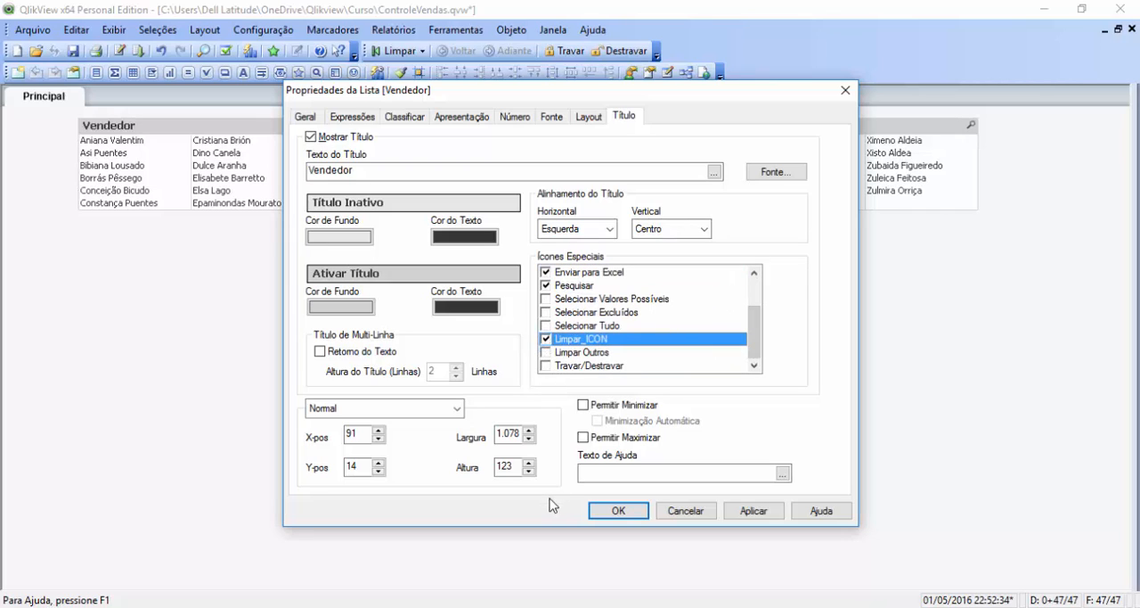
{"action": "left_click", "coordinate": [546, 366]}
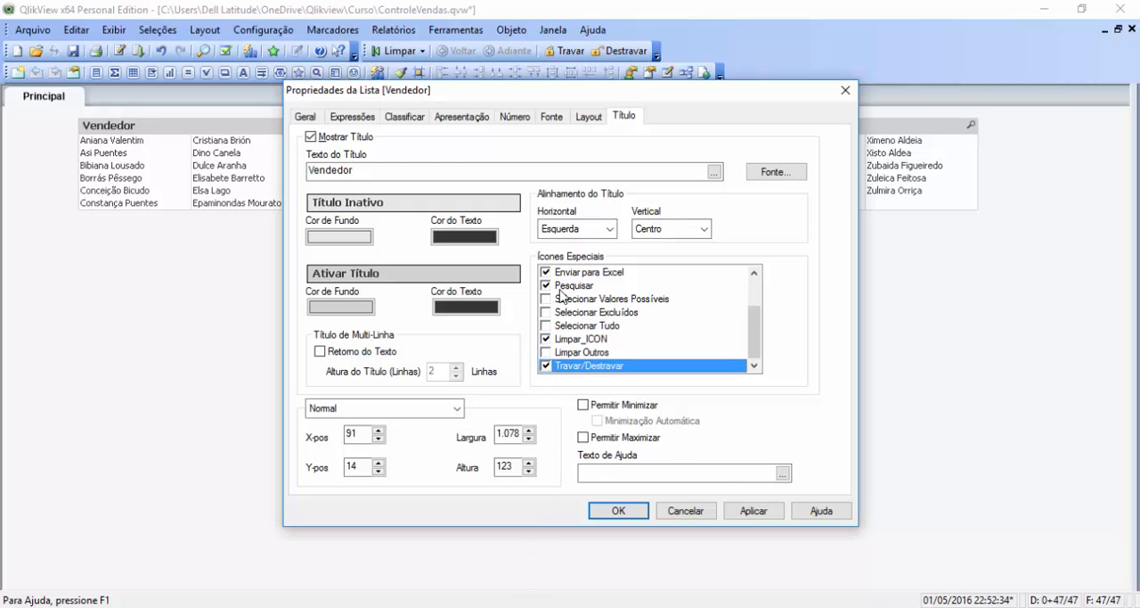
{"action": "left_click", "coordinate": [748, 512]}
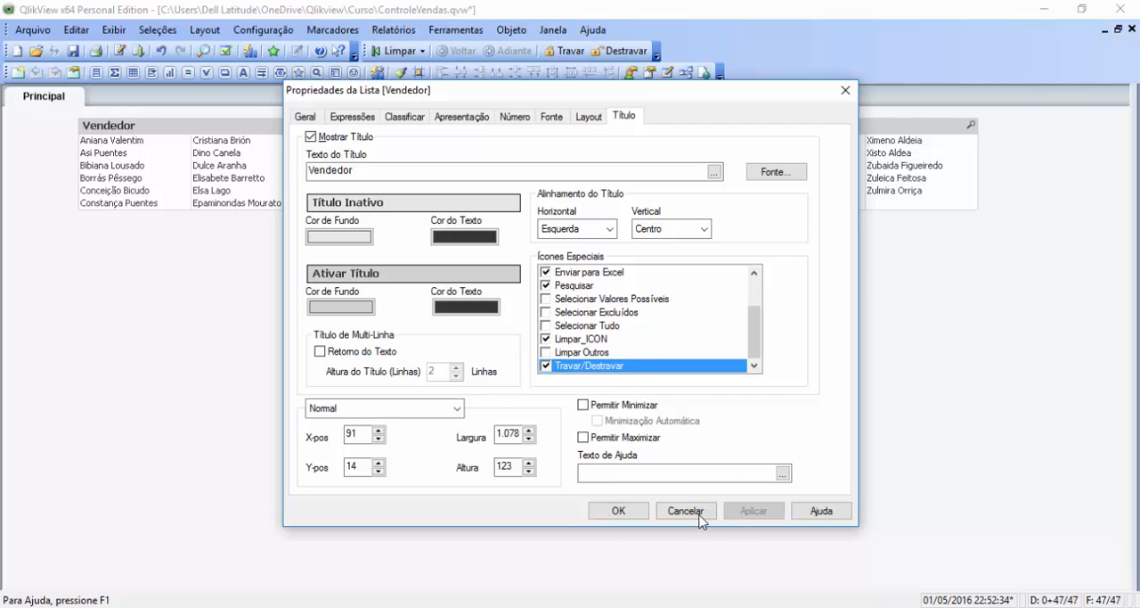
{"action": "left_click", "coordinate": [618, 510]}
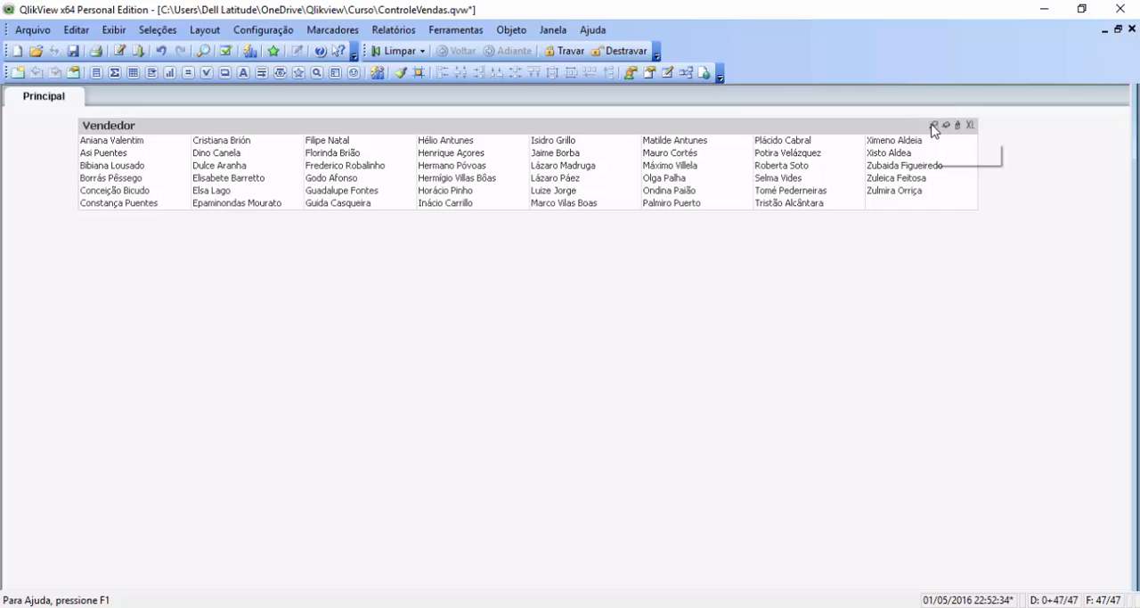
Step: Search the Vendedor list box for names containing Ma, and erase the search text
{"action": "left_click", "coordinate": [934, 126]}
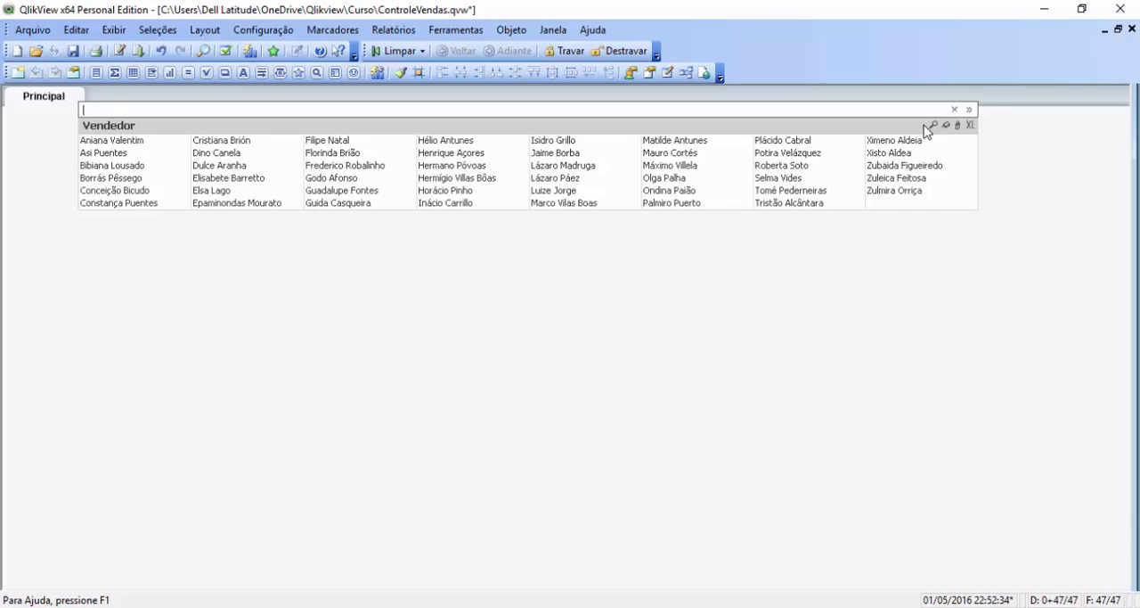
{"action": "type", "text": "Mau"}
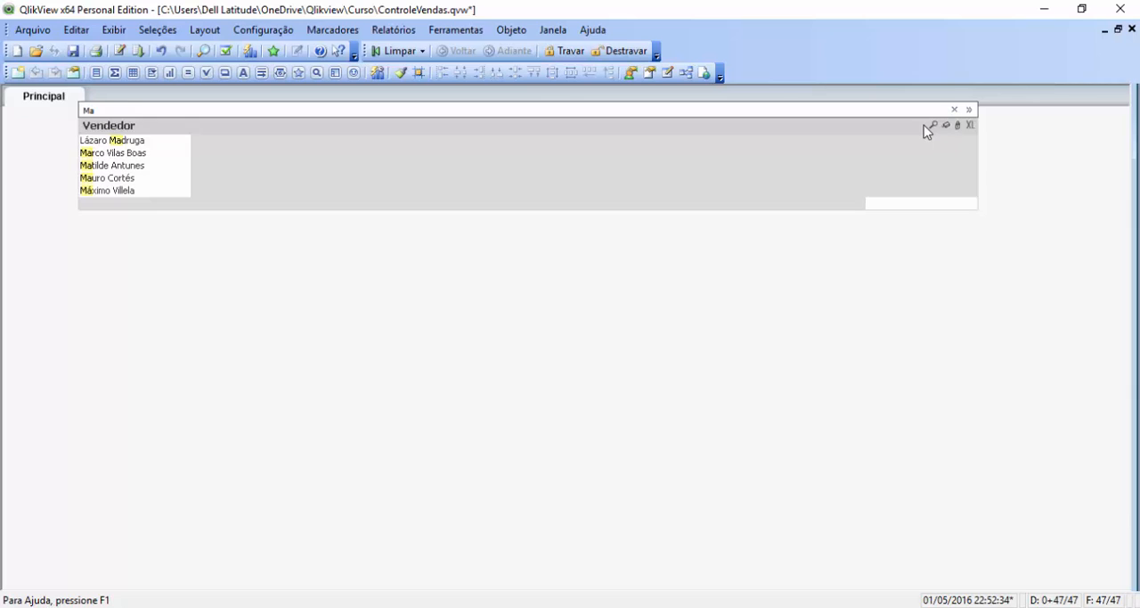
{"action": "key", "text": "BackSpace"}
{"action": "key", "text": "BackSpace"}
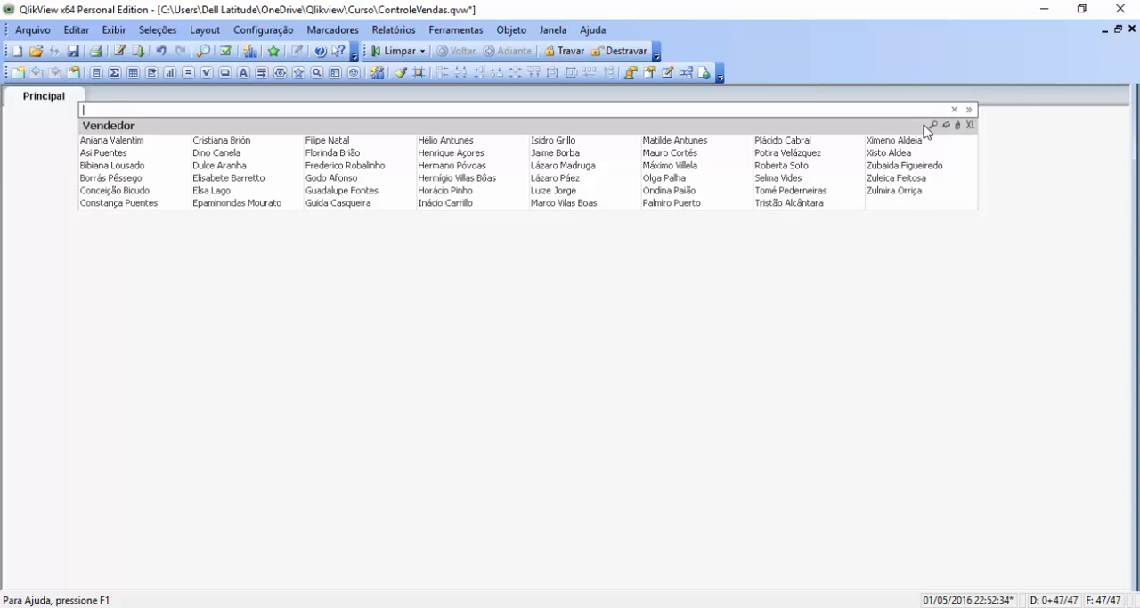
Step: Select and deselect the first seller in the Vendedor list box, then select the second seller and clear that selection
{"action": "left_click", "coordinate": [109, 141]}
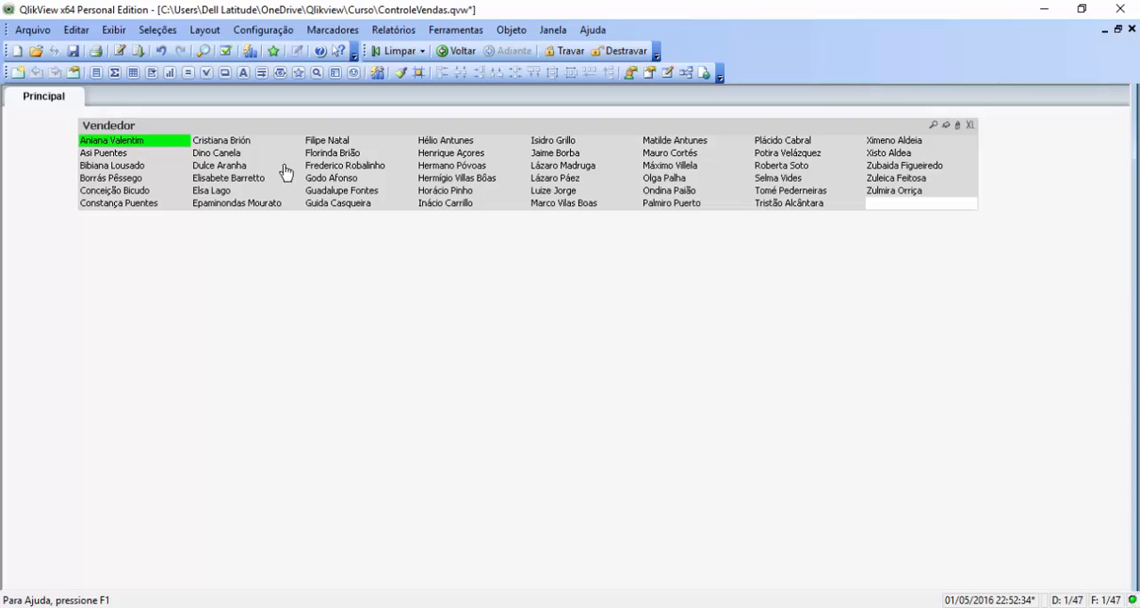
{"action": "left_click", "coordinate": [160, 143]}
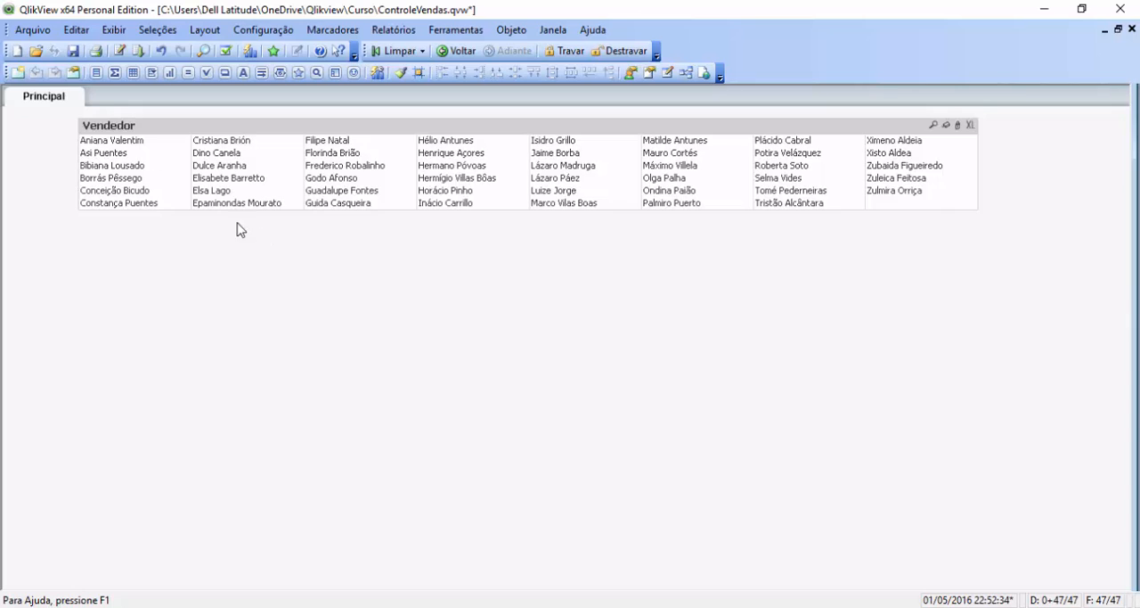
{"action": "left_click", "coordinate": [134, 153]}
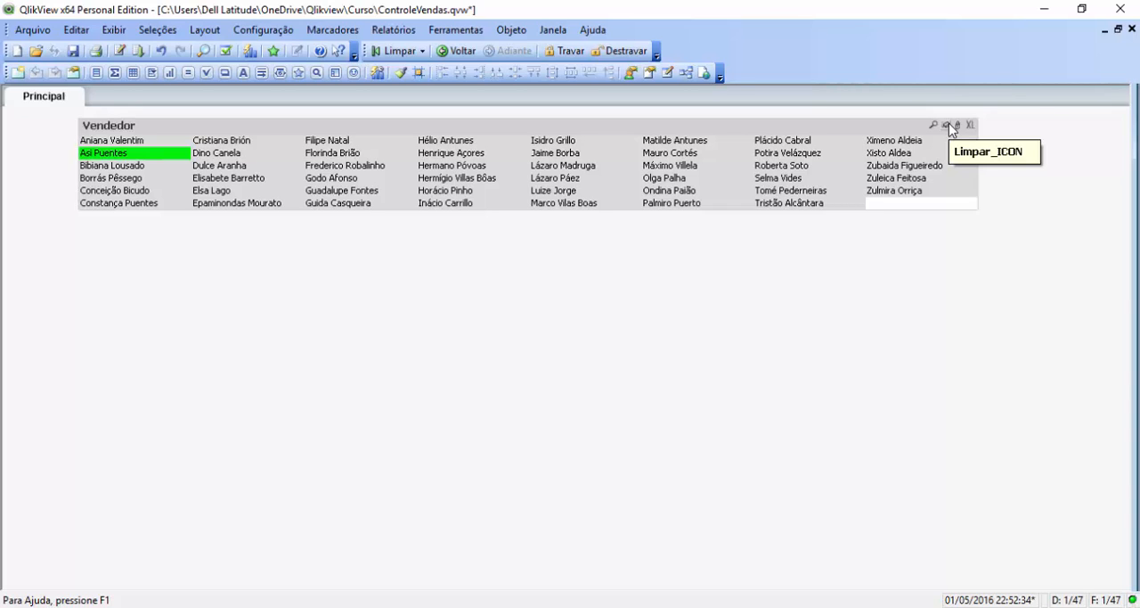
{"action": "left_click", "coordinate": [948, 124]}
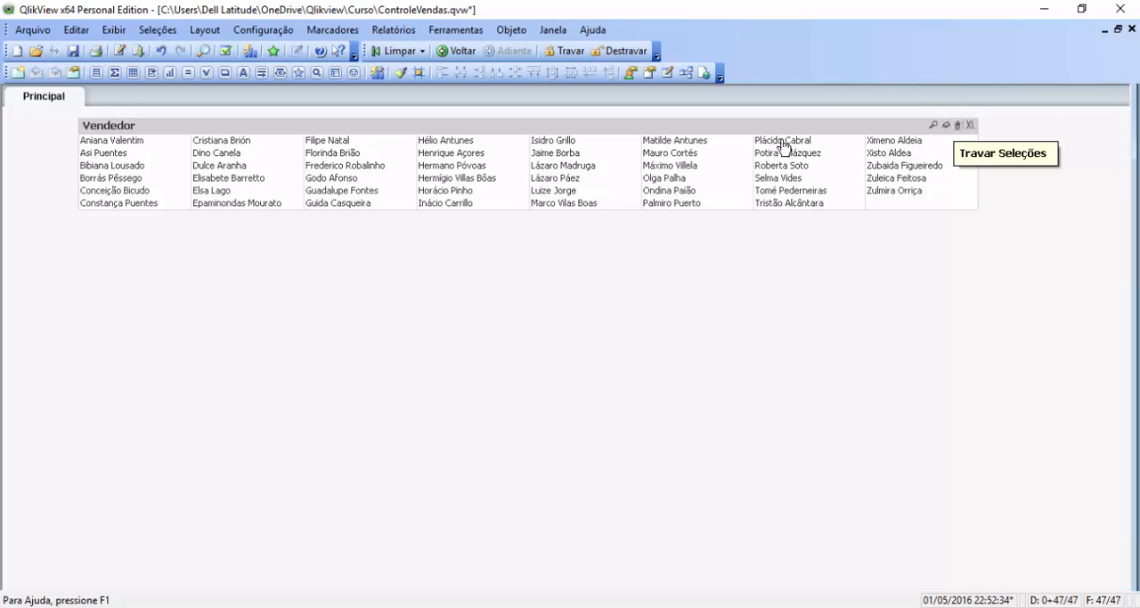
Step: Select five sellers together in different columns of the Vendedor list box
{"action": "left_click", "coordinate": [134, 142]}
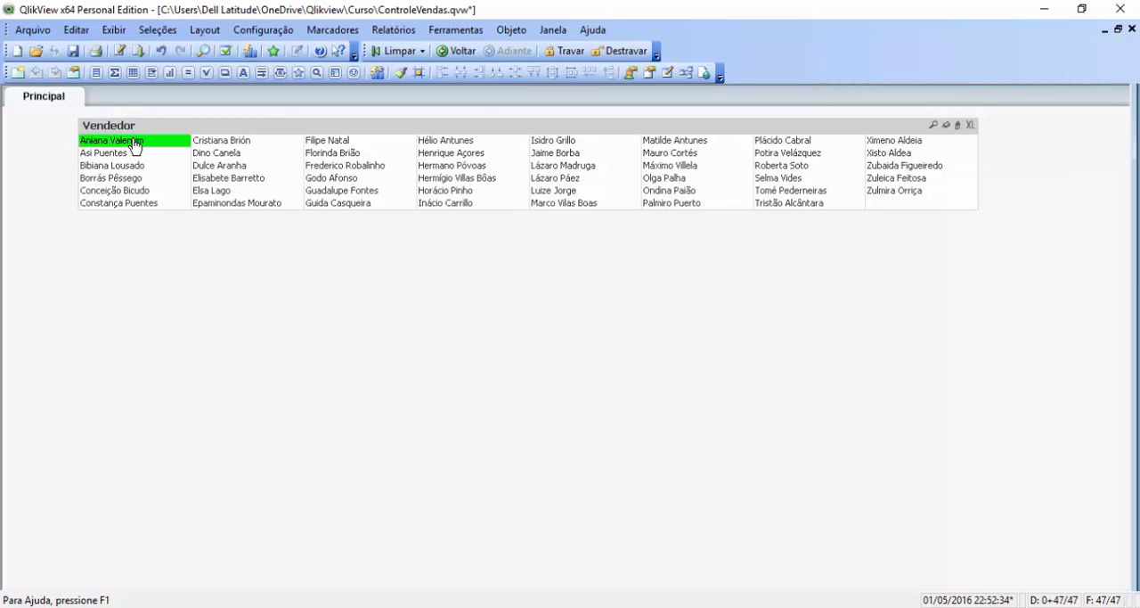
{"action": "left_click", "coordinate": [242, 179], "text": "ctrl"}
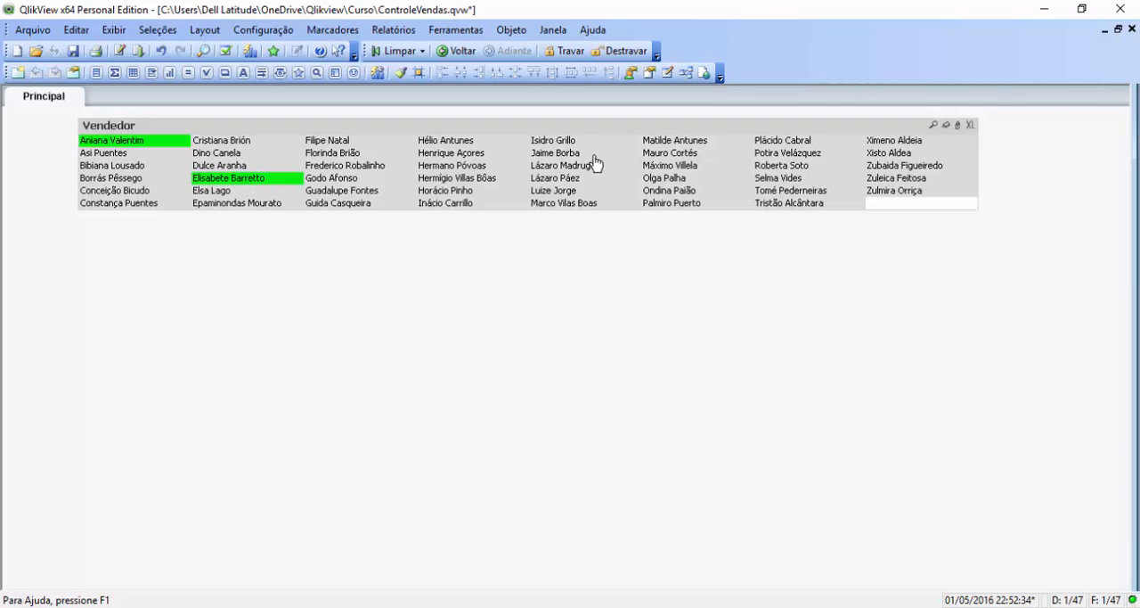
{"action": "left_click", "coordinate": [359, 167], "text": "ctrl"}
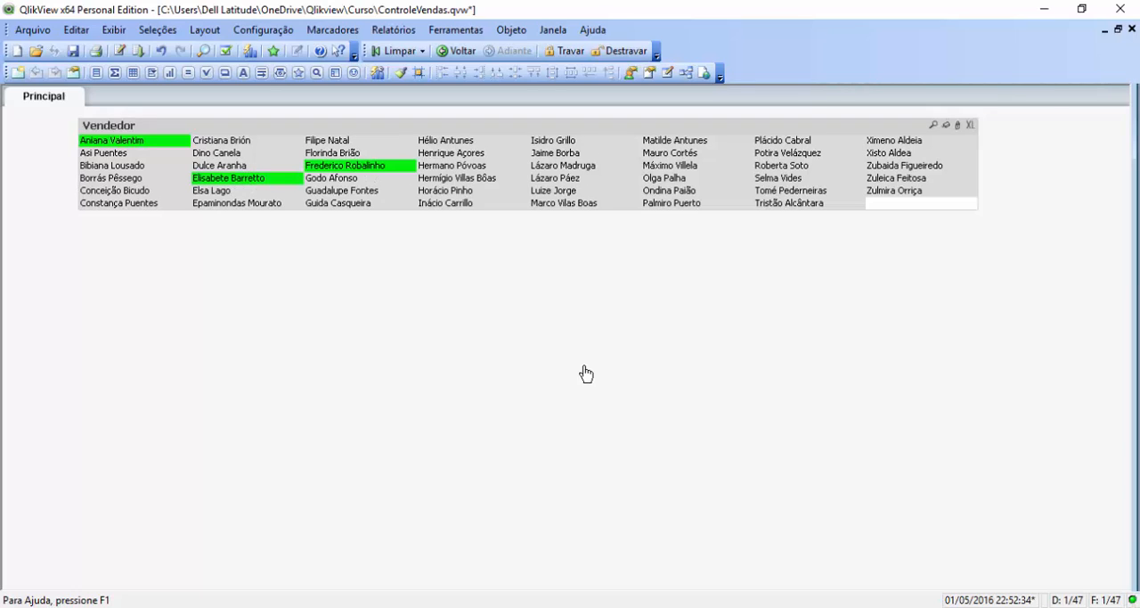
{"action": "left_click", "coordinate": [559, 179], "text": "ctrl"}
{"action": "left_click", "coordinate": [681, 155], "text": "ctrl"}
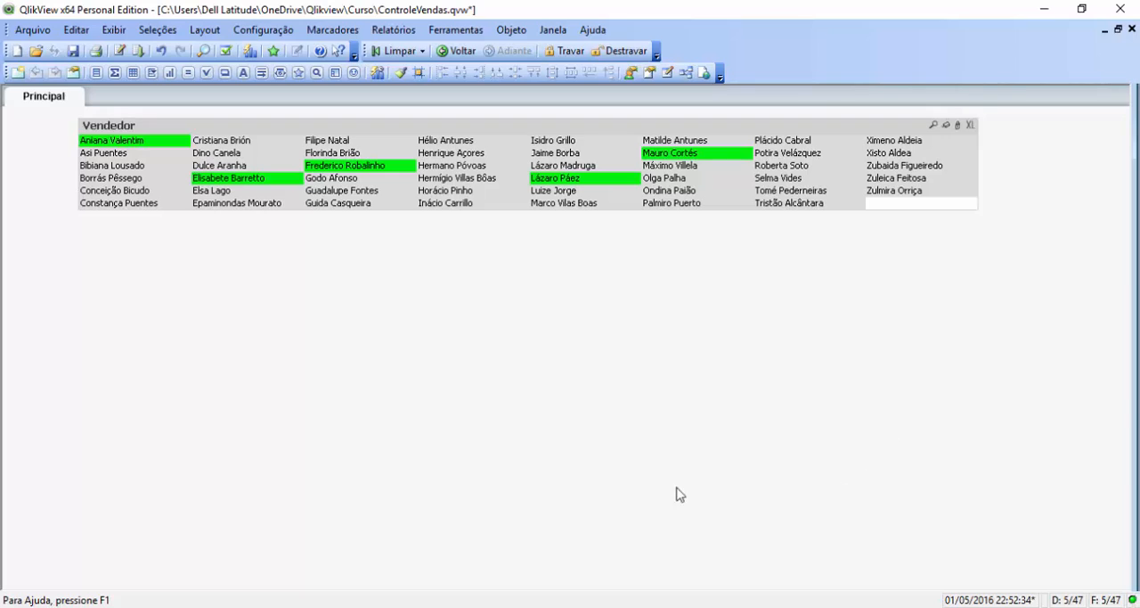
Step: Lock and unlock the five-seller selection in the Vendedor list box, and clear it
{"action": "left_click", "coordinate": [959, 127]}
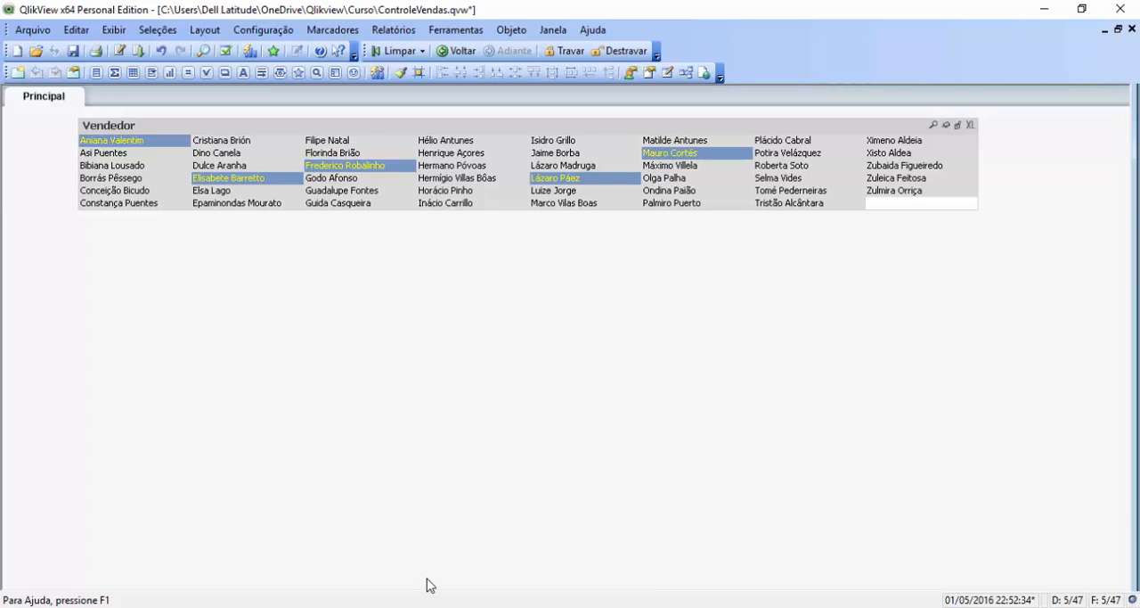
{"action": "left_click", "coordinate": [958, 125]}
{"action": "left_click", "coordinate": [948, 125]}
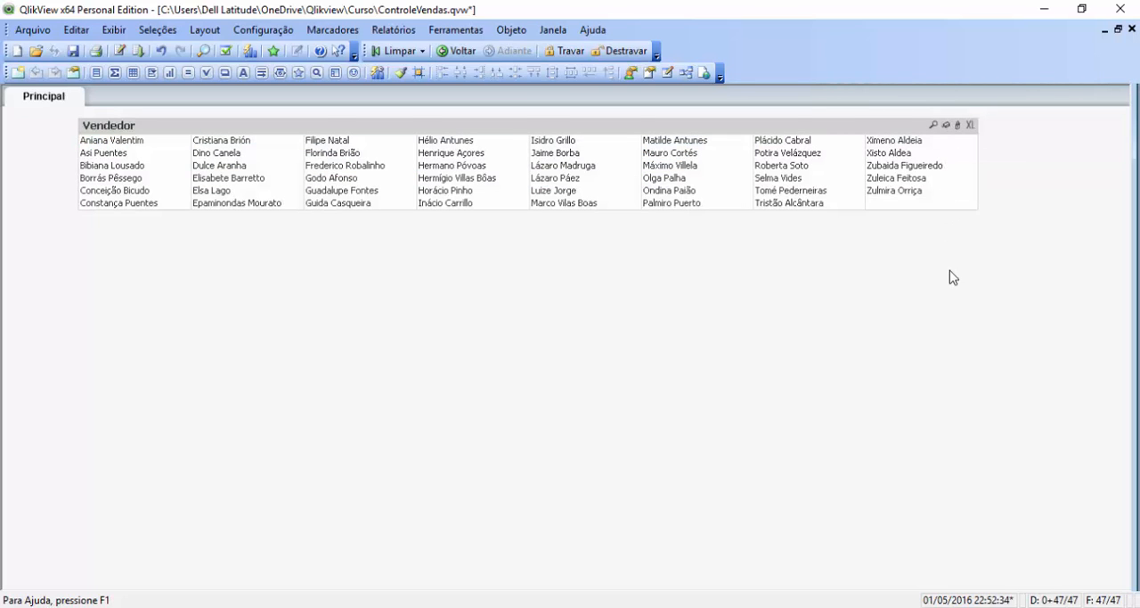
Step: Export the Vendedor list box to Excel and examine the exported seller names down to the end of the list
{"action": "left_click", "coordinate": [971, 125]}
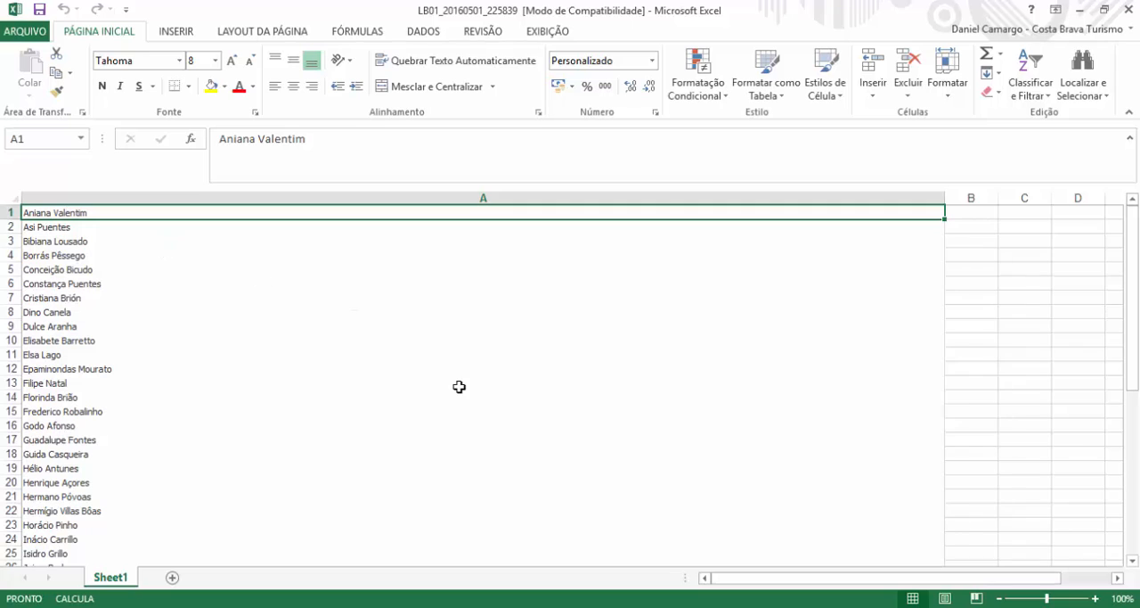
{"action": "key", "text": "Down"}
{"action": "key", "text": "Down"}
{"action": "key", "text": "Down"}
{"action": "key", "text": "Down"}
{"action": "key", "text": "Down"}
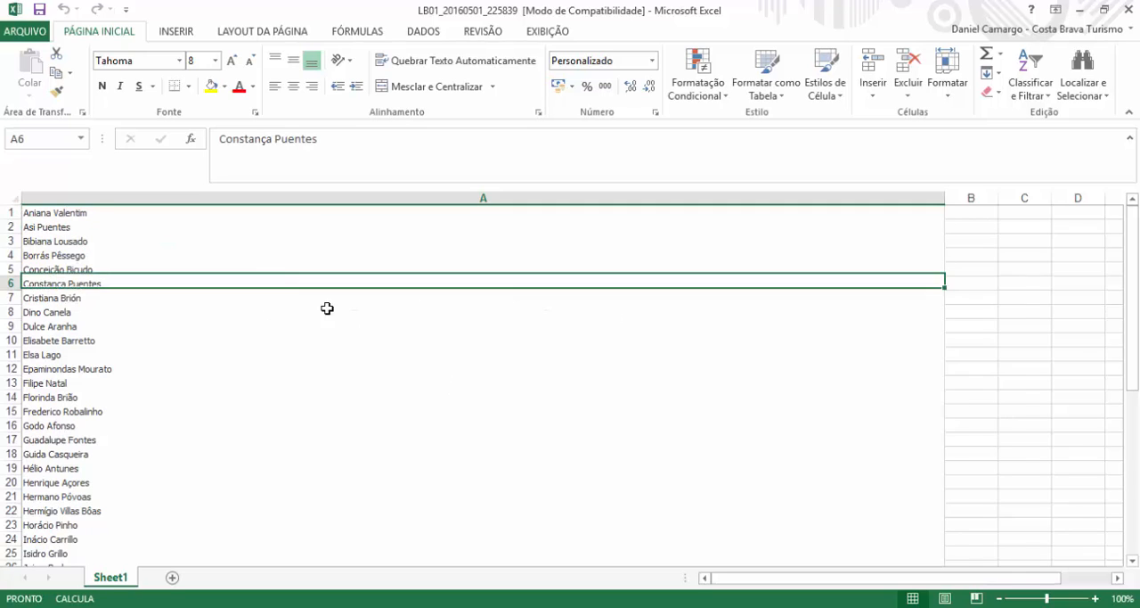
{"action": "key", "text": "Down"}
{"action": "key", "text": "Down"}
{"action": "key", "text": "Down"}
{"action": "key", "text": "Down"}
{"action": "key", "text": "Down"}
{"action": "key", "text": "Down"}
{"action": "key", "text": "Down"}
{"action": "key", "text": "Down"}
{"action": "key", "text": "Down"}
{"action": "key", "text": "Down"}
{"action": "key", "text": "Down"}
{"action": "key", "text": "Down"}
{"action": "key", "text": "Down"}
{"action": "key", "text": "Down"}
{"action": "key", "text": "Down"}
{"action": "key", "text": "Down"}
{"action": "key", "text": "Down"}
{"action": "key", "text": "Down"}
{"action": "key", "text": "Down"}
{"action": "key", "text": "Down"}
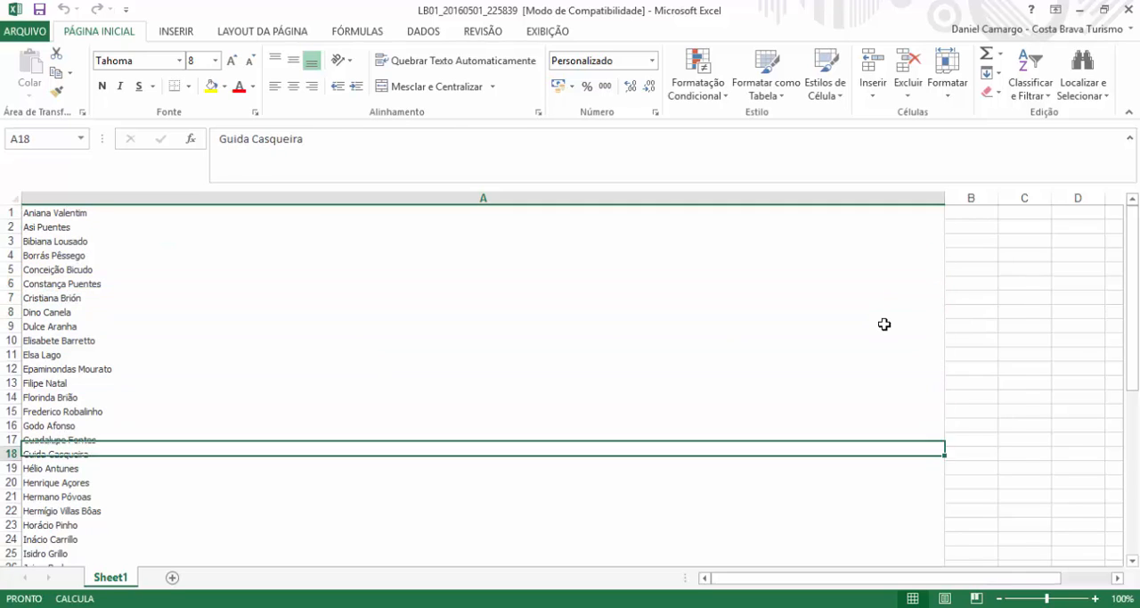
Step: Close the exported workbook and switch back to the QlikView document
{"action": "left_click", "coordinate": [1130, 11]}
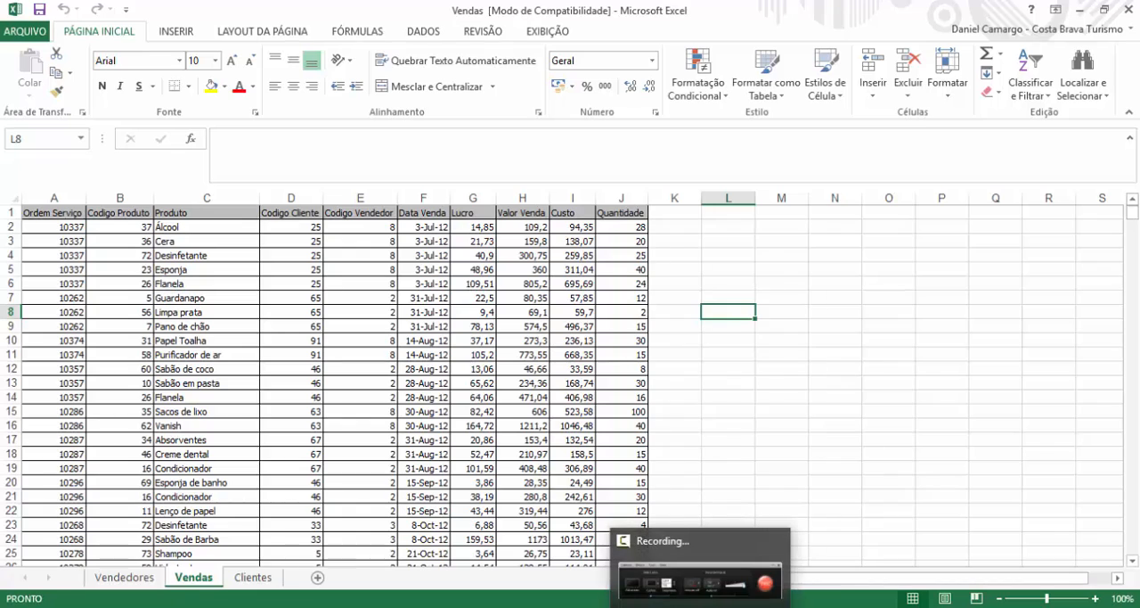
{"action": "mouse_move", "coordinate": [735, 606]}
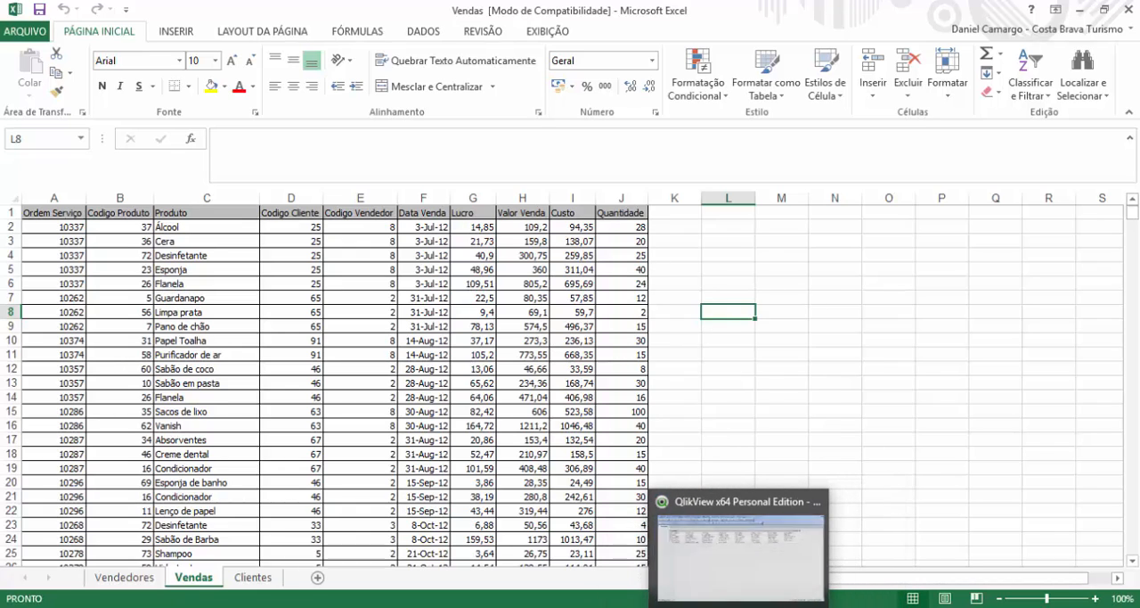
{"action": "left_click", "coordinate": [738, 583]}
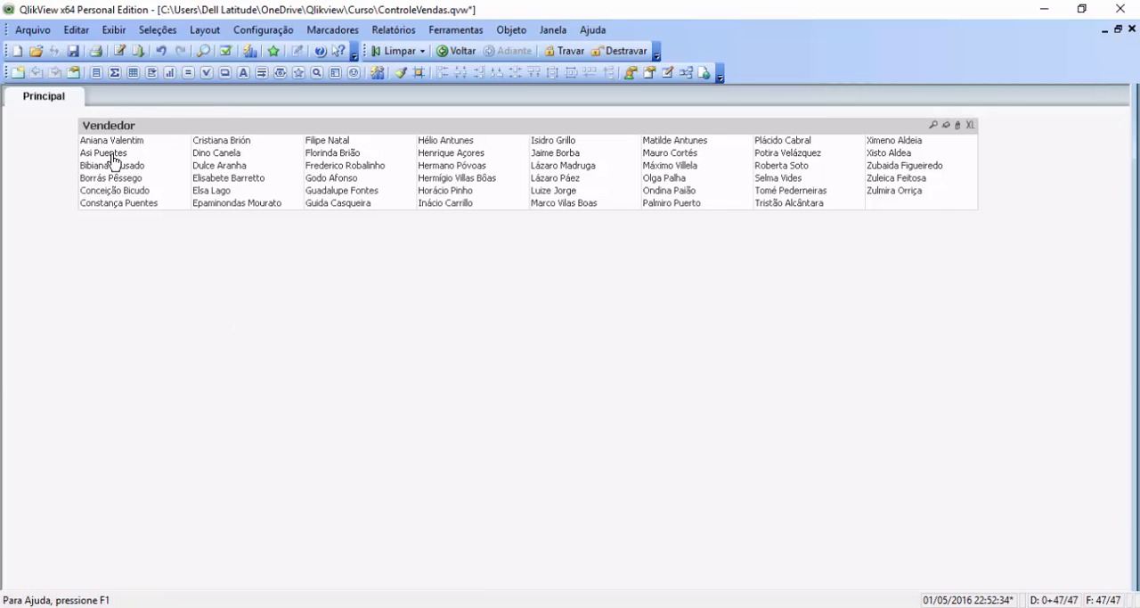
Step: Start a new pivot table chart with the window title Vendas por Vendedor, and proceed to its dimensions
{"action": "left_click", "coordinate": [169, 72]}
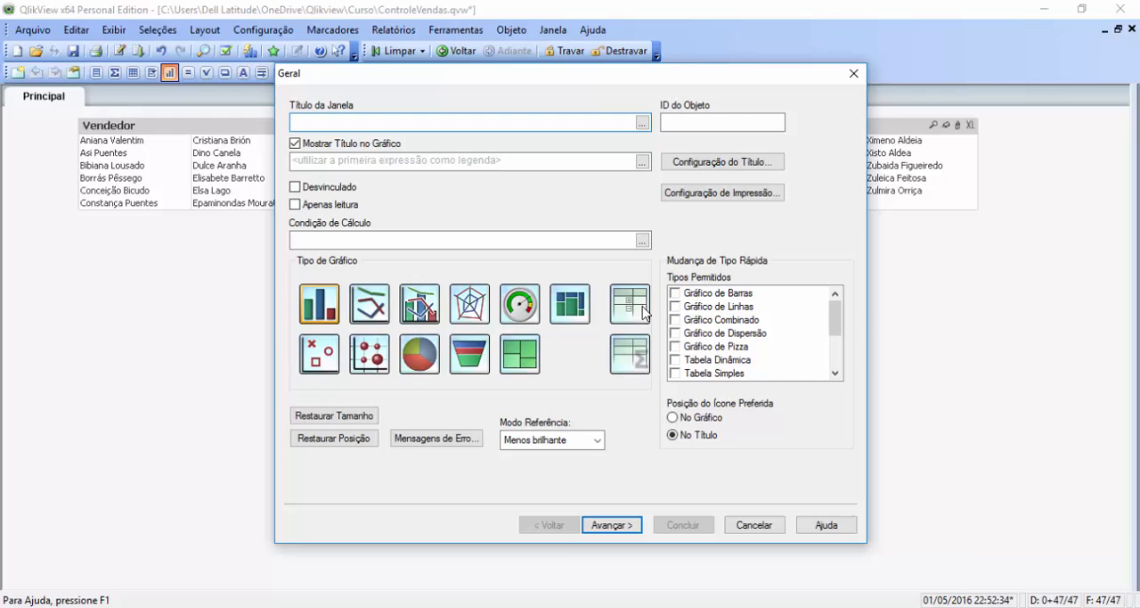
{"action": "left_click", "coordinate": [632, 308]}
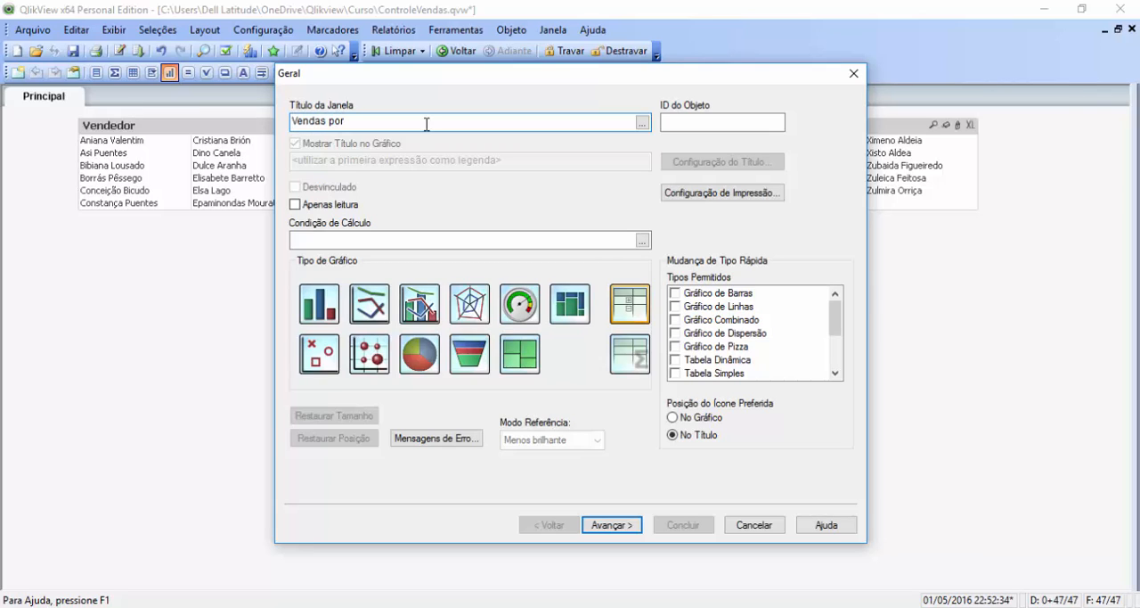
{"action": "type", "text": "endedor"}
{"action": "left_click", "coordinate": [614, 524]}
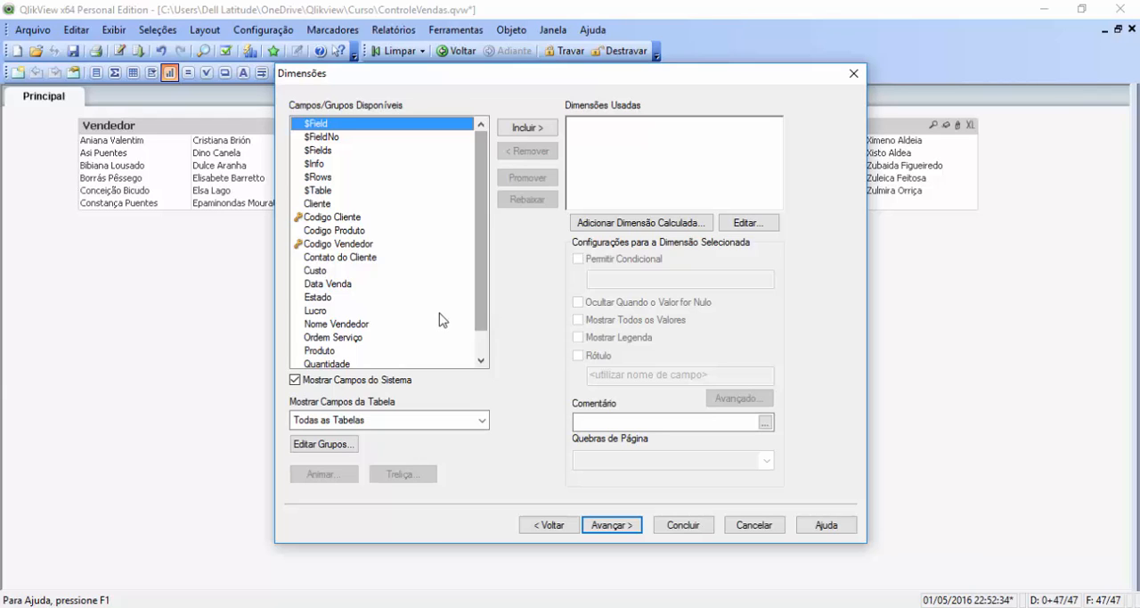
Step: Add Nome Vendedor and Produto to the pivot table's used dimensions
{"action": "scroll", "coordinate": [479, 345], "scroll_direction": "down", "scroll_amount": 1}
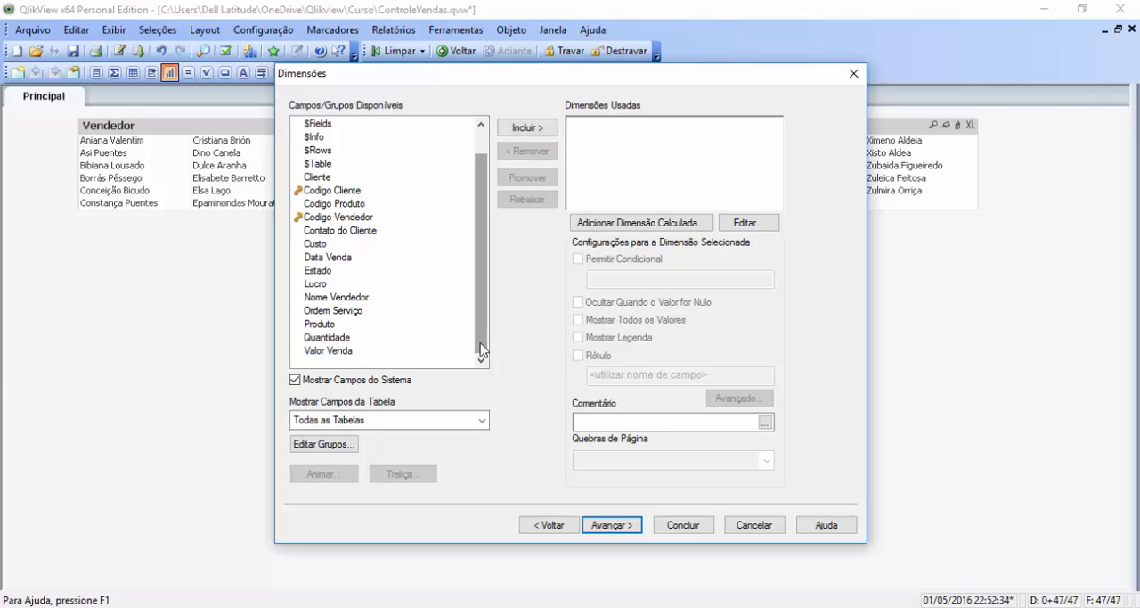
{"action": "left_click", "coordinate": [346, 298]}
{"action": "left_click", "coordinate": [533, 129]}
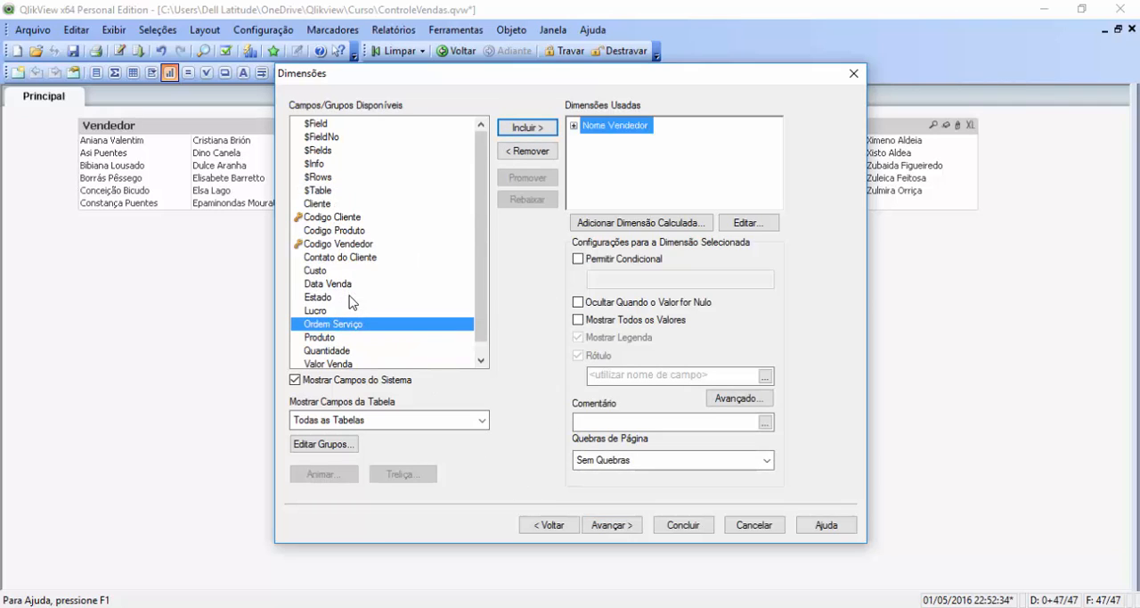
{"action": "double_click", "coordinate": [344, 339]}
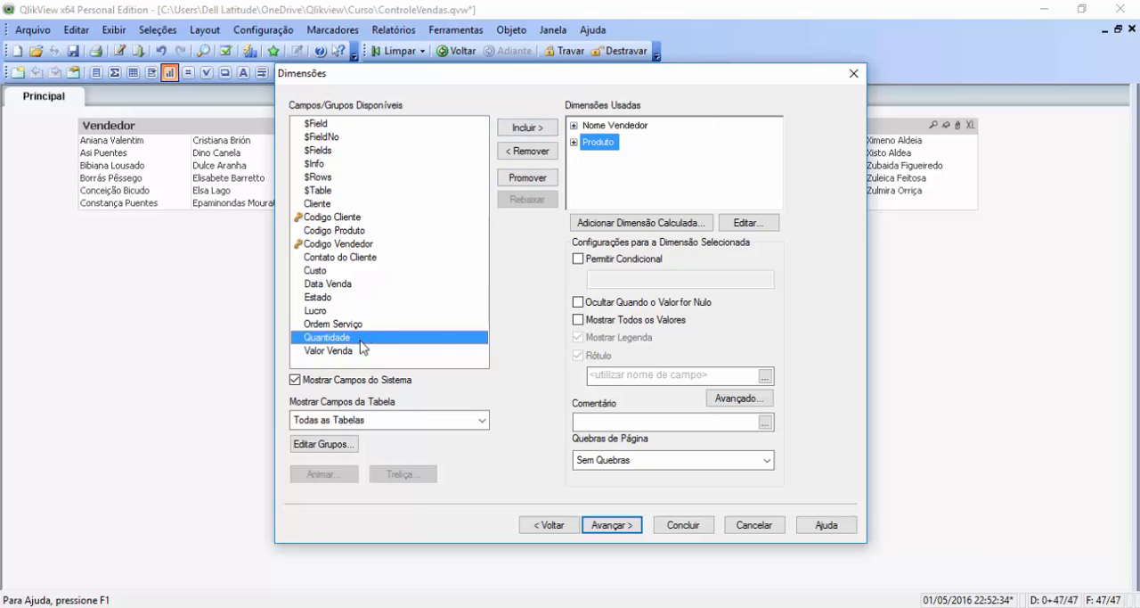
Step: Remove Produto from the used dimensions and add it again after Nome Vendedor
{"action": "double_click", "coordinate": [598, 144]}
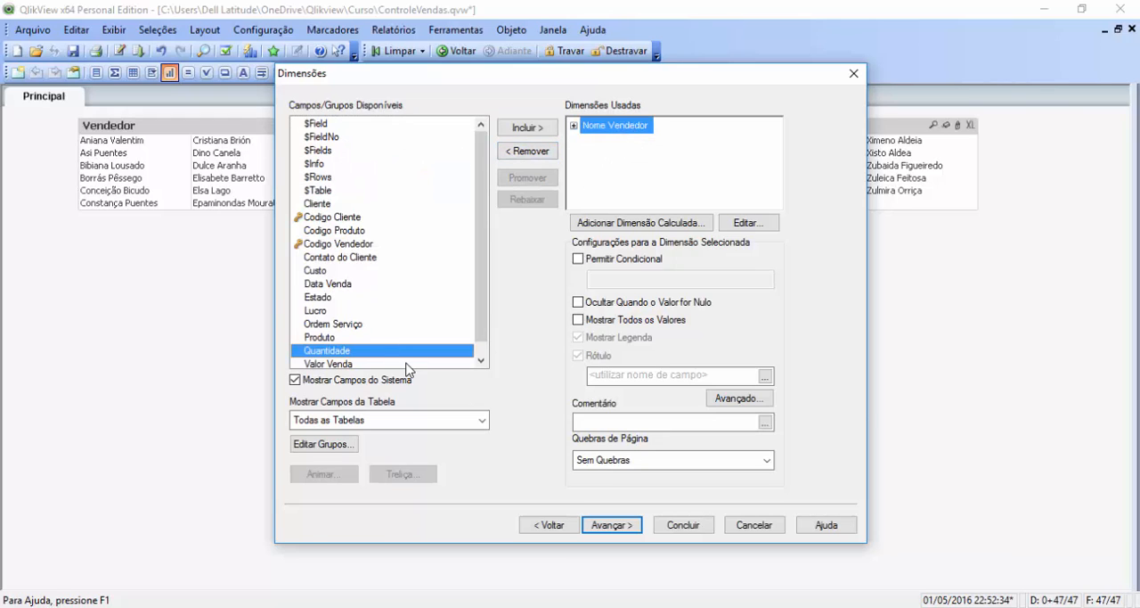
{"action": "left_click", "coordinate": [341, 338]}
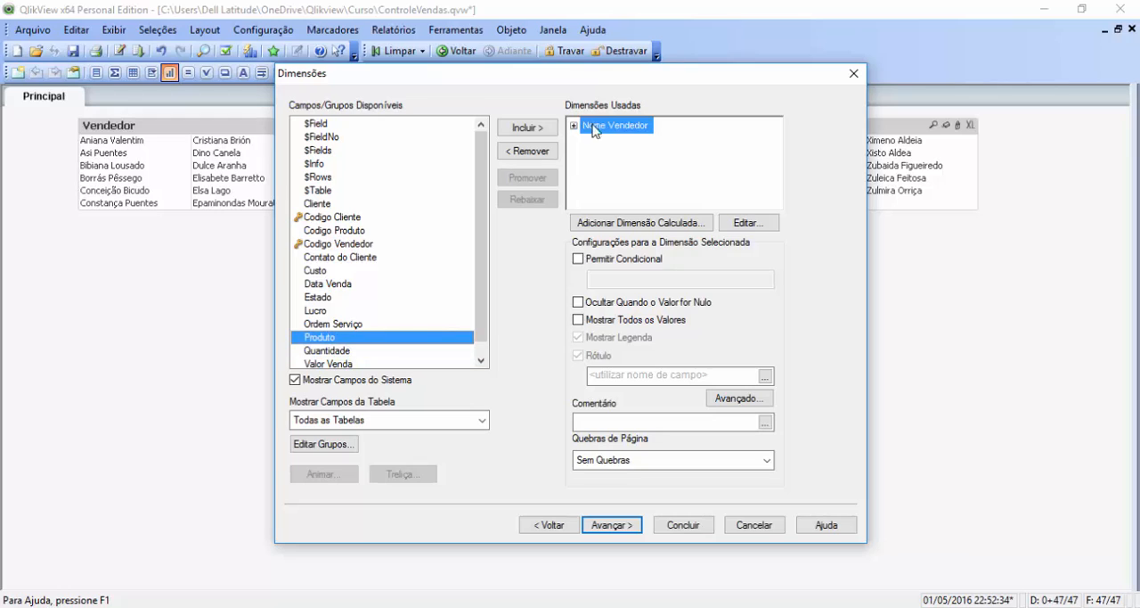
{"action": "left_click", "coordinate": [527, 129]}
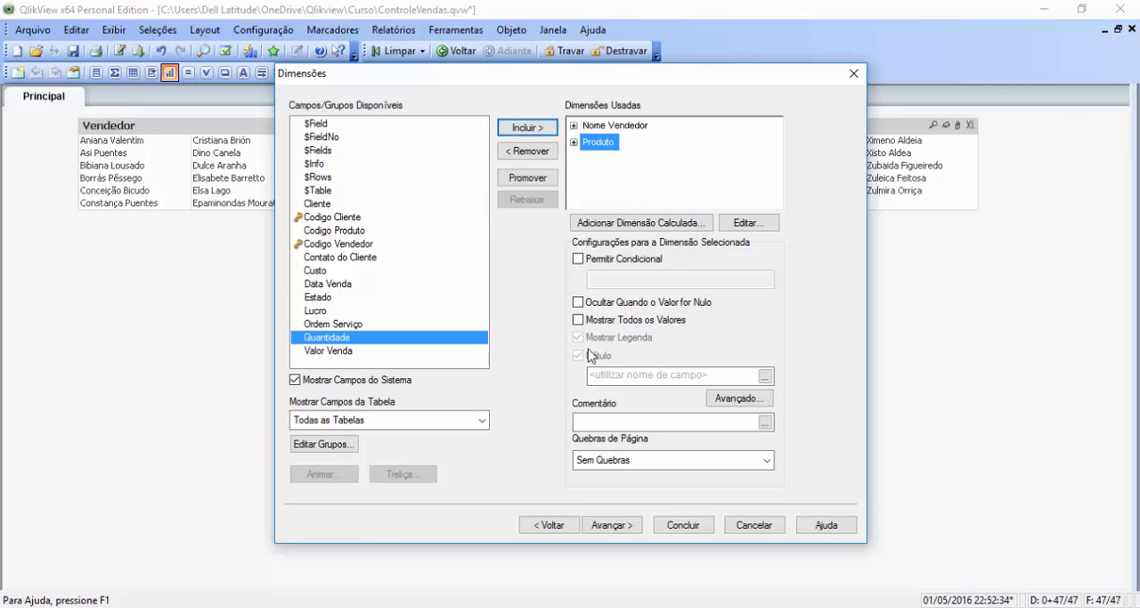
Step: Proceed to the expressions and define the first one as =sum([Valor Venda])
{"action": "left_click", "coordinate": [613, 525]}
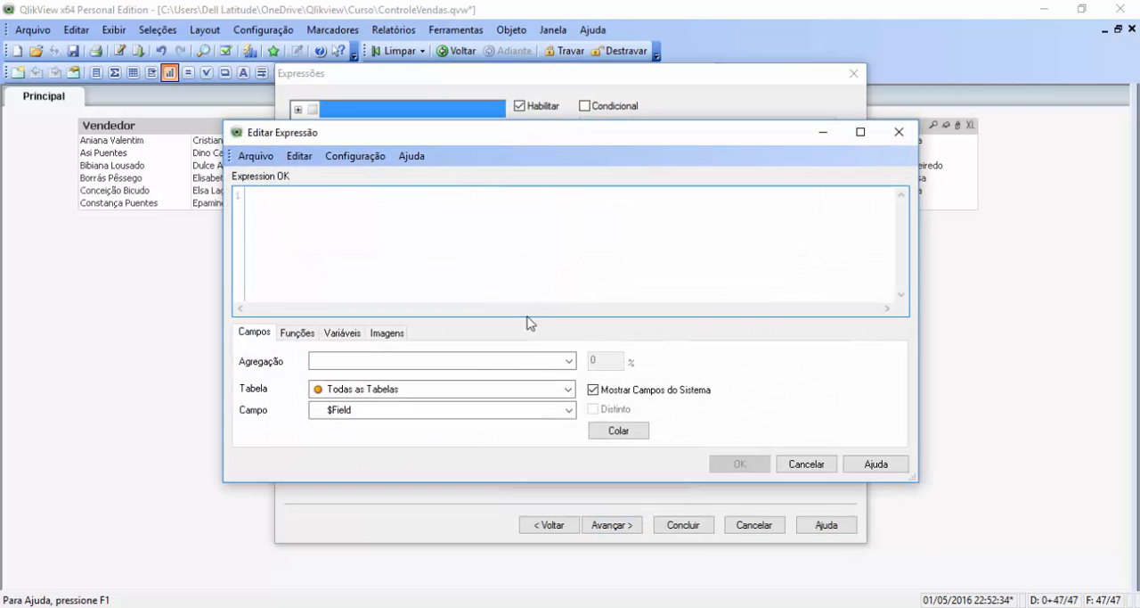
{"action": "left_click_drag", "start_coordinate": [488, 140], "coordinate": [481, 203]}
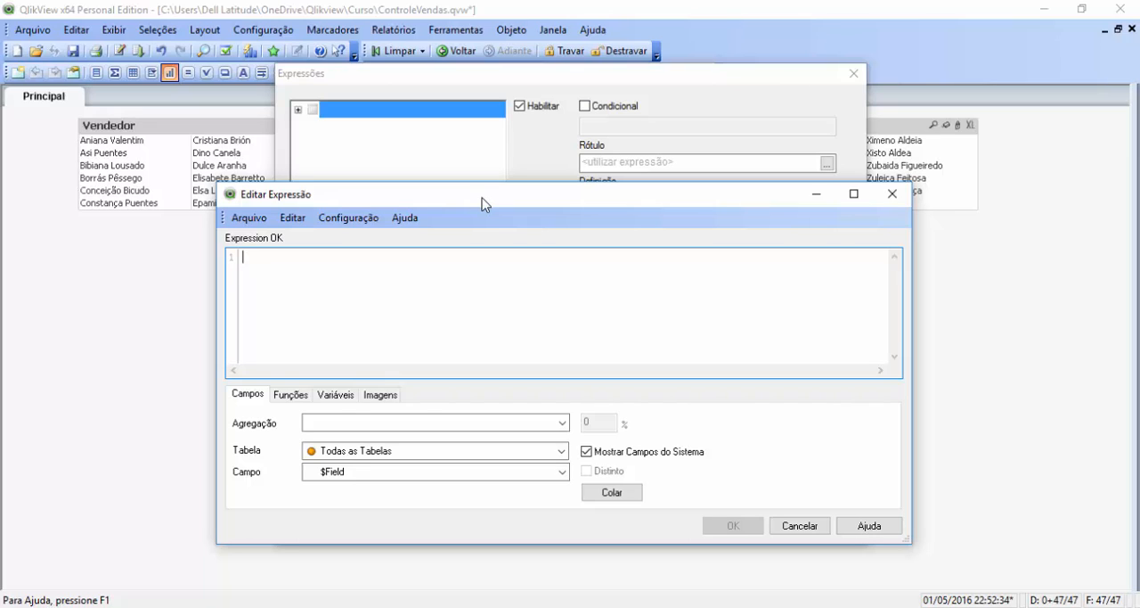
{"action": "left_click", "coordinate": [562, 471]}
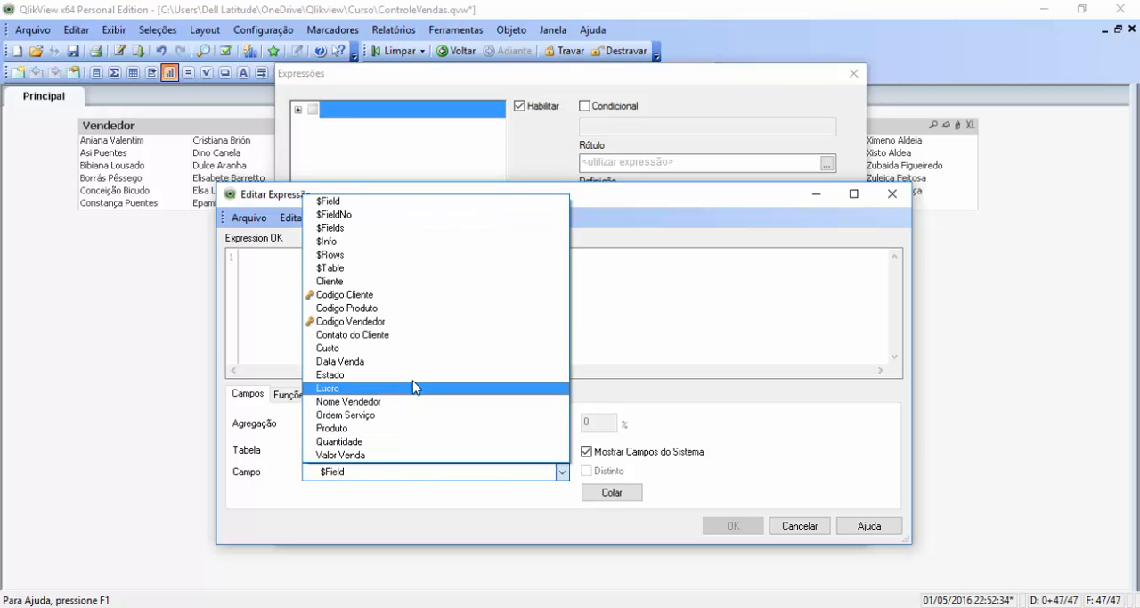
{"action": "left_click", "coordinate": [271, 278]}
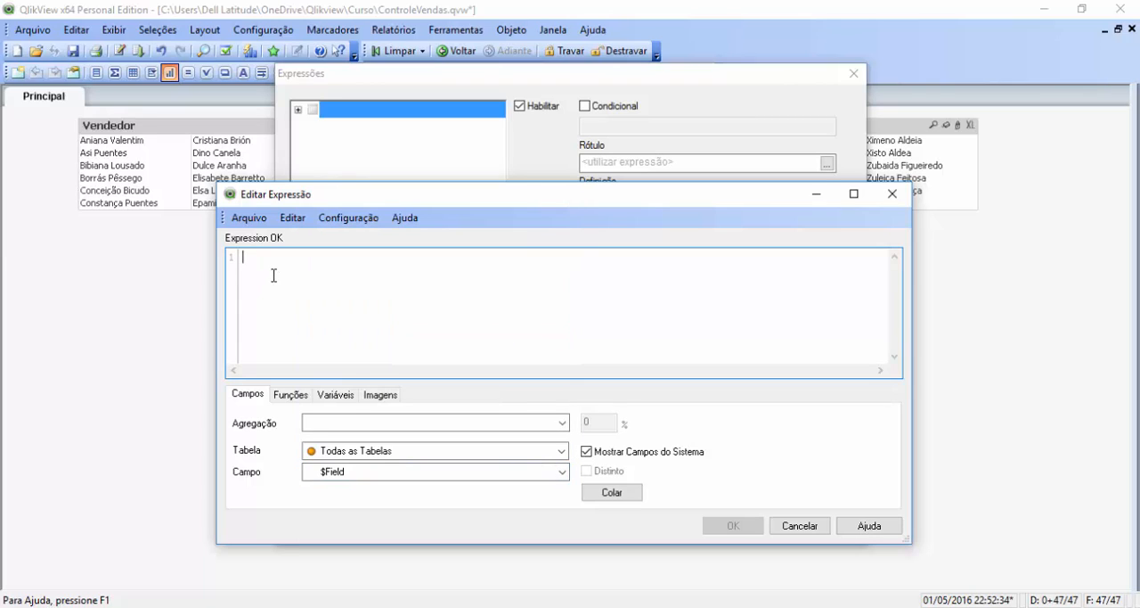
{"action": "type", "text": "="}
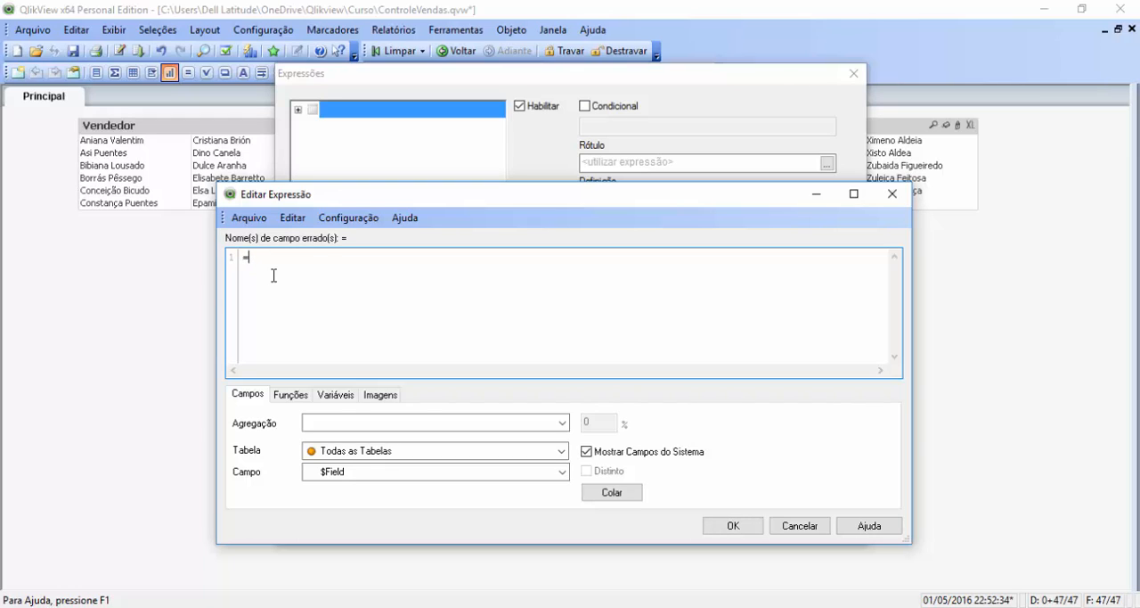
{"action": "type", "text": "sum"}
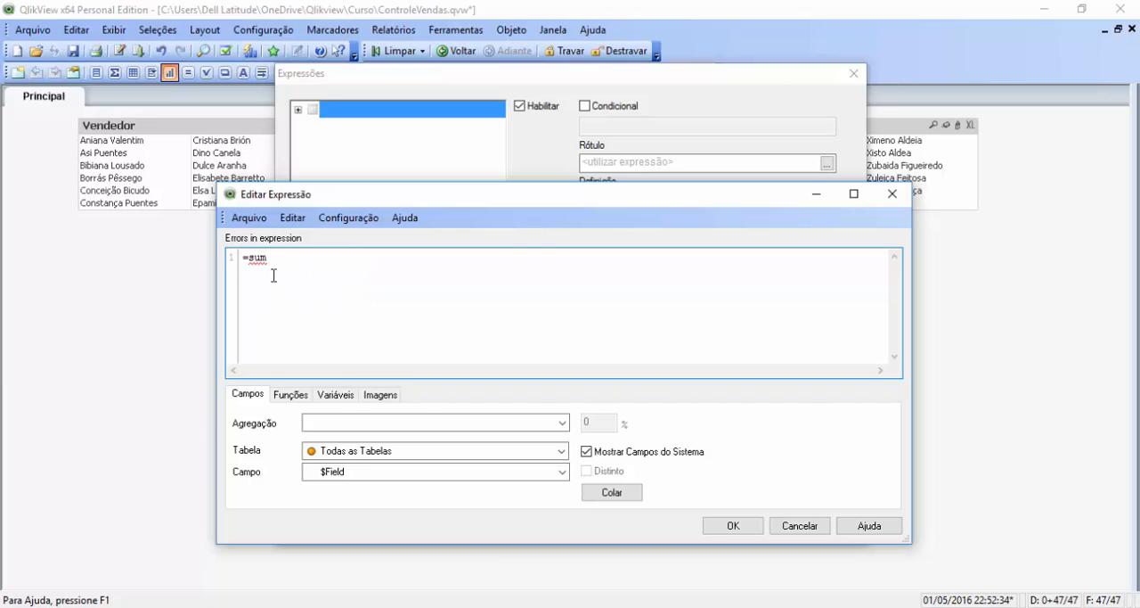
{"action": "type", "text": "(v"}
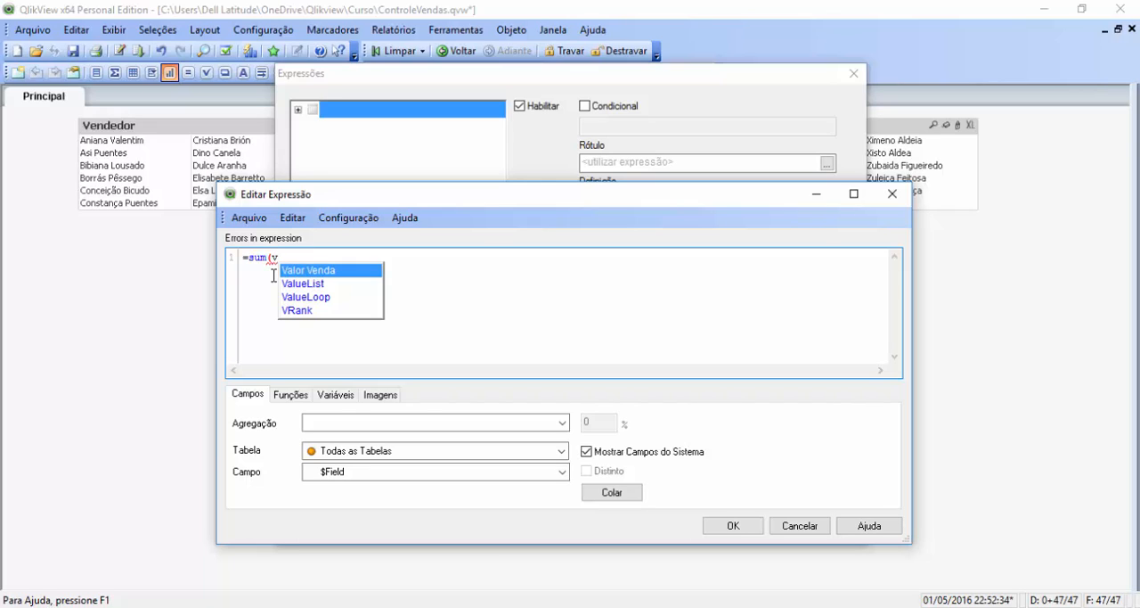
{"action": "key", "text": "Return"}
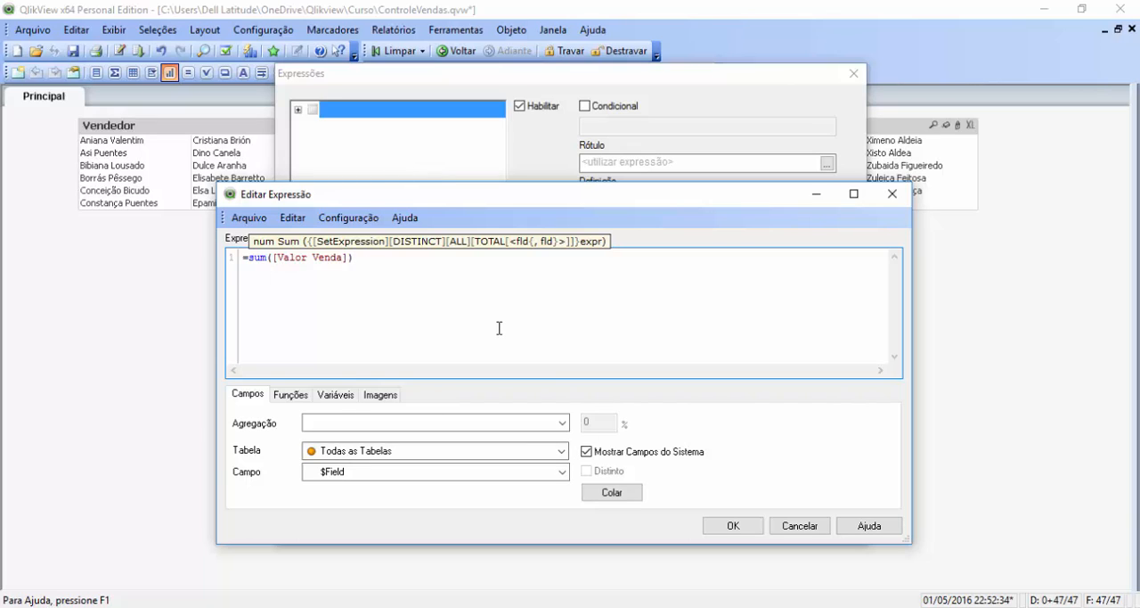
{"action": "key", "text": "Return"}
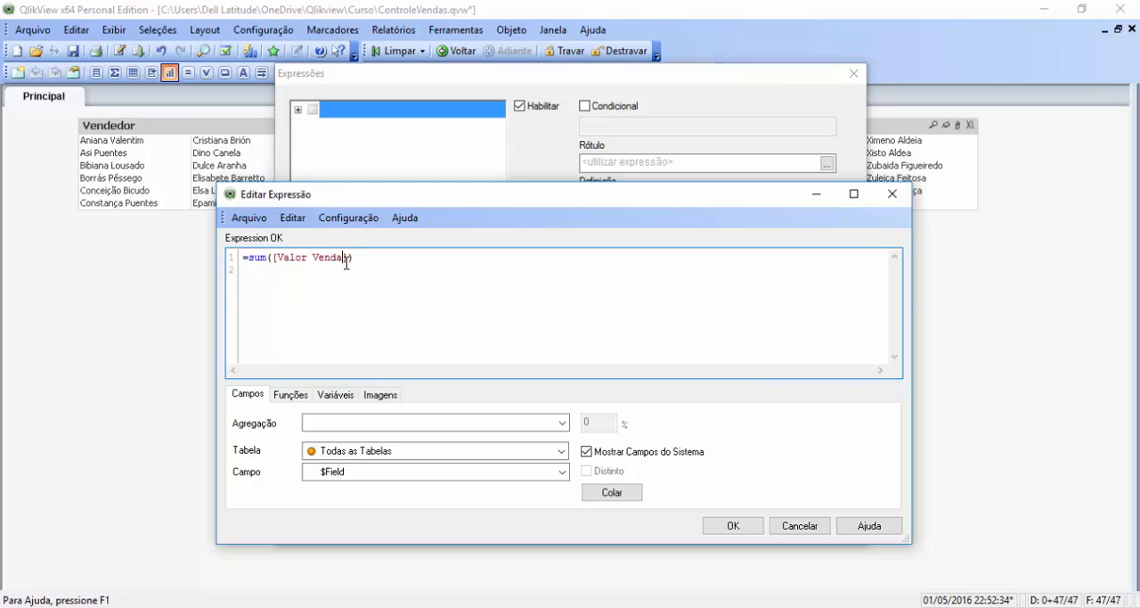
Step: Delete the square bracket that closes Valor Venda in the sum expression and put it back
{"action": "key", "text": "BackSpace"}
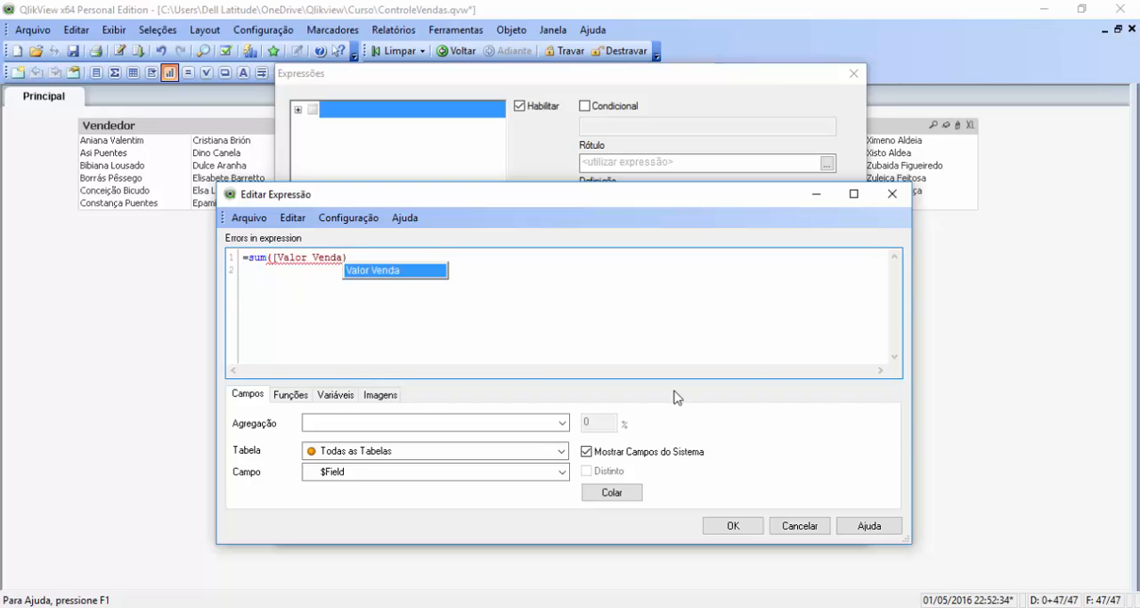
{"action": "left_click", "coordinate": [526, 336]}
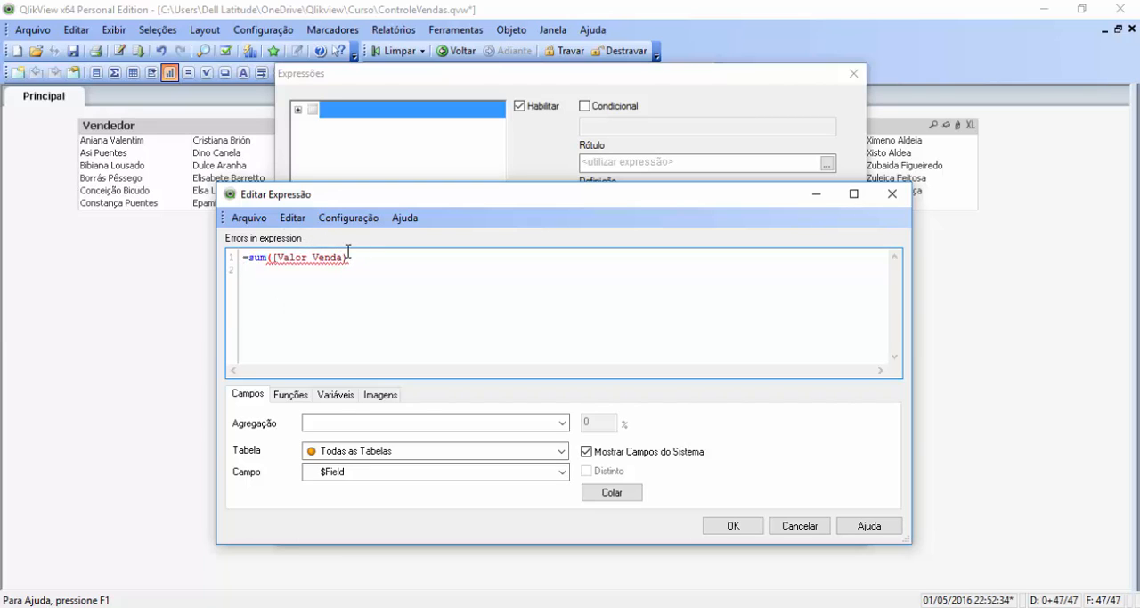
{"action": "left_click_drag", "start_coordinate": [343, 257], "coordinate": [337, 258]}
{"action": "type", "text": "]"}
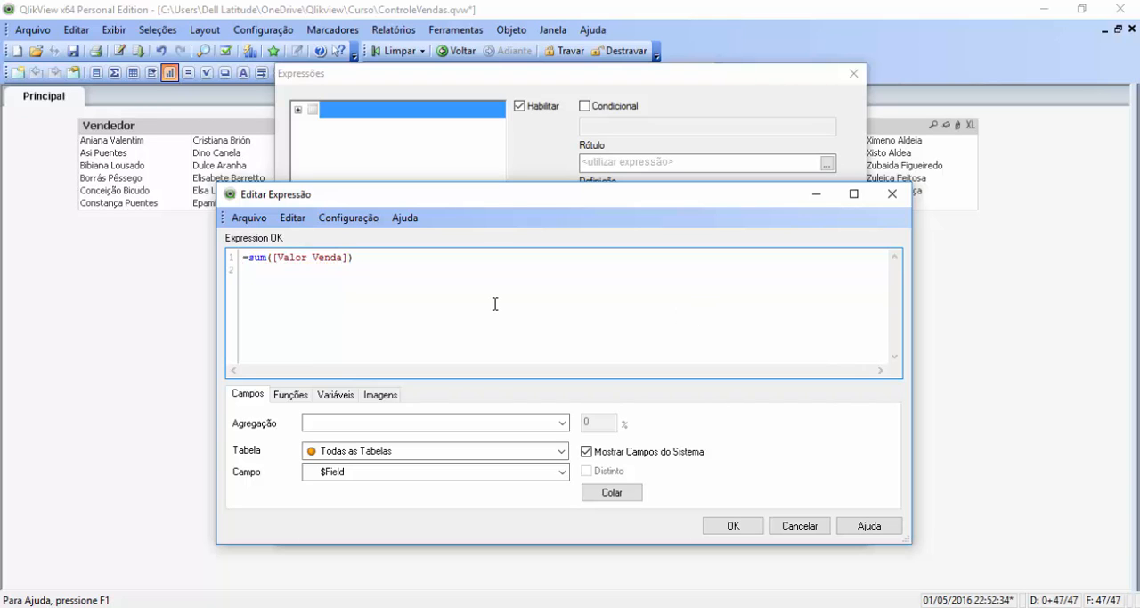
Step: Accept the sum expression and label it Total de Venda
{"action": "left_click", "coordinate": [731, 525]}
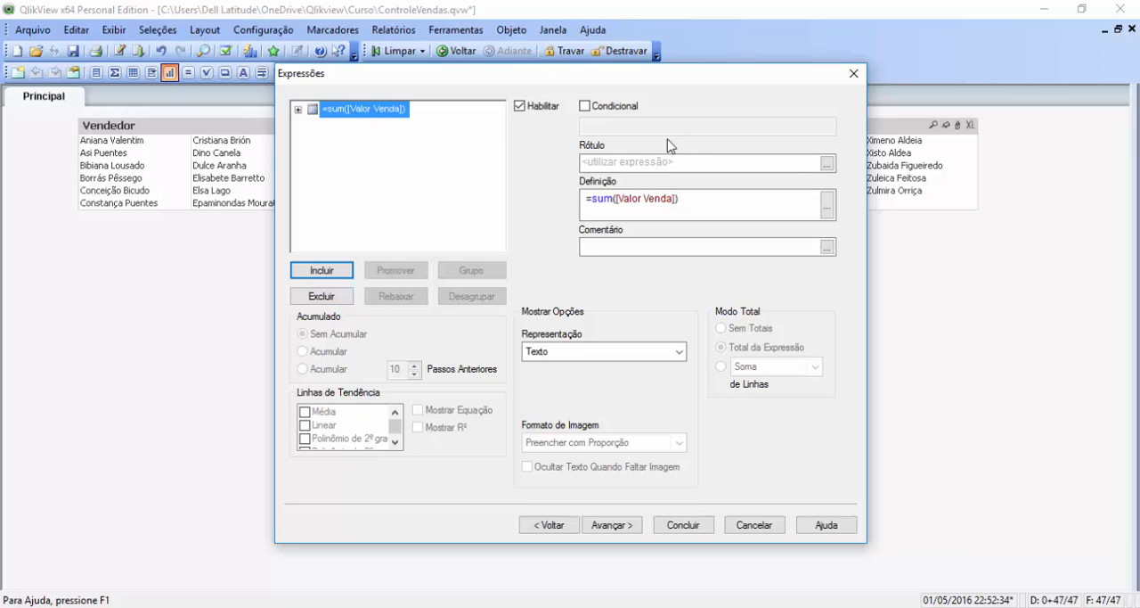
{"action": "left_click", "coordinate": [655, 163]}
{"action": "type", "text": "Tota"}
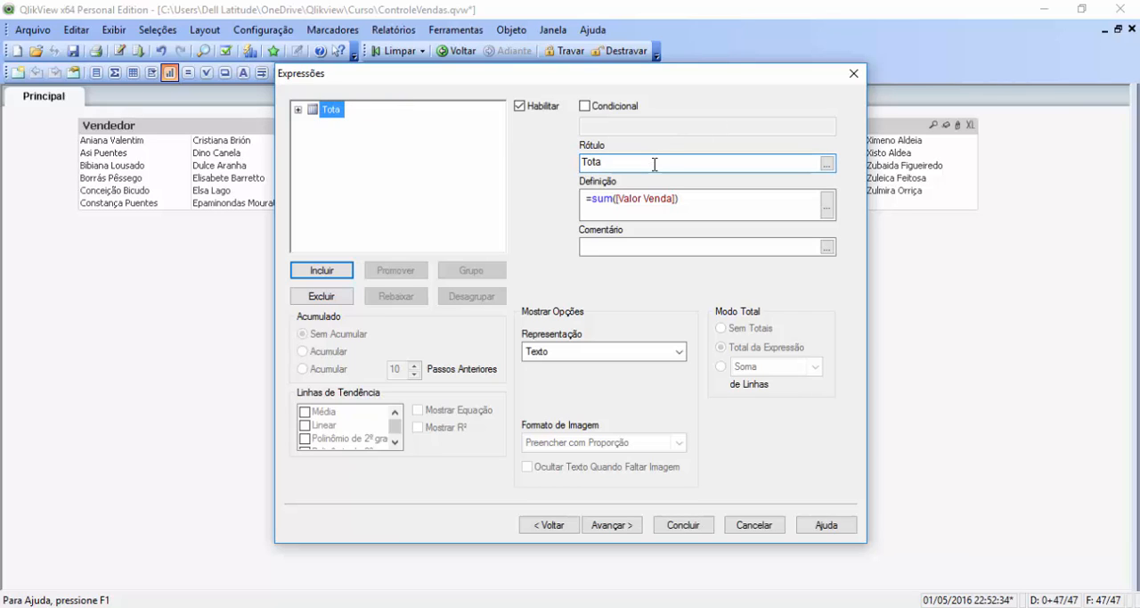
{"action": "type", "text": "l de Venda"}
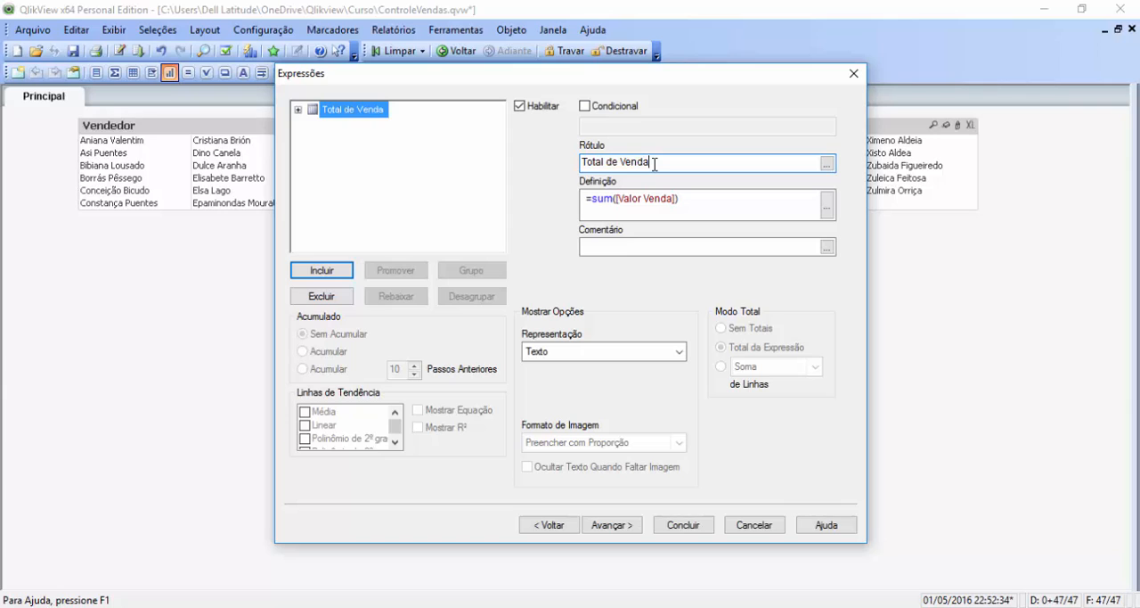
Step: Add a second expression to the pivot table, defined as =Avg([Valor Venda])
{"action": "left_click", "coordinate": [323, 270]}
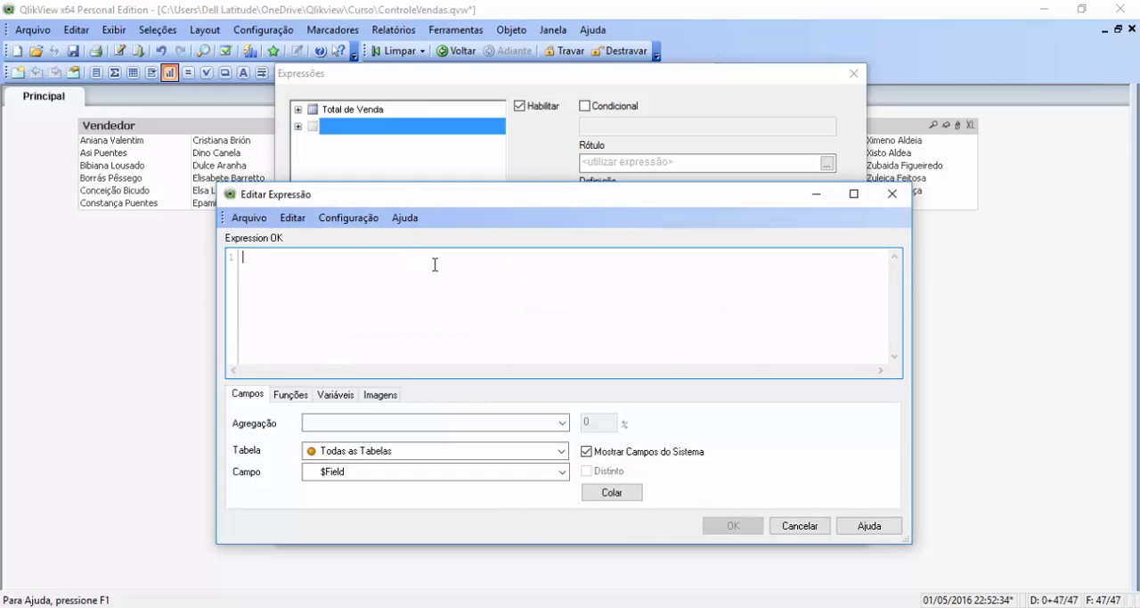
{"action": "type", "text": "="}
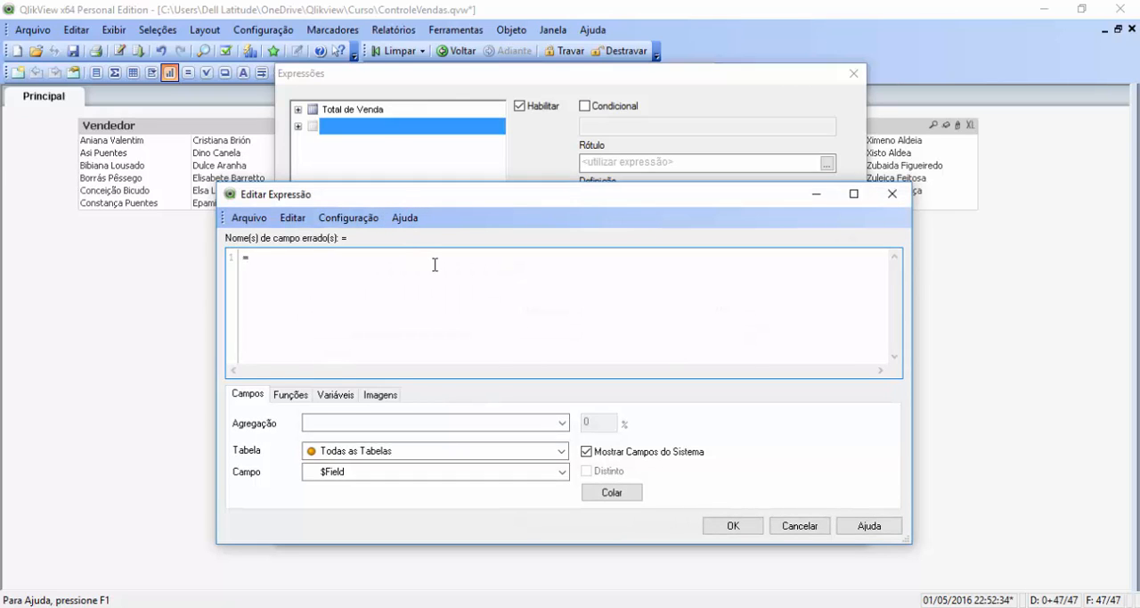
{"action": "type", "text": "av"}
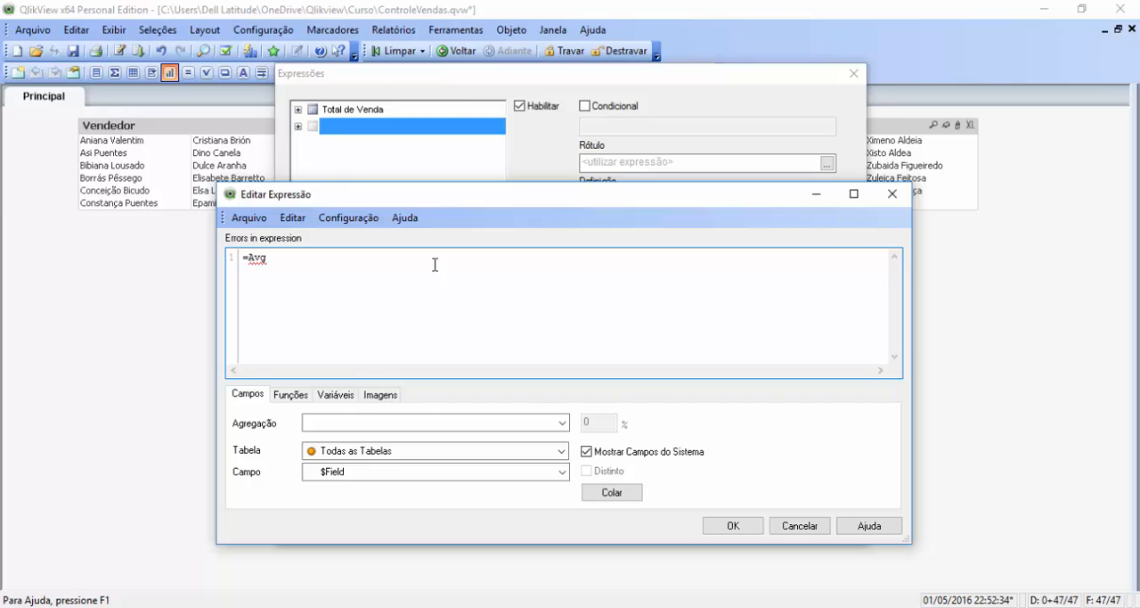
{"action": "type", "text": "("}
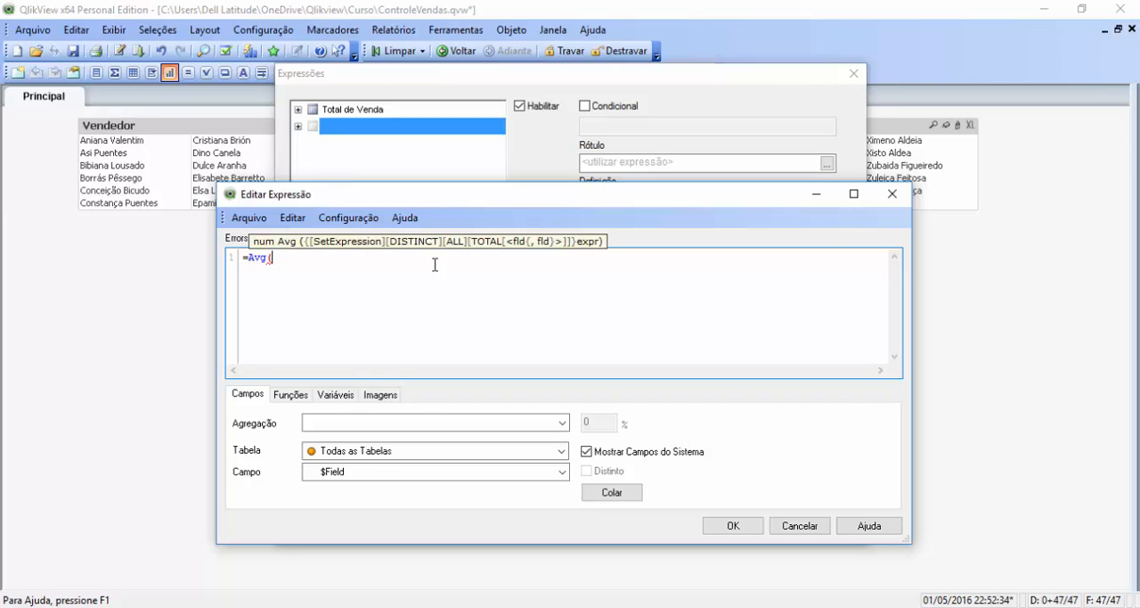
{"action": "type", "text": "va"}
{"action": "key", "text": "Return"}
{"action": "type", "text": ")"}
{"action": "left_click", "coordinate": [729, 525]}
Step: Label the average expression Média Valor de Venda and proceed to the sorting settings
{"action": "left_click", "coordinate": [611, 163]}
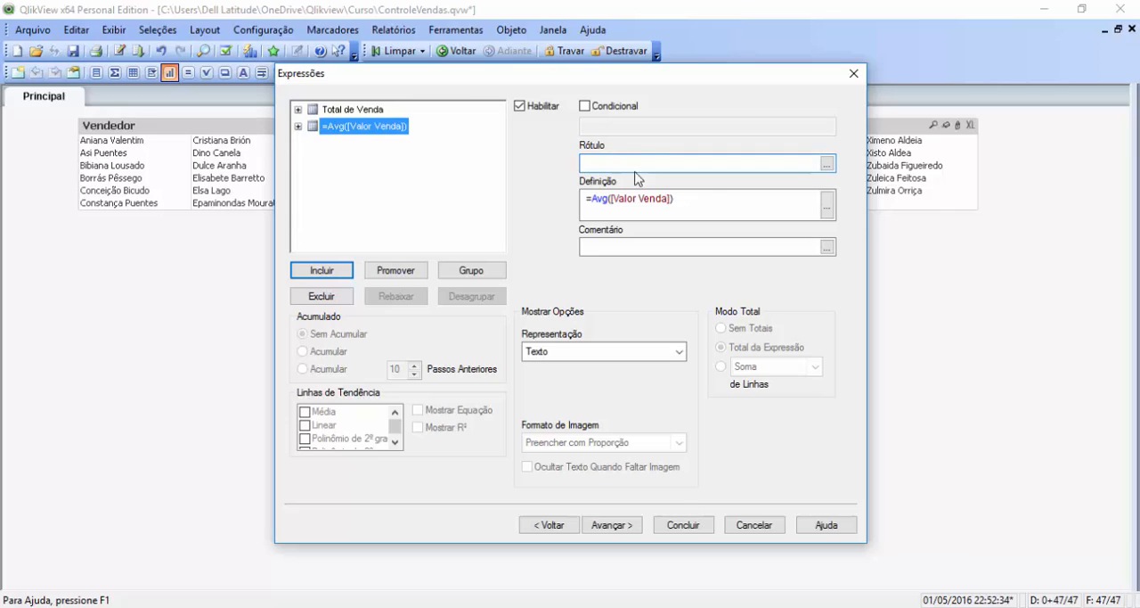
{"action": "type", "text": "Média"}
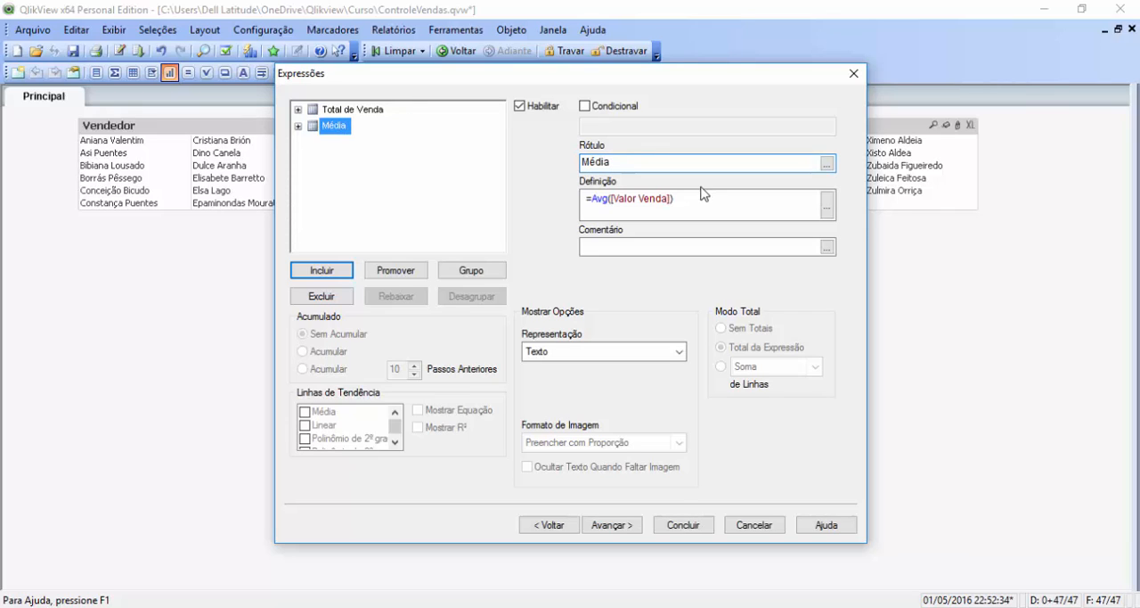
{"action": "type", "text": " Valor da"}
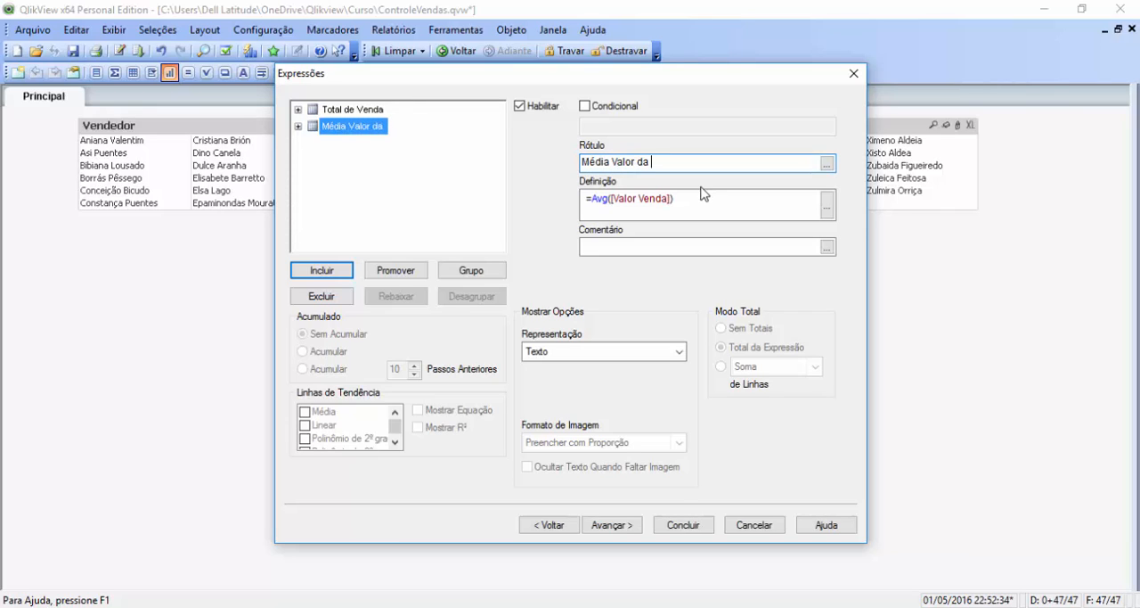
{"action": "key", "text": "BackSpace"}
{"action": "type", "text": "e Venda"}
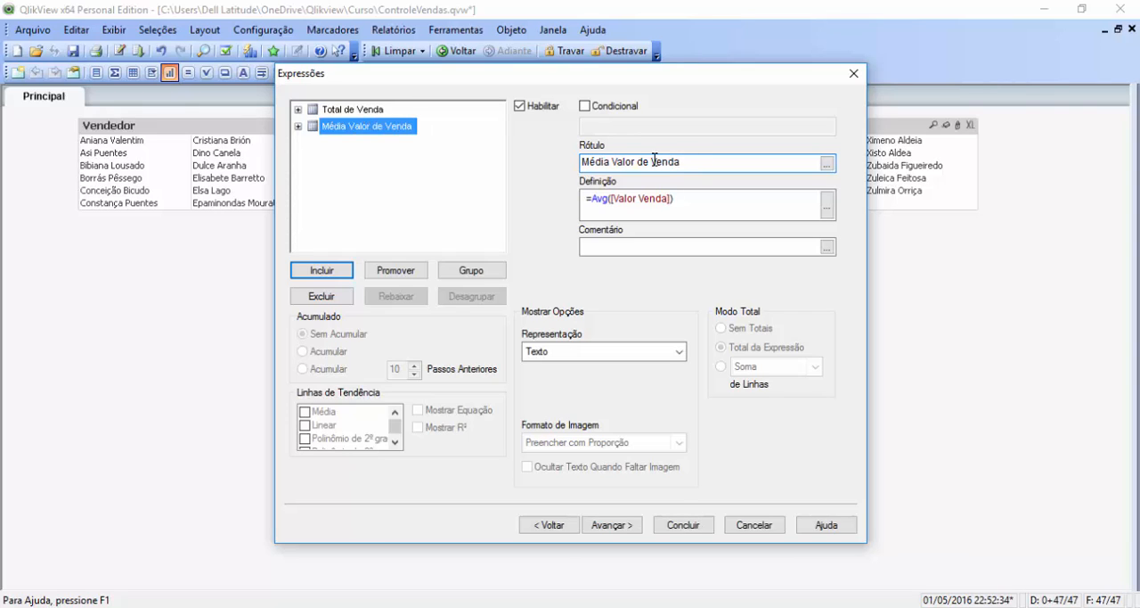
{"action": "left_click", "coordinate": [616, 526]}
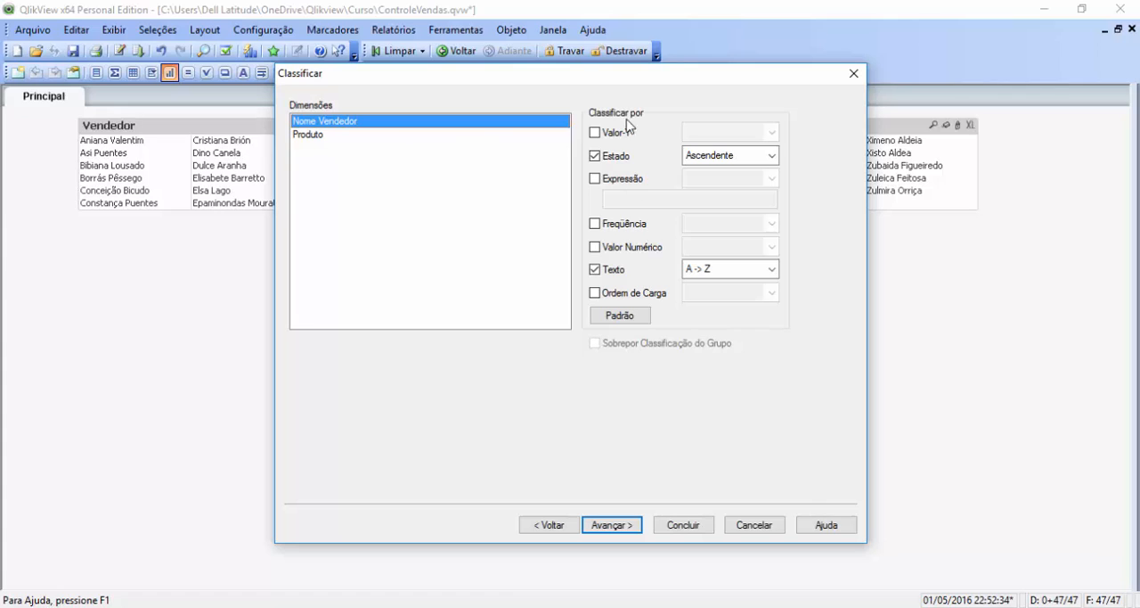
Step: Keep the default sorting and turn on subtotals for Nome Vendedor and Produto, continuing to the visual effects settings
{"action": "left_click", "coordinate": [614, 528]}
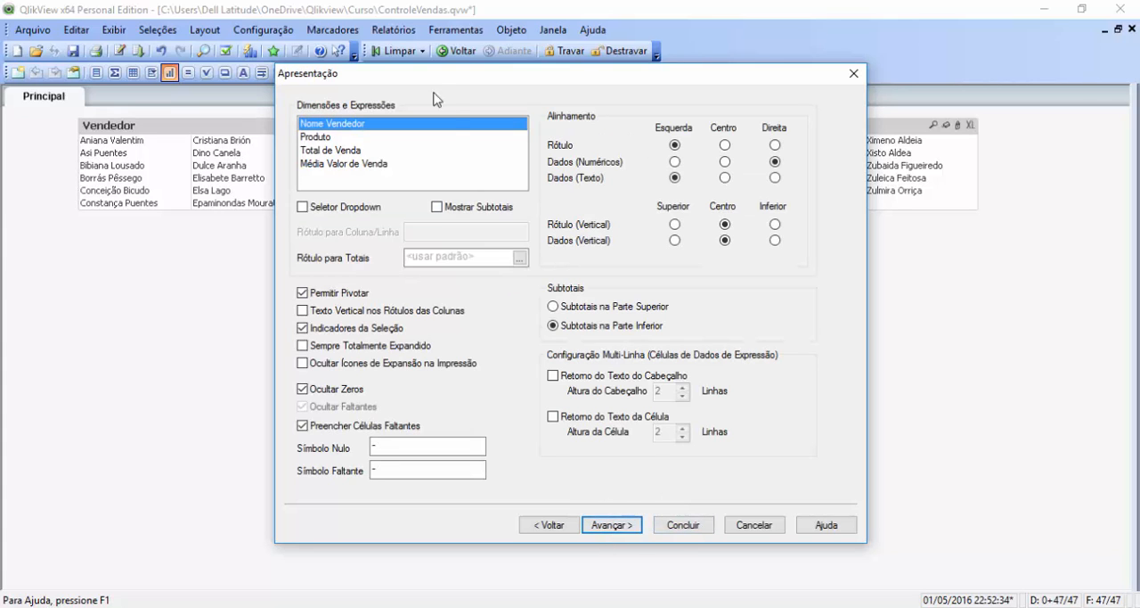
{"action": "left_click", "coordinate": [359, 150]}
{"action": "left_click", "coordinate": [353, 137]}
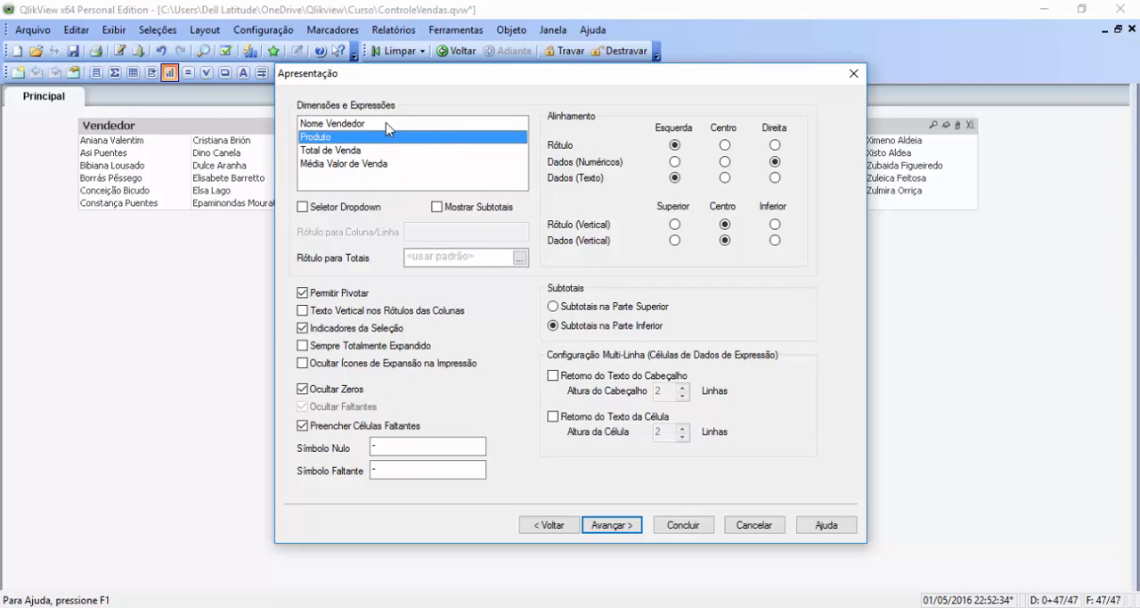
{"action": "left_click", "coordinate": [384, 124]}
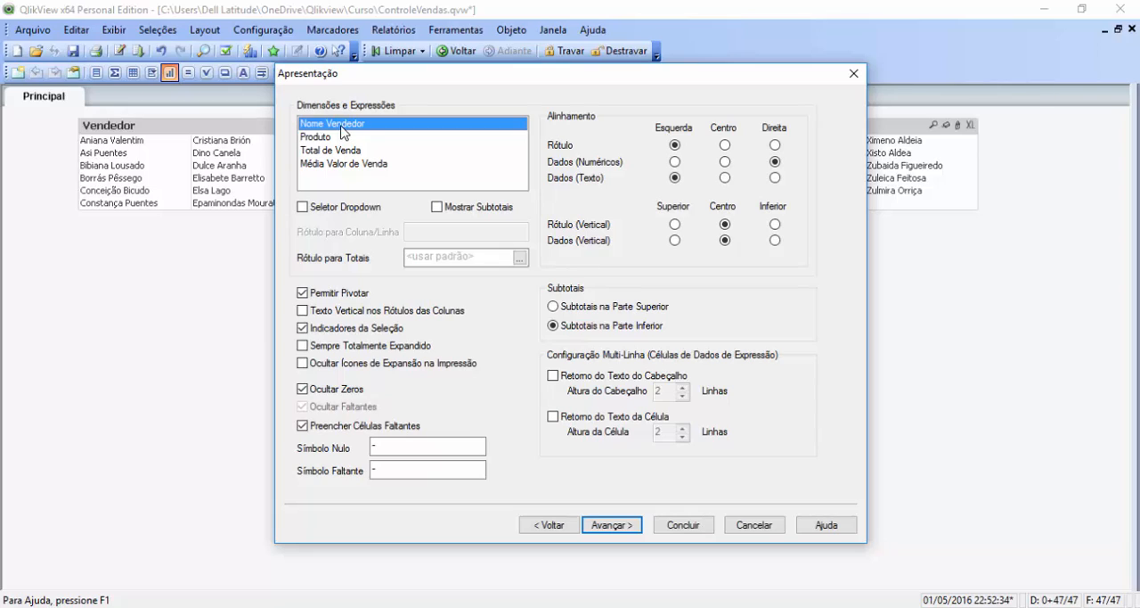
{"action": "left_click", "coordinate": [437, 207]}
{"action": "left_click", "coordinate": [342, 138]}
{"action": "left_click", "coordinate": [437, 206]}
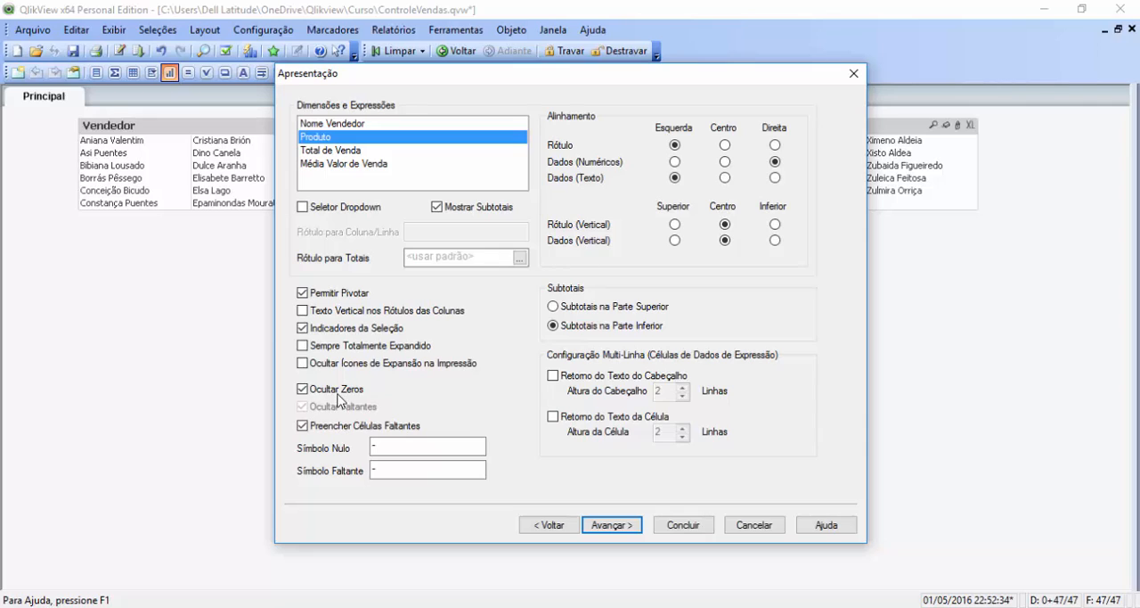
{"action": "left_click", "coordinate": [611, 524]}
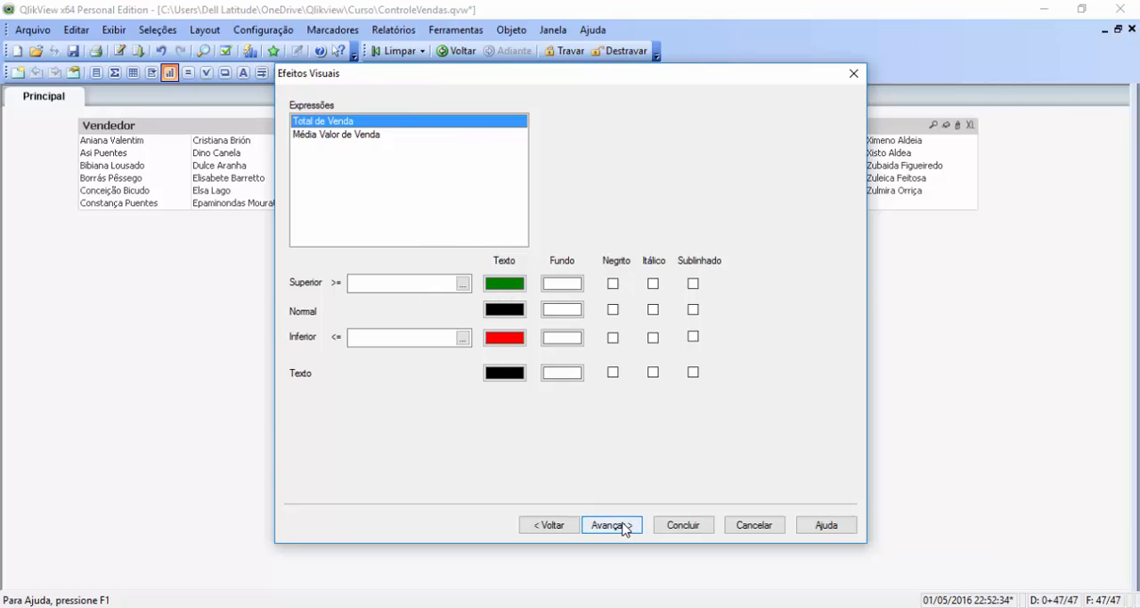
Step: Keep the default visual effects for both expressions and the Claro style, proceeding to the number format settings
{"action": "left_click", "coordinate": [358, 134]}
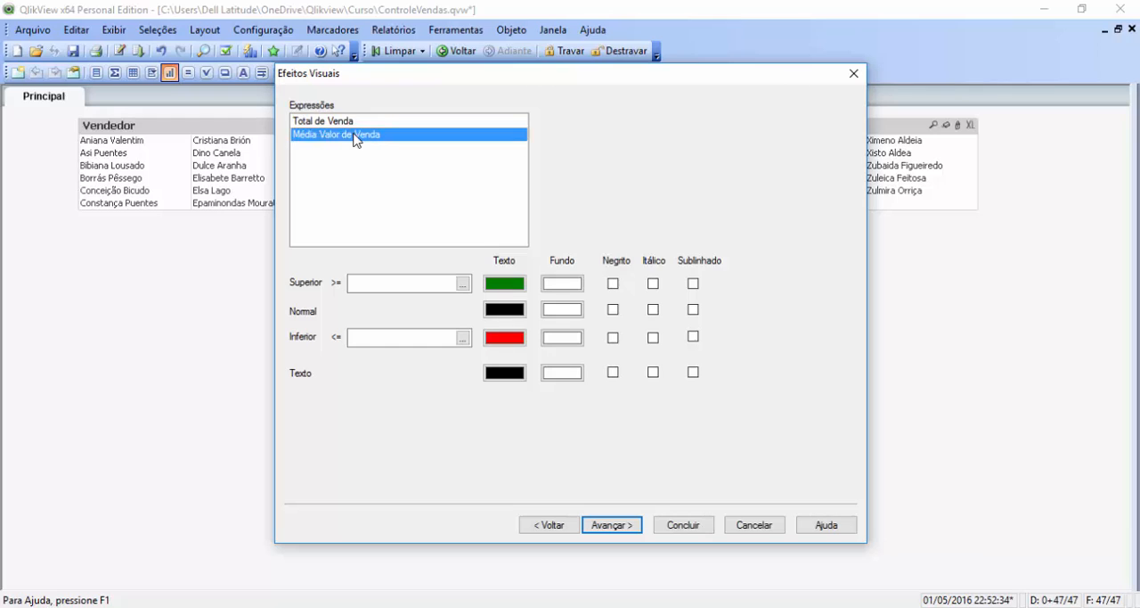
{"action": "left_click", "coordinate": [353, 120]}
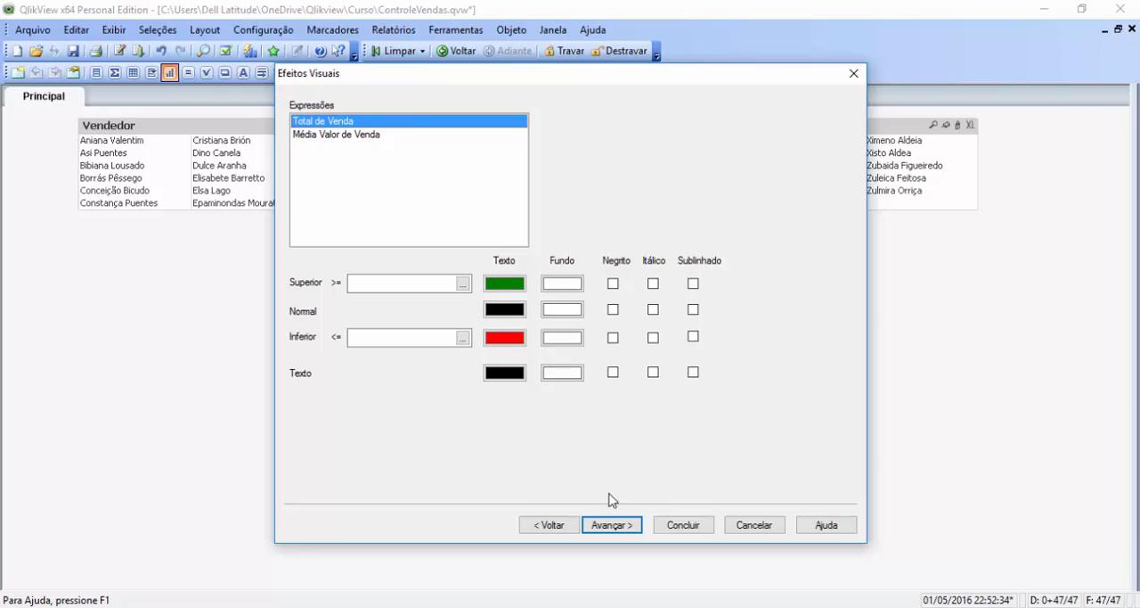
{"action": "left_click", "coordinate": [613, 525]}
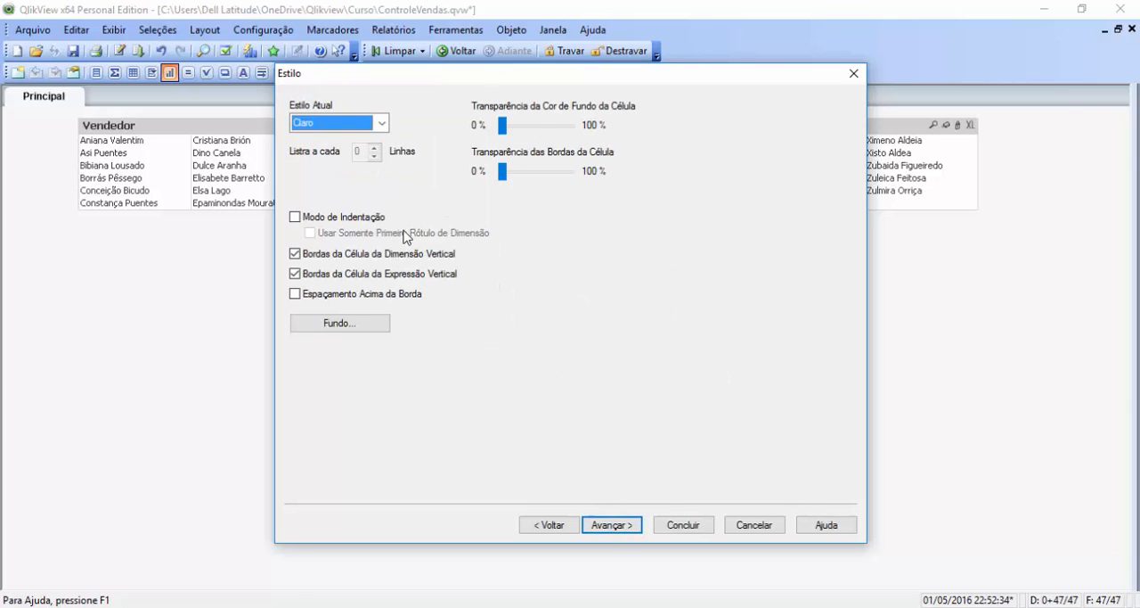
{"action": "left_click", "coordinate": [342, 126]}
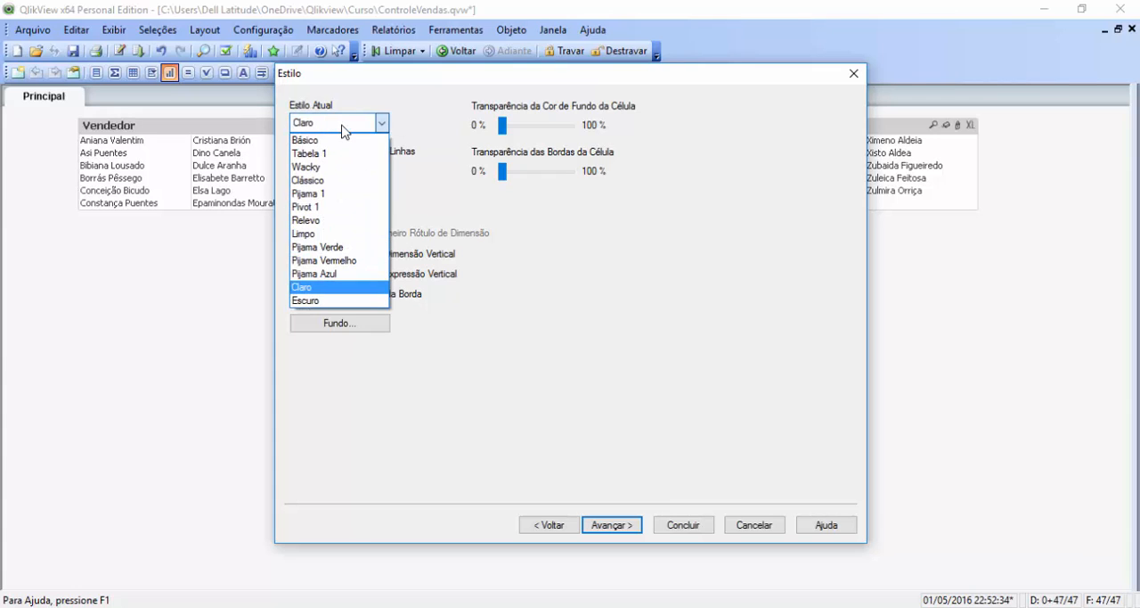
{"action": "left_click", "coordinate": [634, 339]}
{"action": "left_click", "coordinate": [626, 531]}
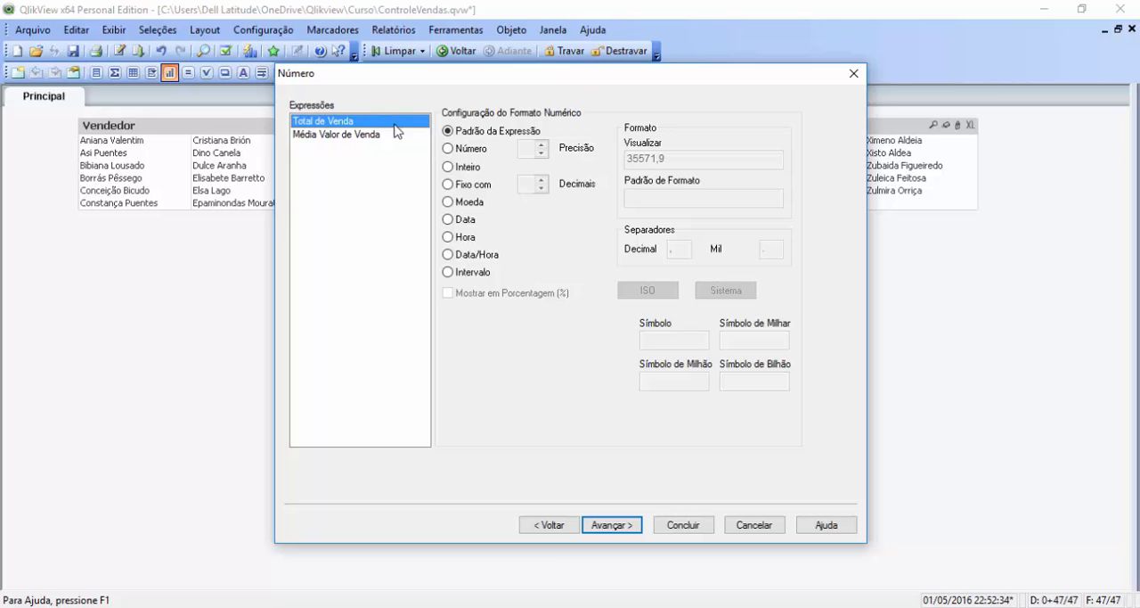
Step: Format Total de Venda and Média Valor de Venda as Moeda and proceed to the font settings
{"action": "left_click", "coordinate": [448, 202]}
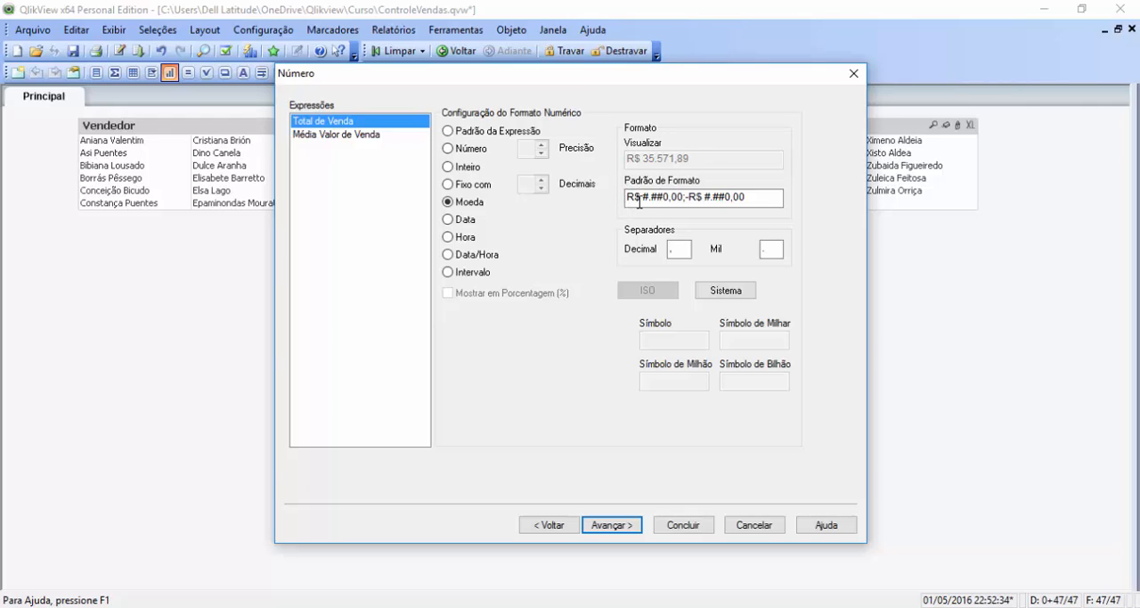
{"action": "left_click", "coordinate": [370, 135]}
{"action": "left_click", "coordinate": [449, 203]}
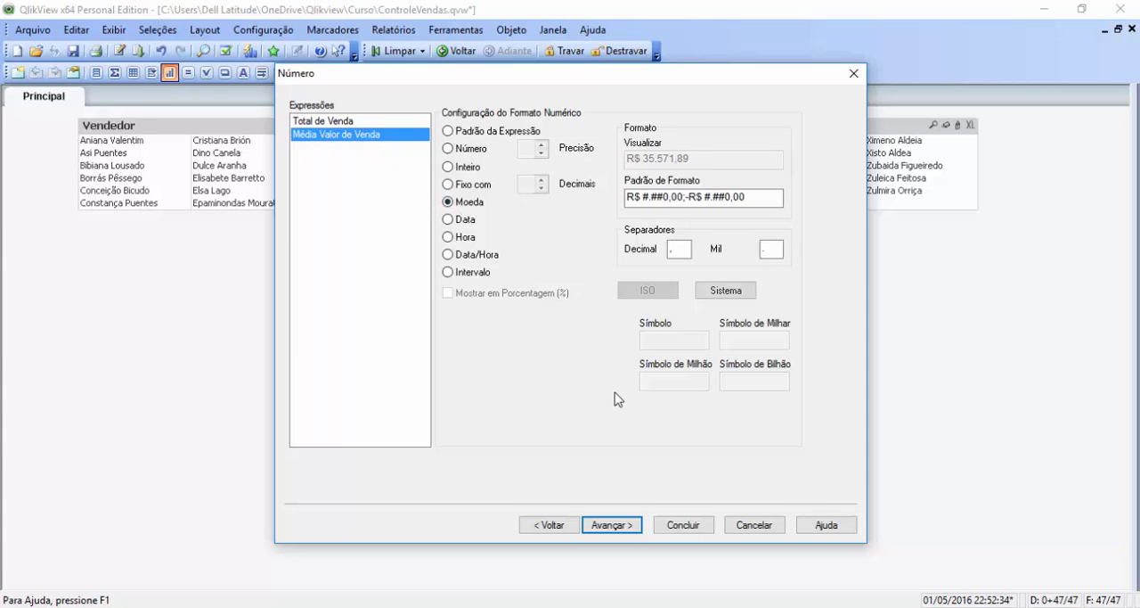
{"action": "left_click", "coordinate": [612, 524]}
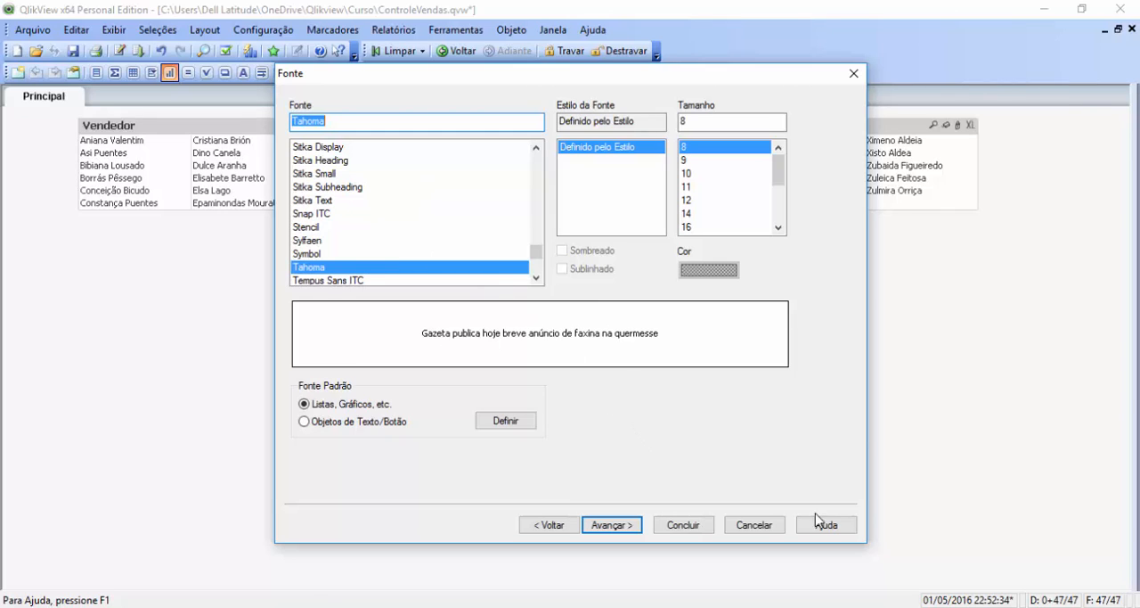
Step: Finish the pivot table with default font and layout, adding the Copiar Imagem para a Área de Transferência title icon, and place it below the Vendedor list
{"action": "left_click", "coordinate": [618, 526]}
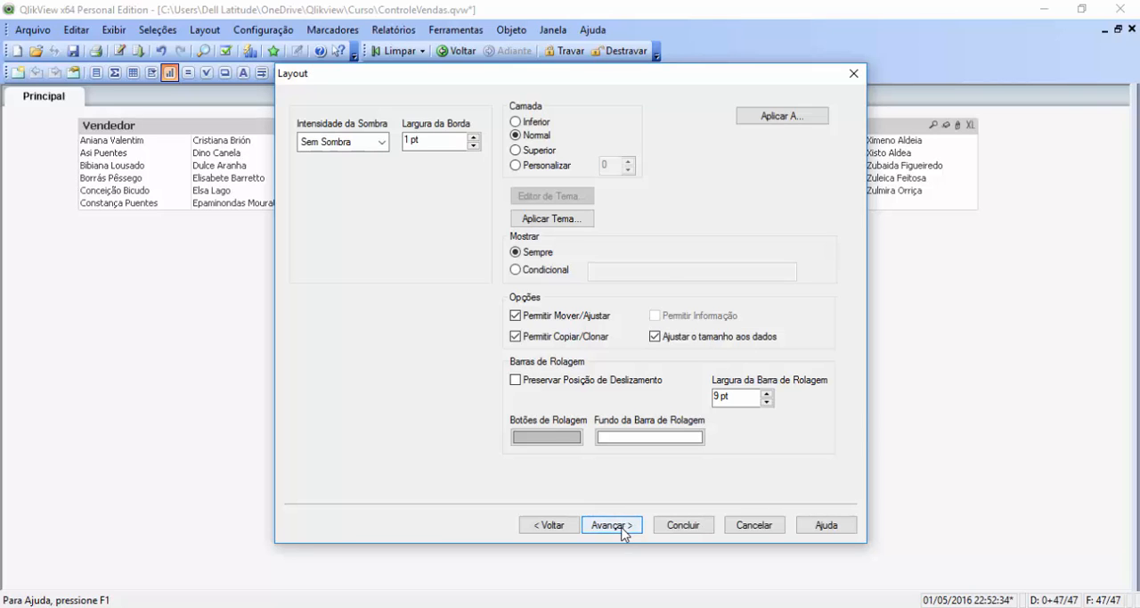
{"action": "left_click", "coordinate": [618, 525]}
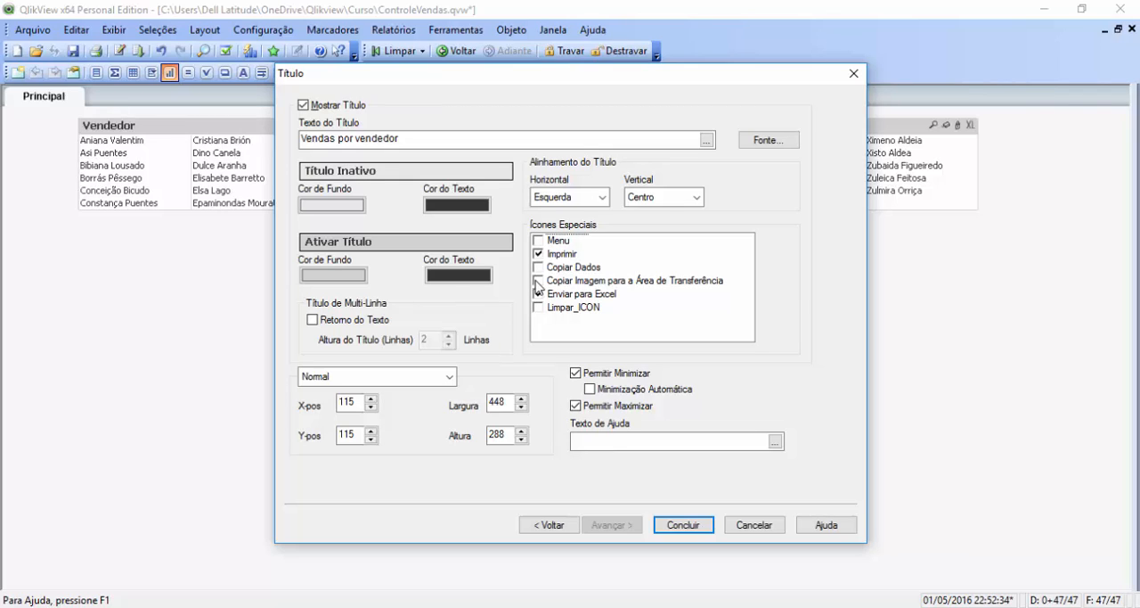
{"action": "left_click", "coordinate": [538, 280]}
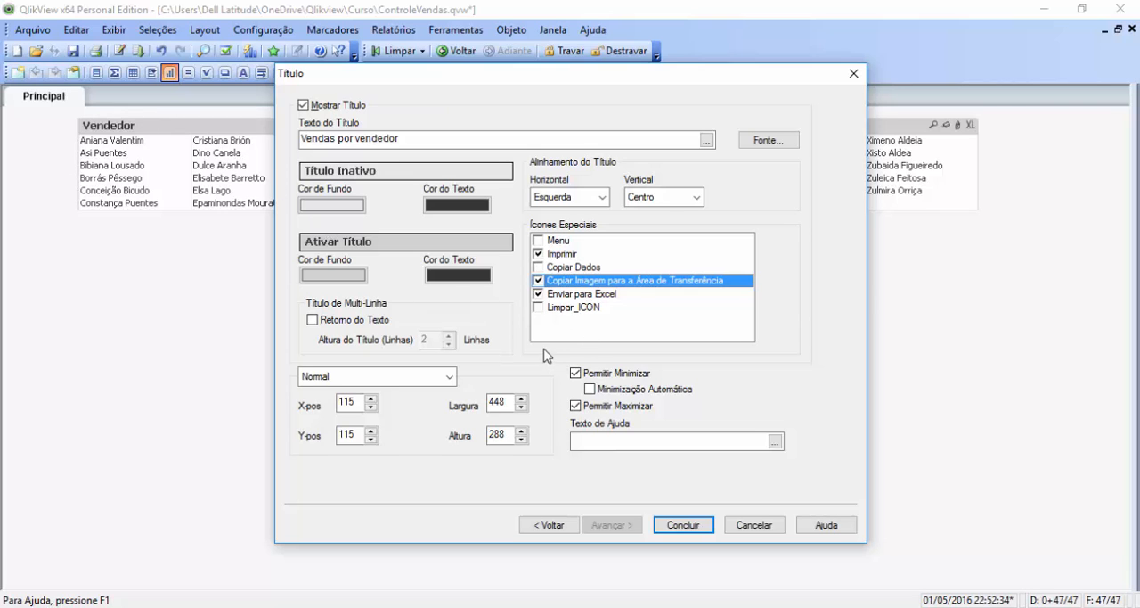
{"action": "left_click", "coordinate": [683, 524]}
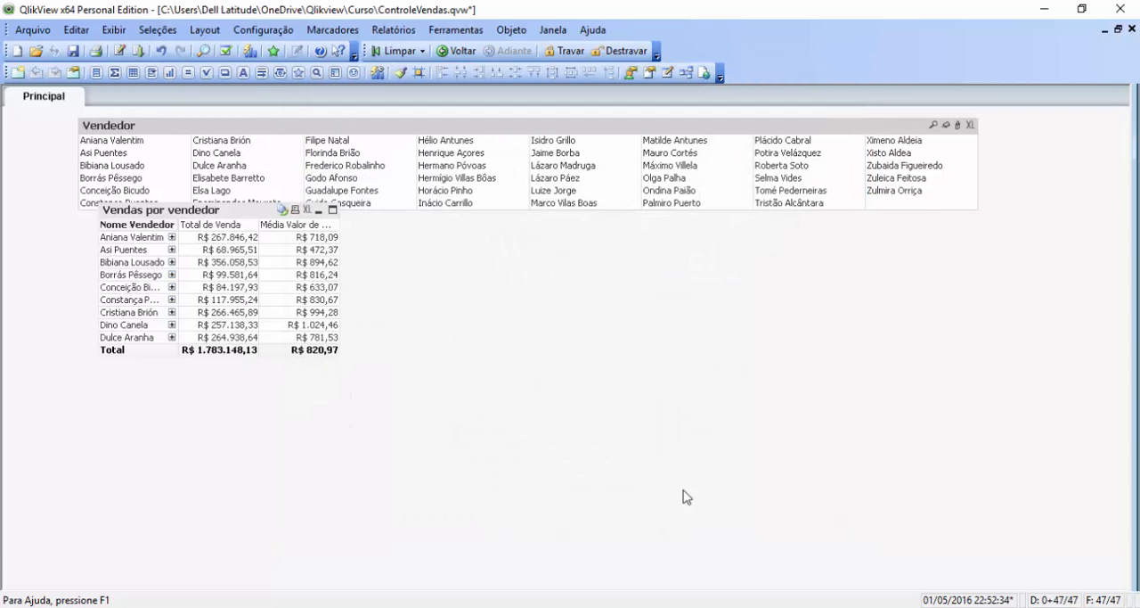
{"action": "left_click_drag", "start_coordinate": [230, 210], "coordinate": [215, 250]}
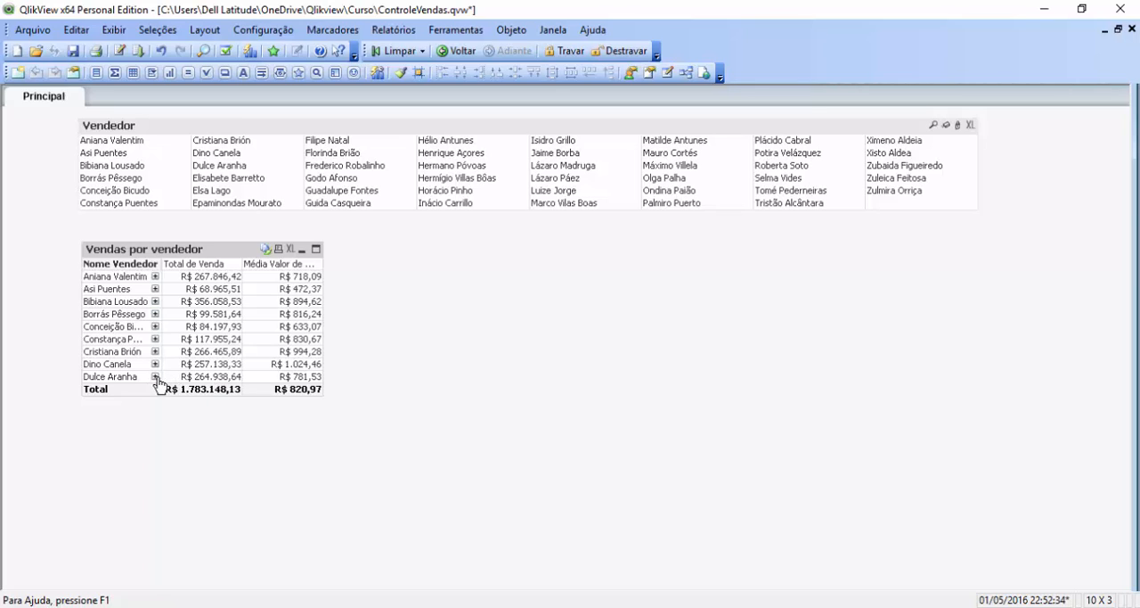
Step: Expand and collapse the product breakdown of the first two sellers in the pivot table
{"action": "left_click", "coordinate": [155, 278]}
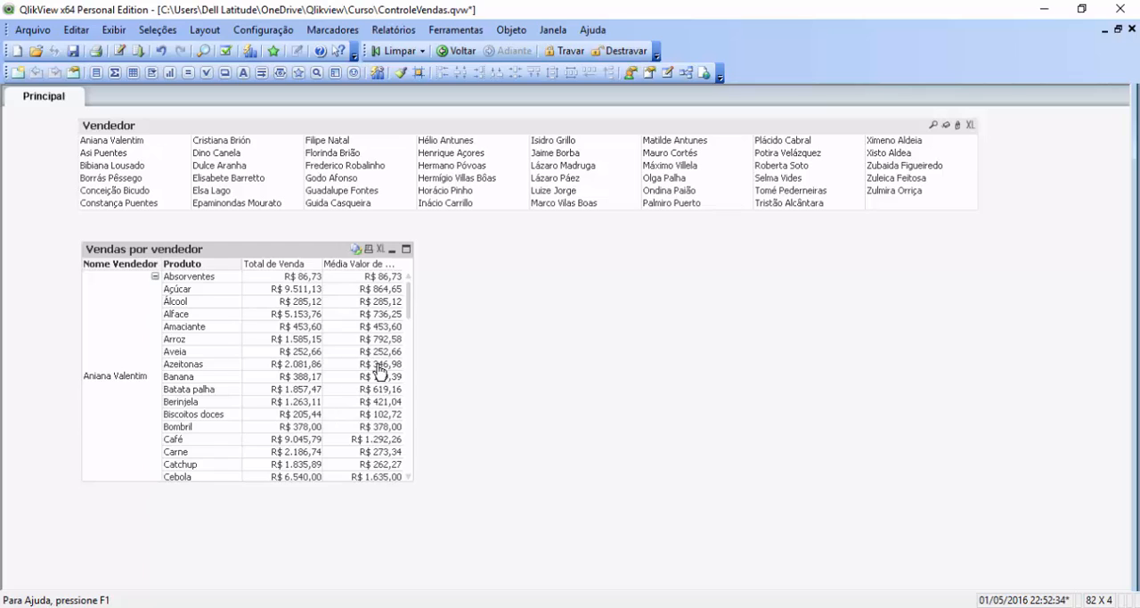
{"action": "left_click", "coordinate": [156, 278]}
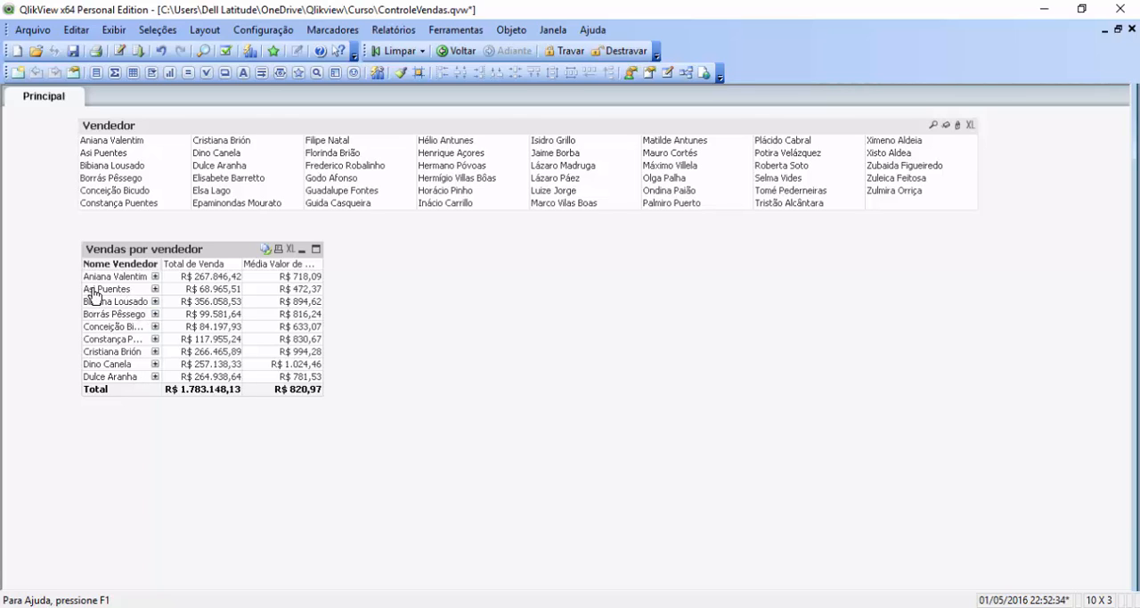
{"action": "left_click", "coordinate": [156, 290]}
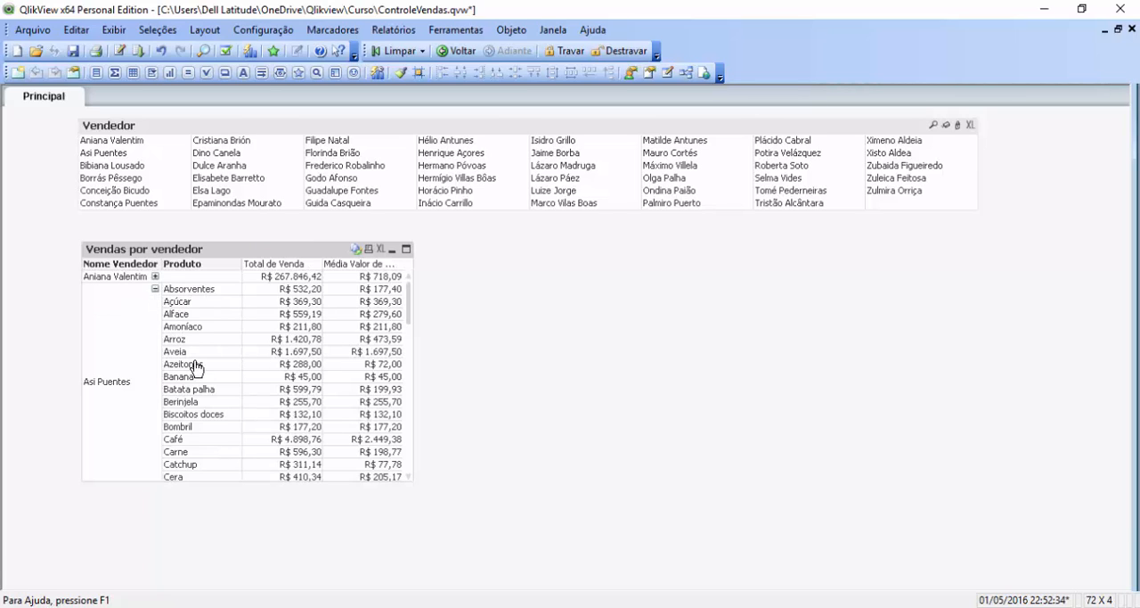
{"action": "left_click", "coordinate": [156, 289]}
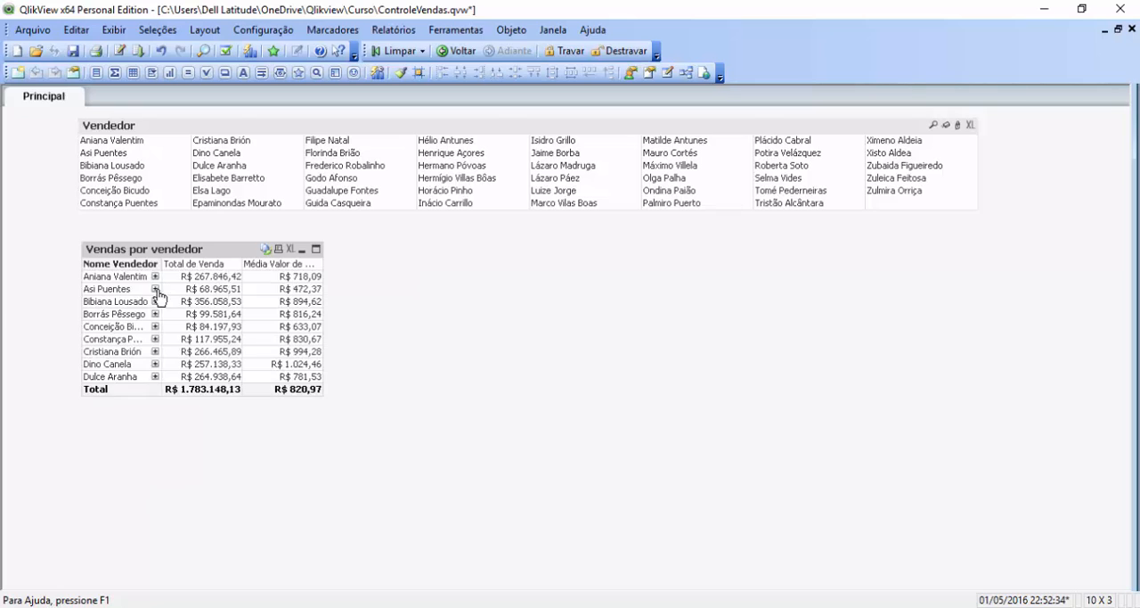
Step: Shift the pivot table down and create a Produto list box just below the Vendedor list, aligned with its edge
{"action": "left_click_drag", "start_coordinate": [182, 250], "coordinate": [182, 357]}
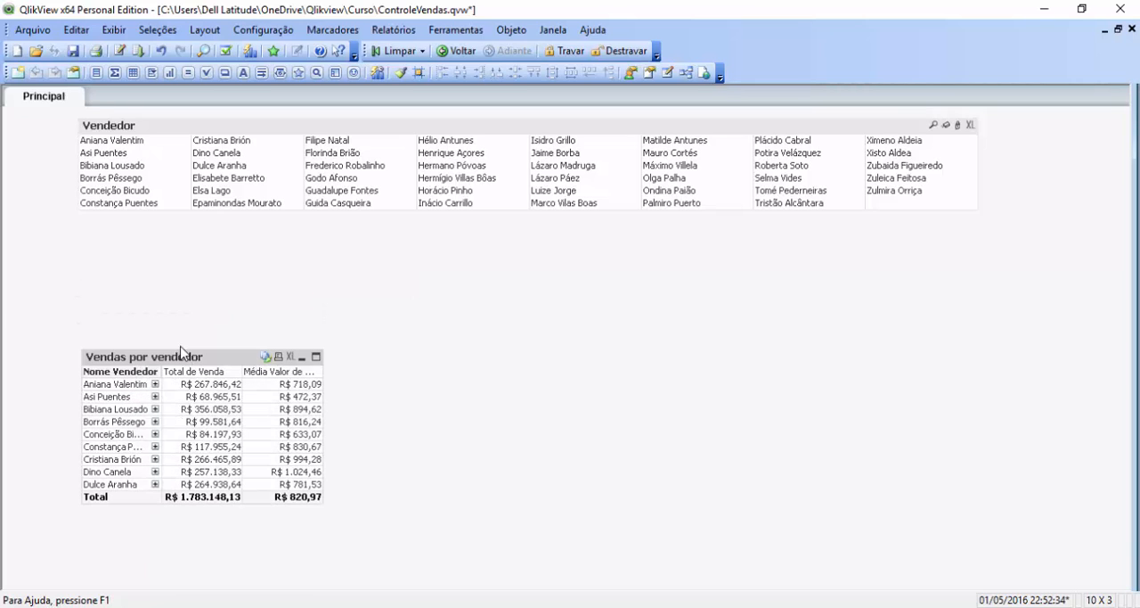
{"action": "left_click", "coordinate": [96, 72]}
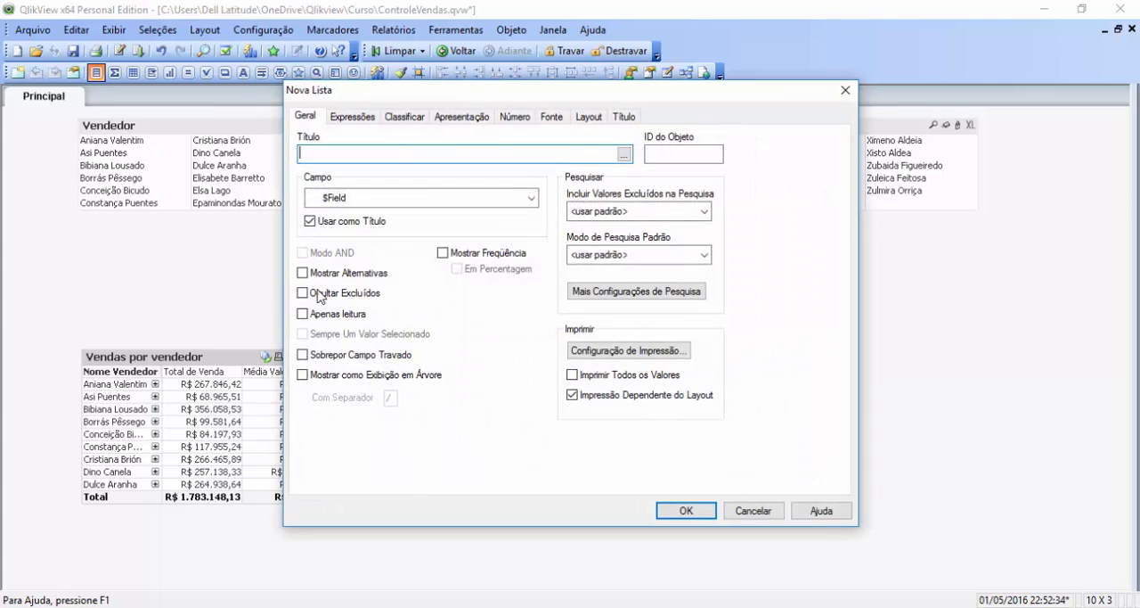
{"action": "left_click", "coordinate": [357, 198]}
{"action": "left_click", "coordinate": [615, 437]}
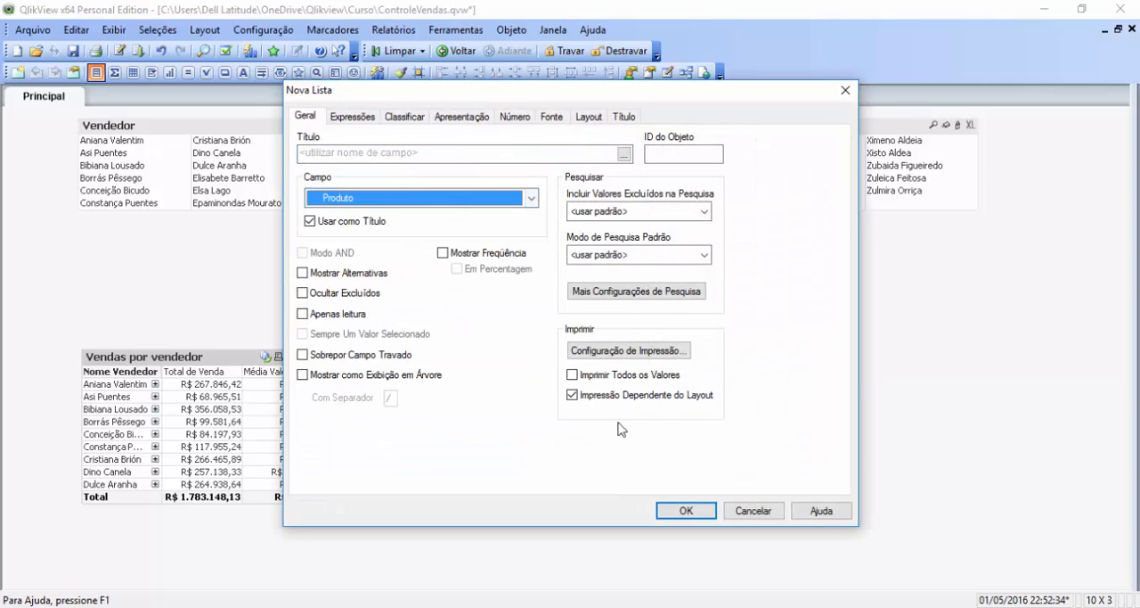
{"action": "left_click", "coordinate": [684, 509]}
{"action": "left_click_drag", "start_coordinate": [182, 234], "coordinate": [142, 232]}
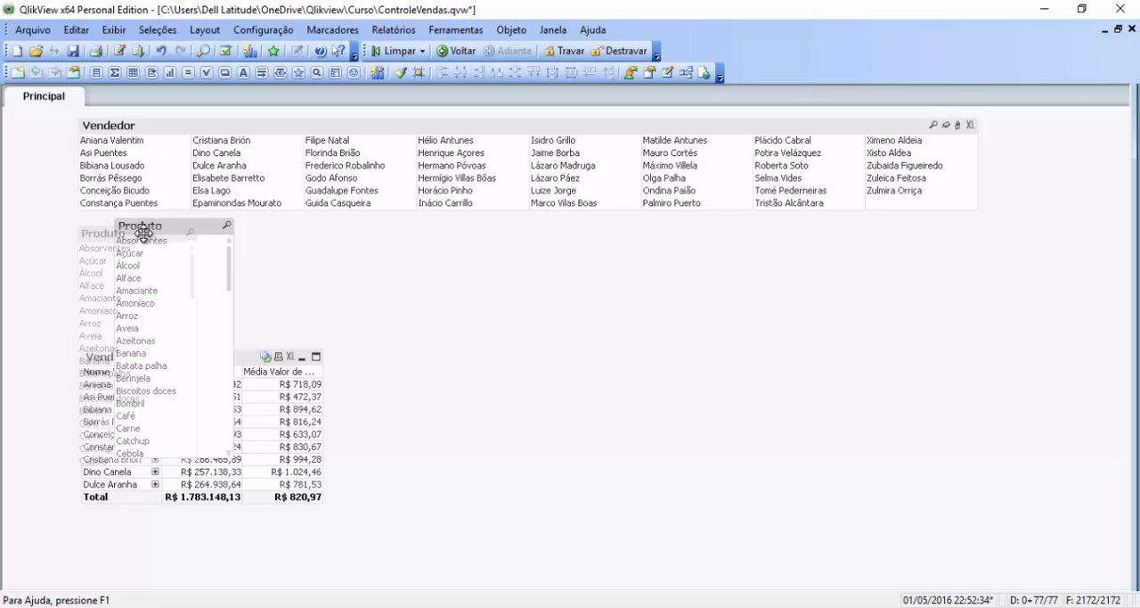
Step: Turn off Coluna Única in the Produto list box's presentation properties
{"action": "right_click", "coordinate": [143, 224]}
{"action": "left_click", "coordinate": [204, 236]}
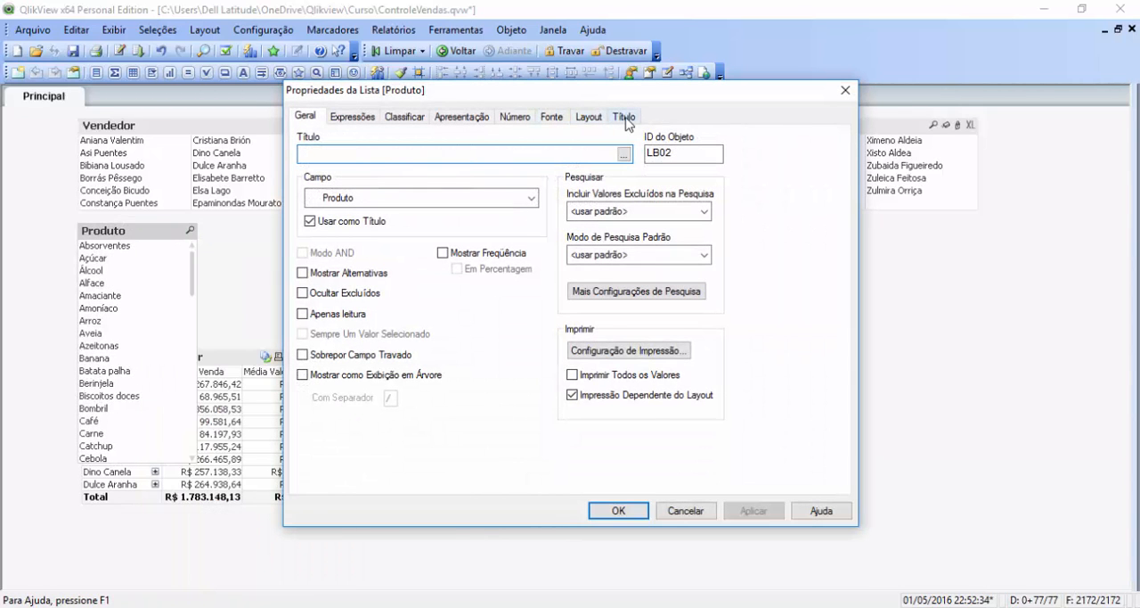
{"action": "left_click", "coordinate": [629, 123]}
{"action": "left_click", "coordinate": [444, 120]}
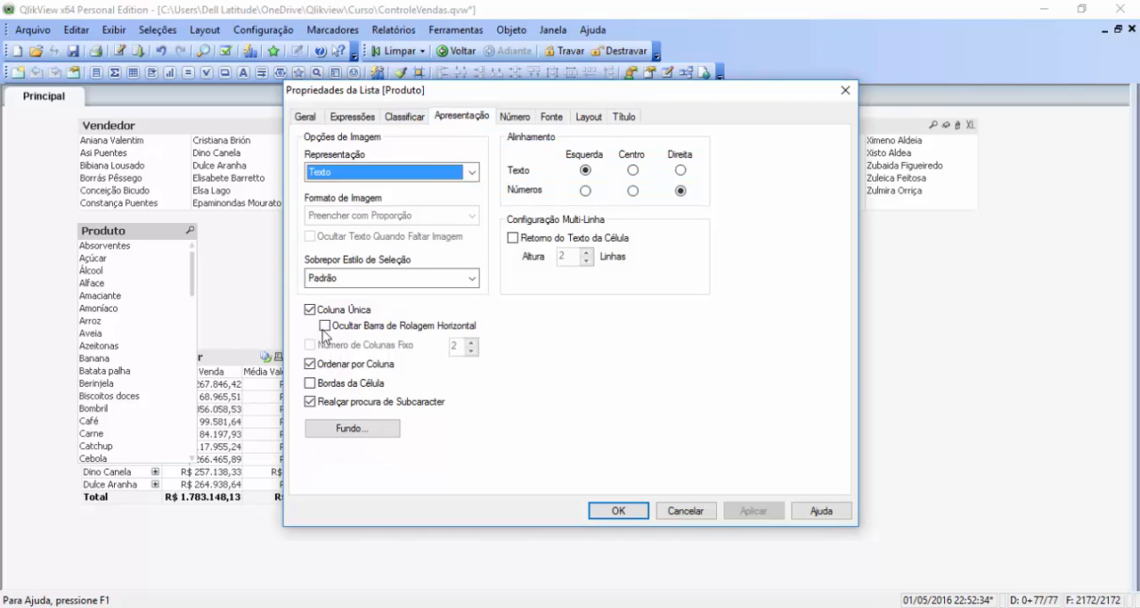
{"action": "left_click", "coordinate": [312, 310]}
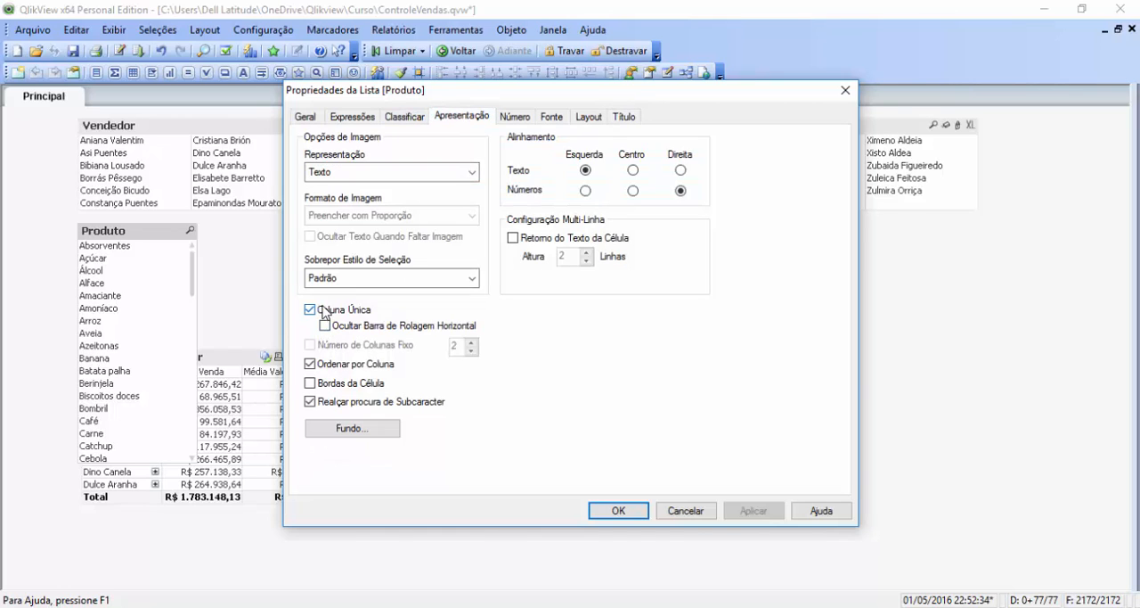
Step: Add the Limpar_ICON and Travar/Destravar icons to the Produto list's title and apply the properties
{"action": "left_click", "coordinate": [616, 119]}
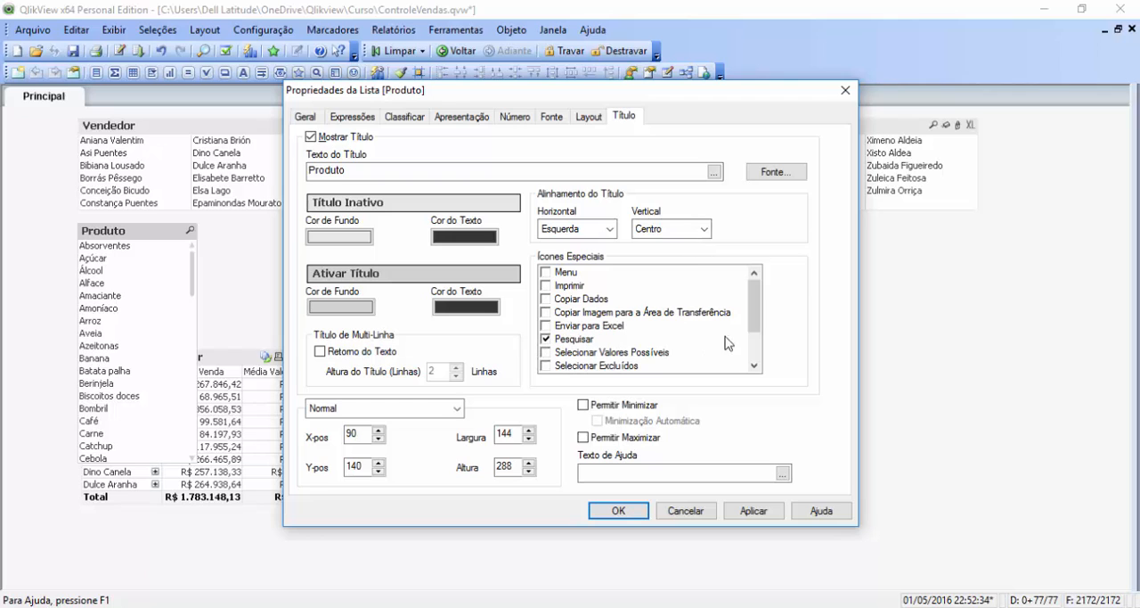
{"action": "scroll", "coordinate": [753, 356], "scroll_direction": "down", "scroll_amount": 2}
{"action": "left_click", "coordinate": [546, 338]}
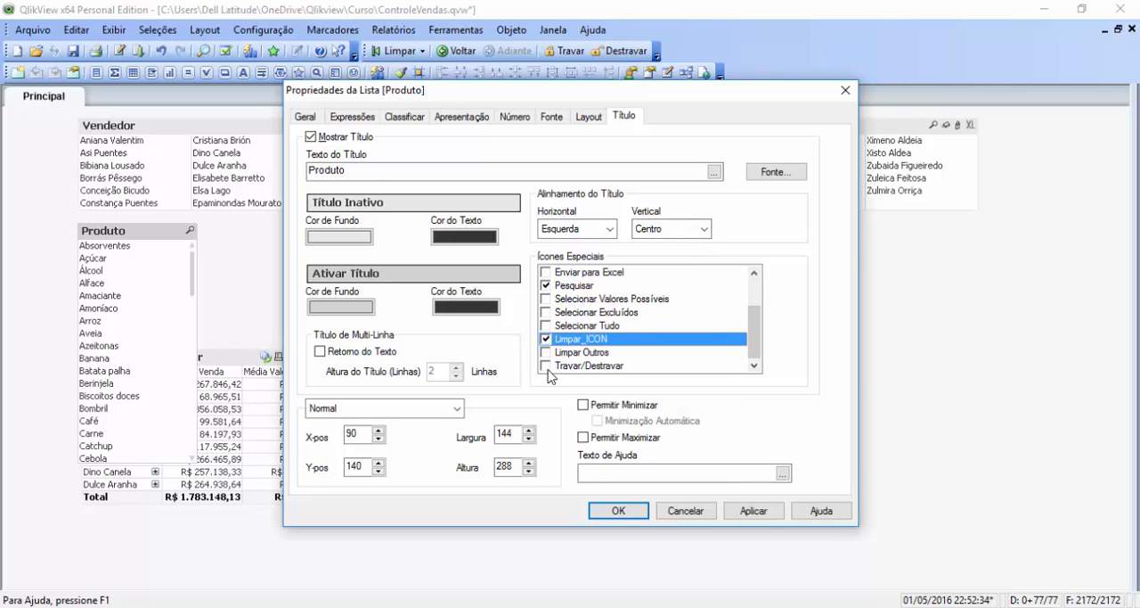
{"action": "left_click", "coordinate": [545, 366]}
{"action": "left_click", "coordinate": [750, 514]}
{"action": "left_click", "coordinate": [619, 511]}
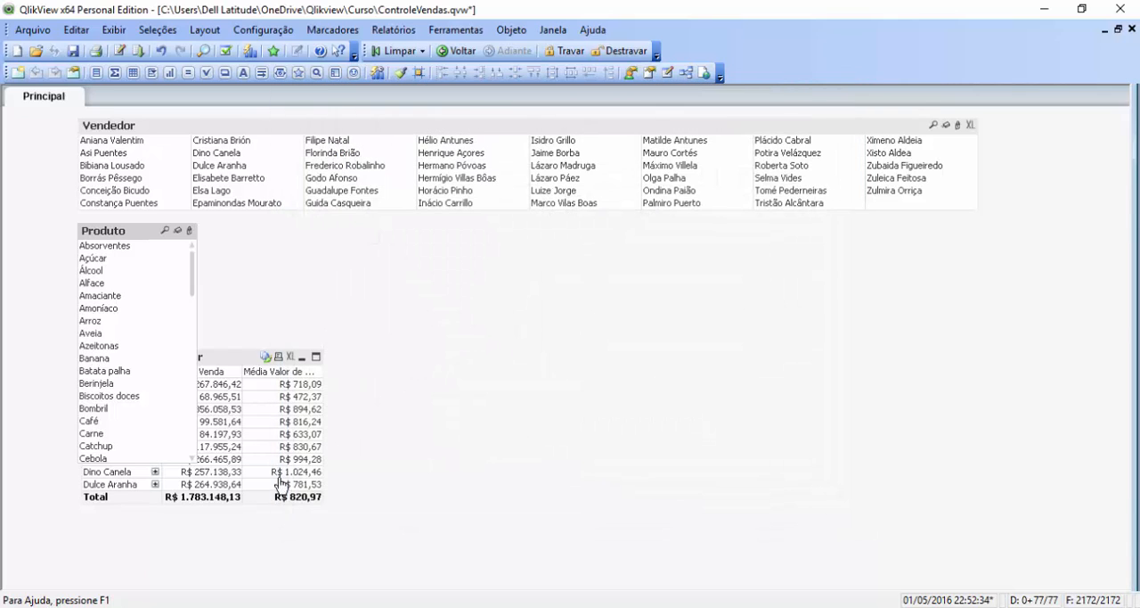
Step: Resize the Produto list to the Vendedor list's width, move it closer beneath that list, and lower the pivot table to clear it
{"action": "left_click_drag", "start_coordinate": [194, 459], "coordinate": [977, 354]}
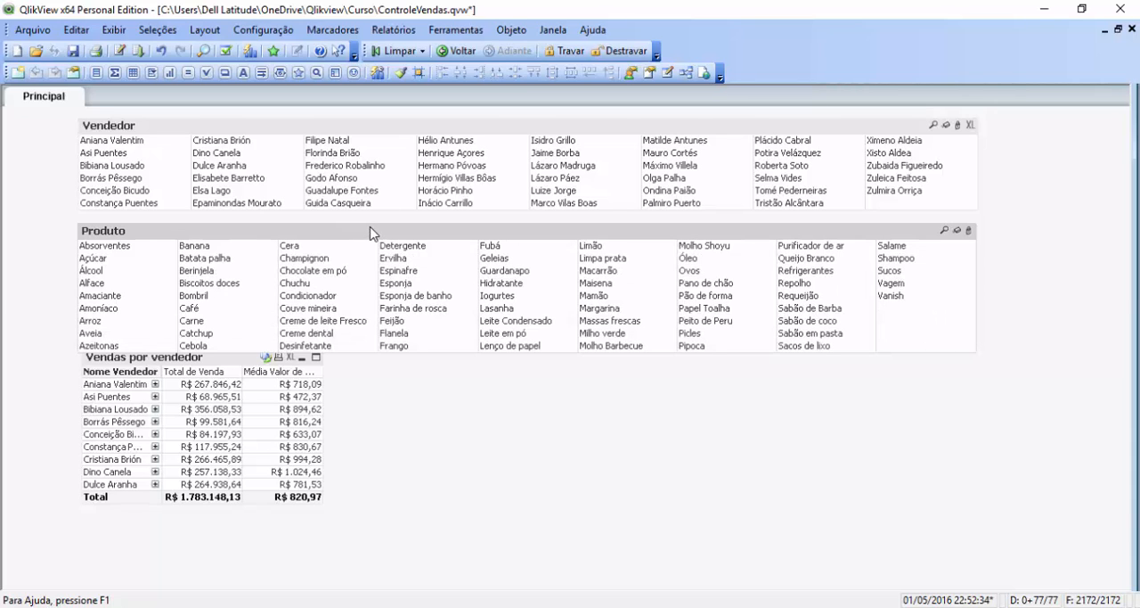
{"action": "left_click_drag", "start_coordinate": [368, 229], "coordinate": [367, 220]}
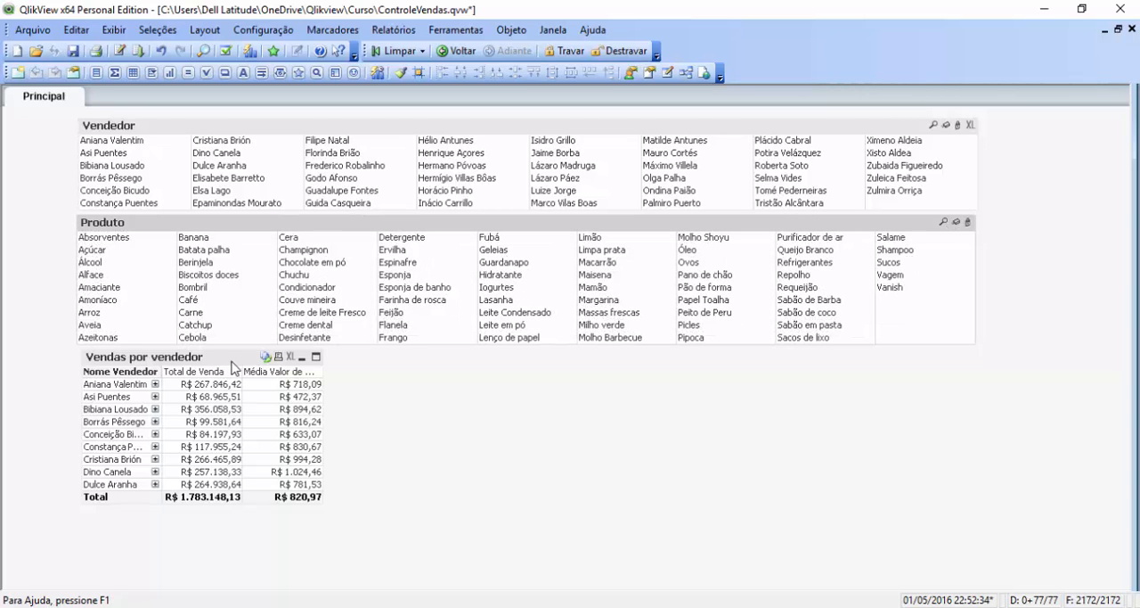
{"action": "left_click_drag", "start_coordinate": [225, 363], "coordinate": [227, 385]}
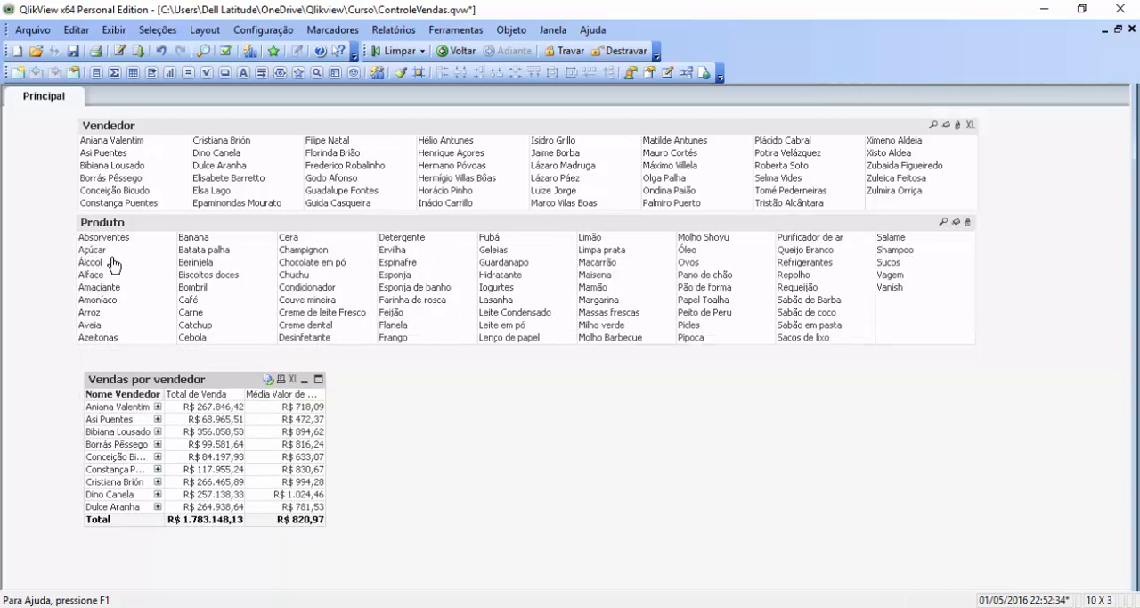
Step: Test the Produto filter by selecting and clearing Açúcar, and selecting Queijo Branco, Iogurtes, Chuchu and Café one at a time
{"action": "left_click", "coordinate": [107, 255]}
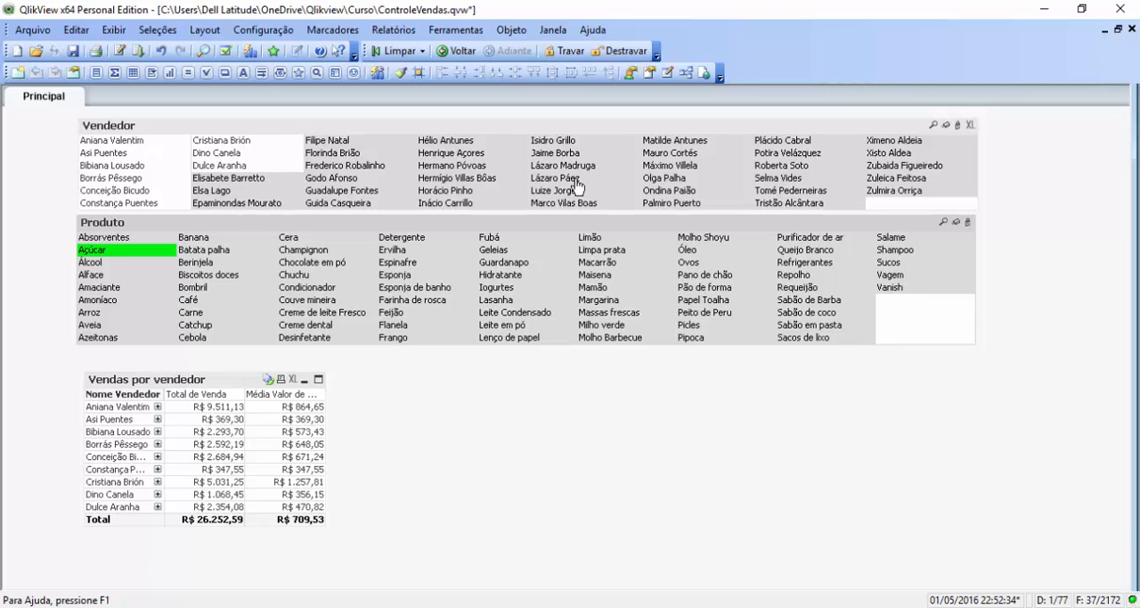
{"action": "left_click", "coordinate": [956, 223]}
{"action": "left_click", "coordinate": [797, 250]}
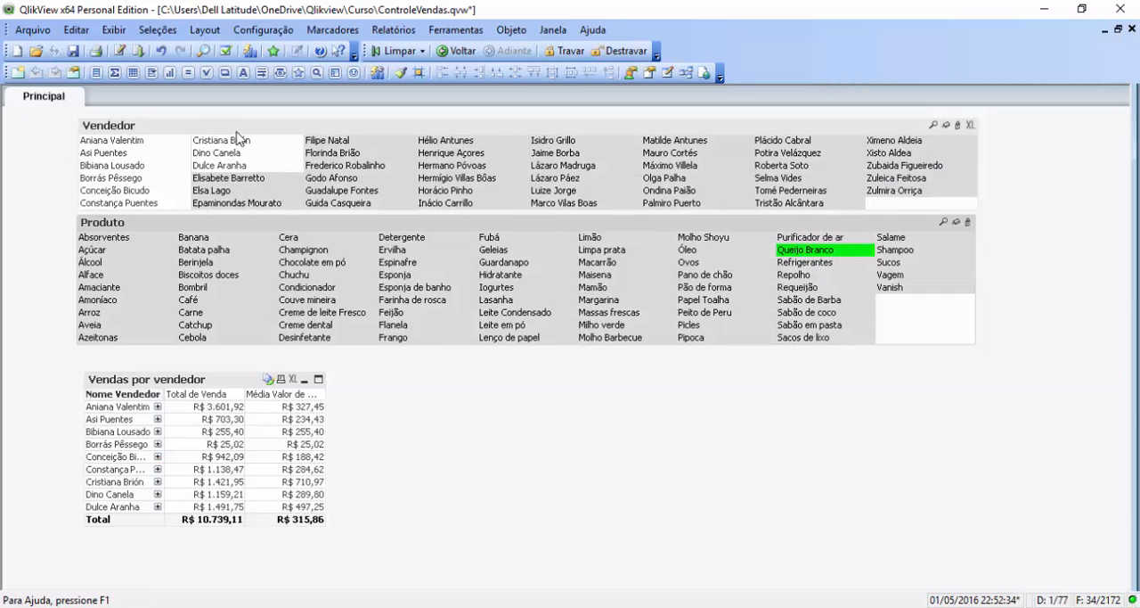
{"action": "left_click", "coordinate": [526, 289]}
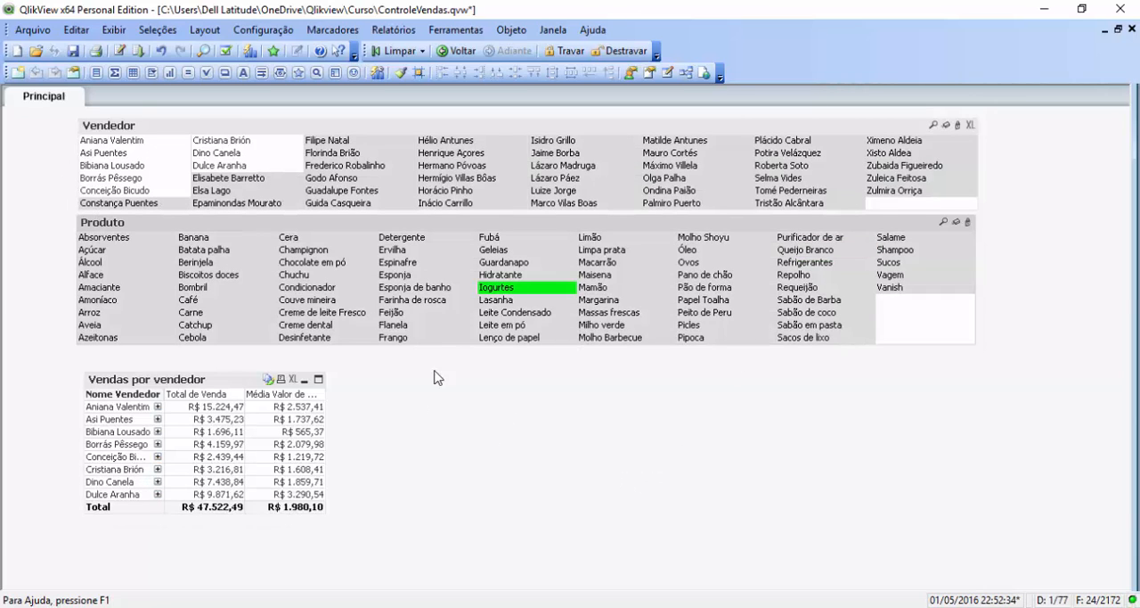
{"action": "left_click", "coordinate": [305, 275]}
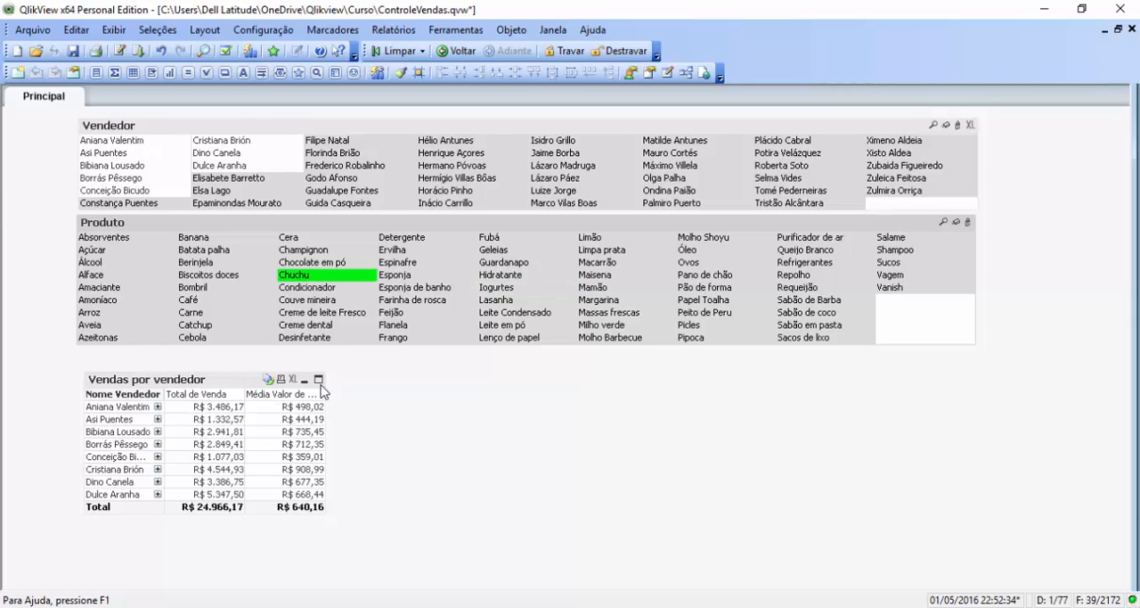
{"action": "left_click", "coordinate": [200, 302]}
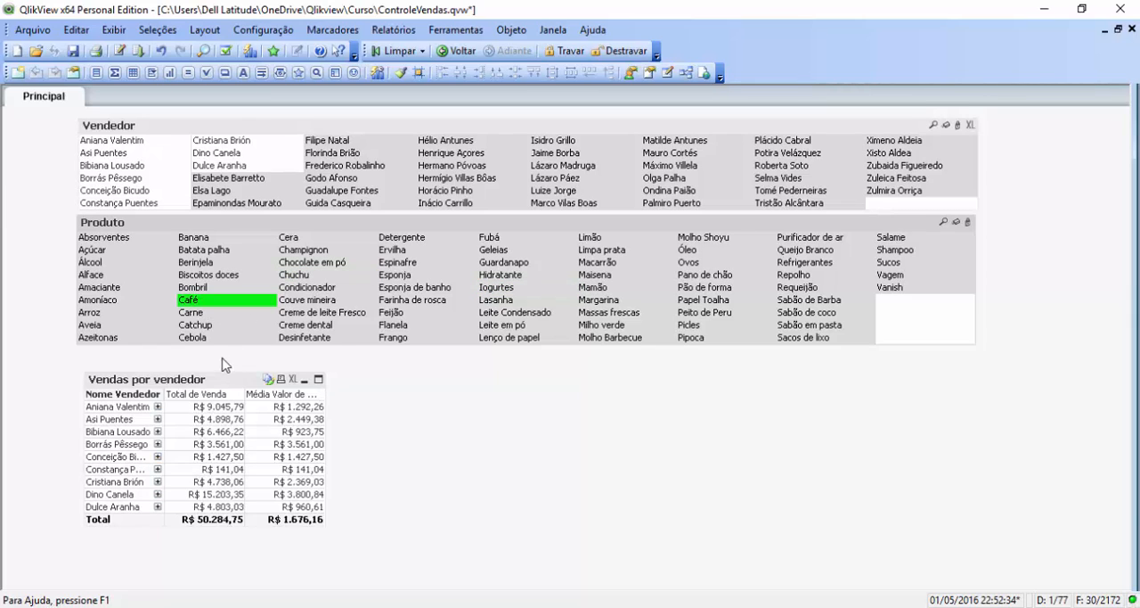
Step: Test the Produto filter further by selecting Biscoitos doces, Sabão de coco, Lasanha, Chocolate em pó and Salame one at a time
{"action": "left_click", "coordinate": [198, 275]}
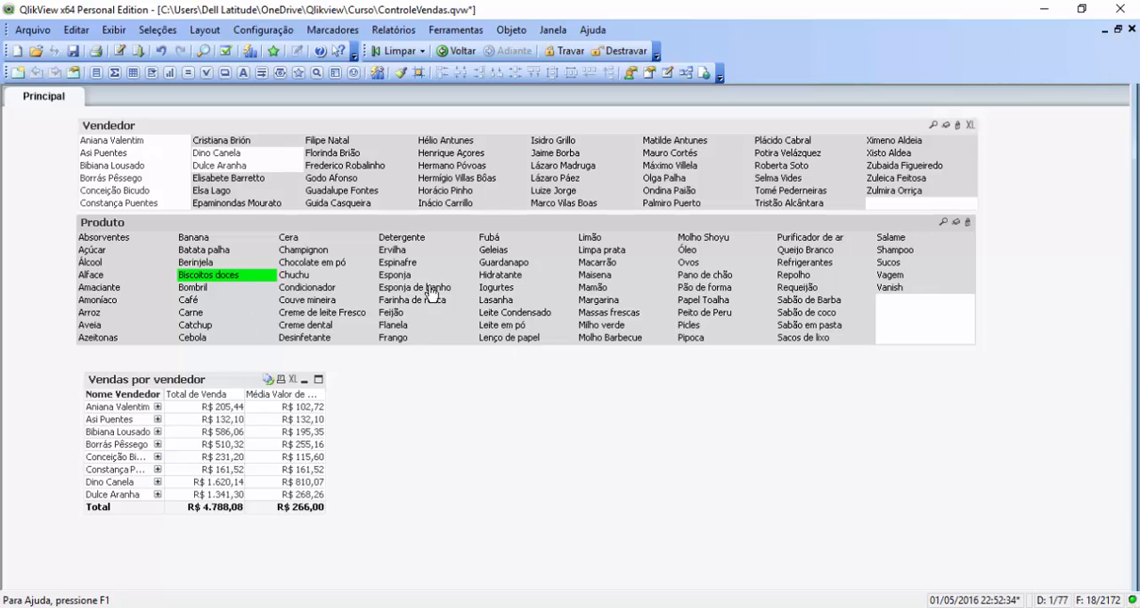
{"action": "left_click", "coordinate": [808, 313]}
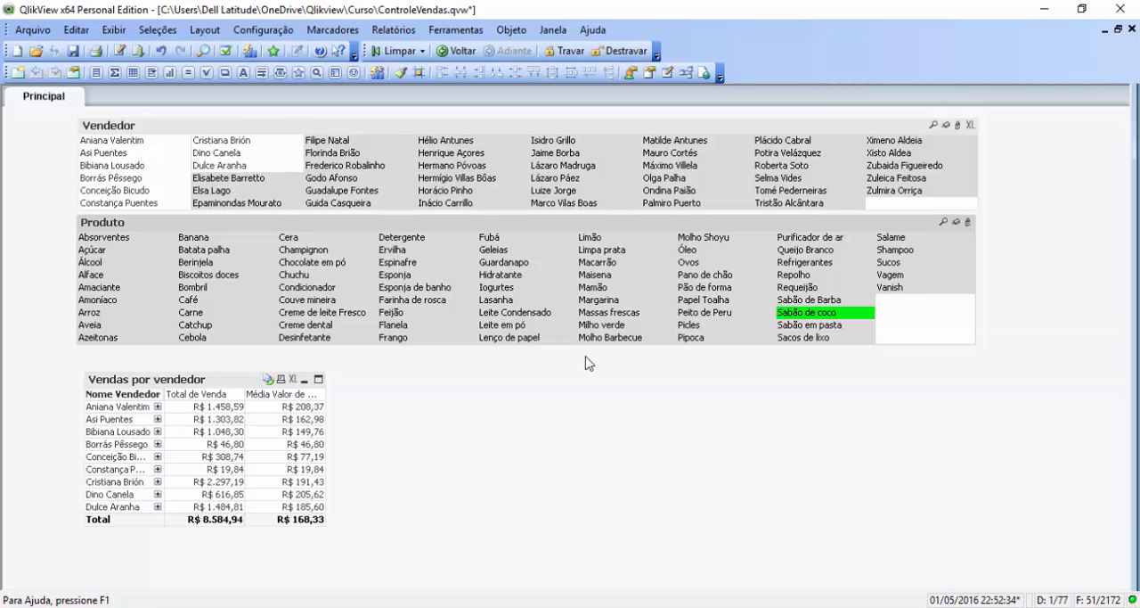
{"action": "left_click", "coordinate": [503, 302]}
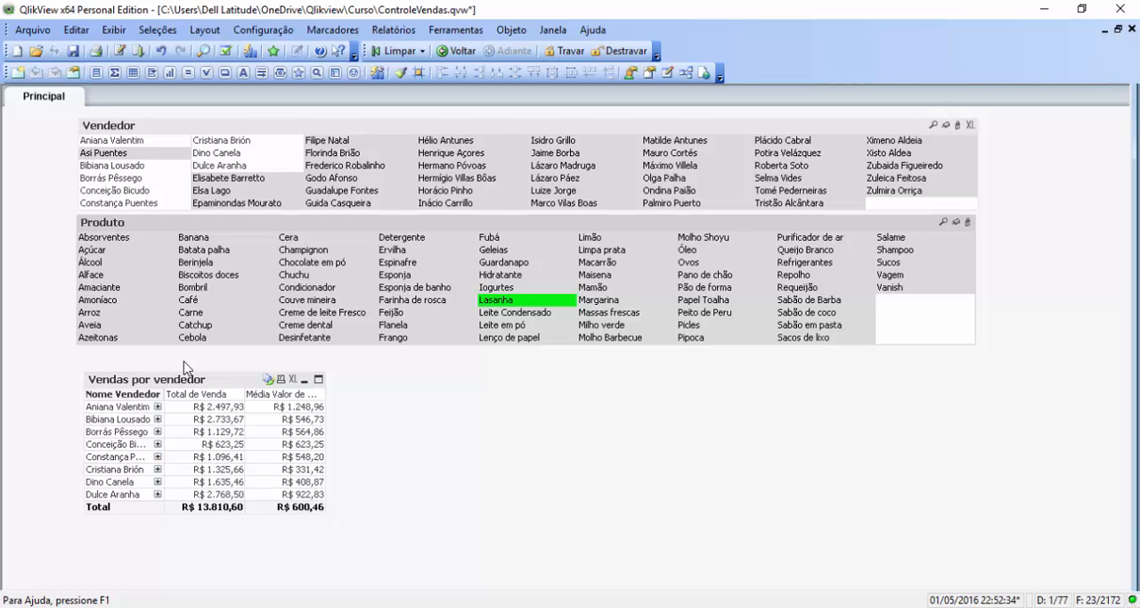
{"action": "left_click", "coordinate": [303, 263]}
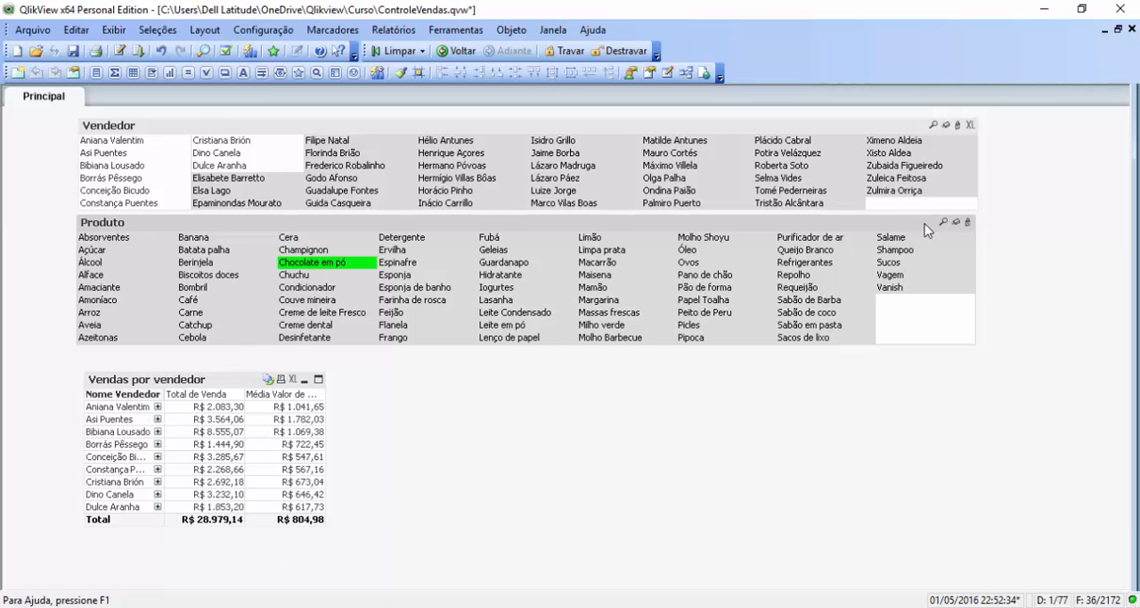
{"action": "left_click", "coordinate": [900, 239]}
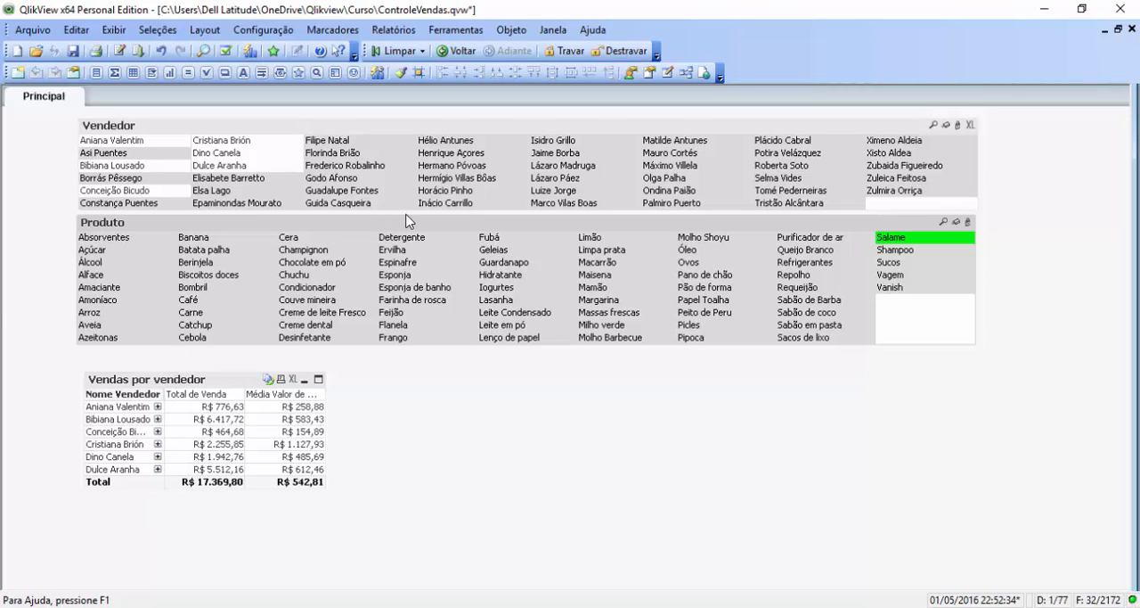
Step: Move the Produto list slightly down to leave a small gap beneath the Vendedor list, aligning their side edges
{"action": "left_click_drag", "start_coordinate": [406, 220], "coordinate": [404, 228]}
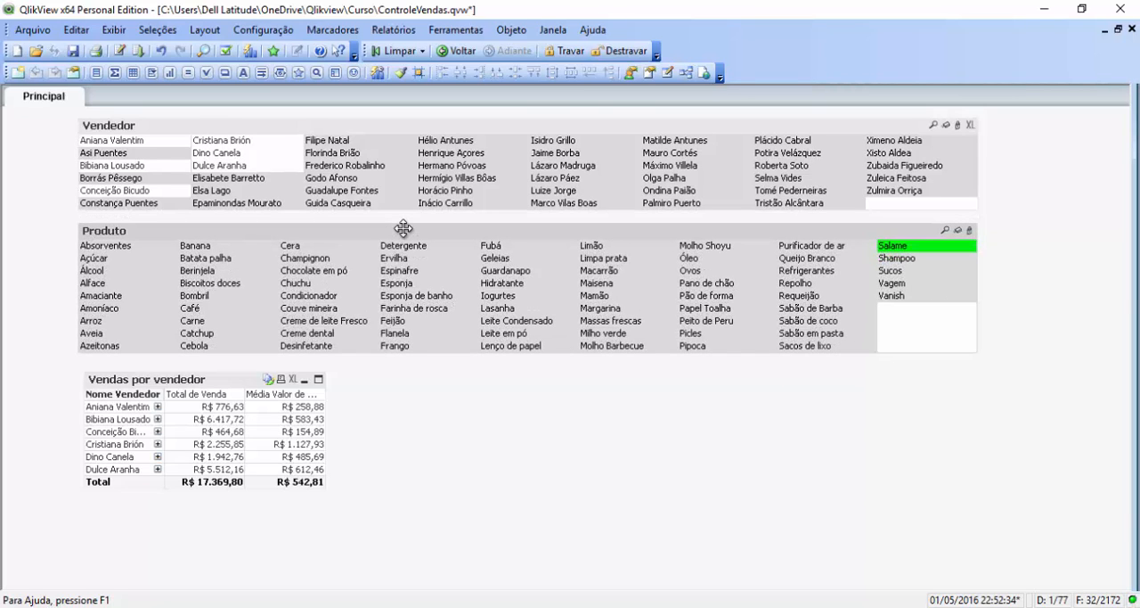